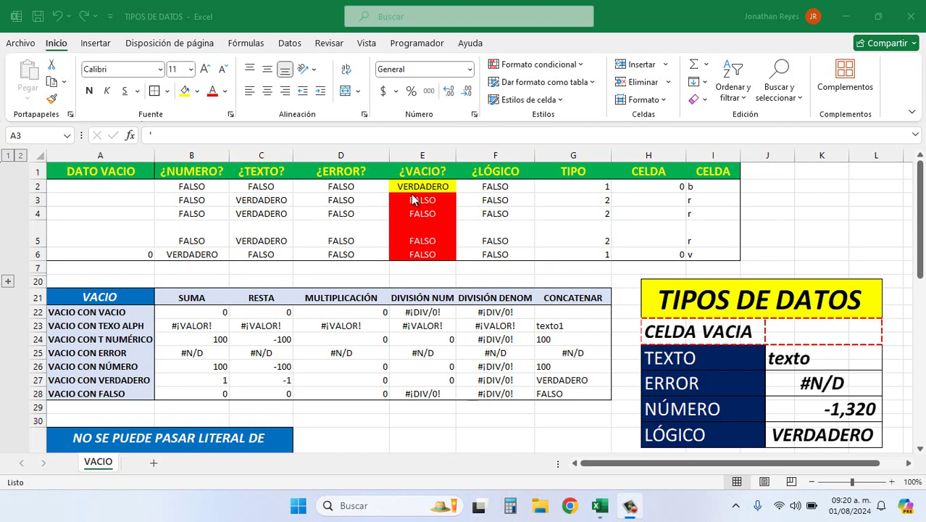
# - Inspect the truly empty cell A2 and its ESBLANCO and ¿VACIO? results in row 2
pyautogui.click(138, 186)
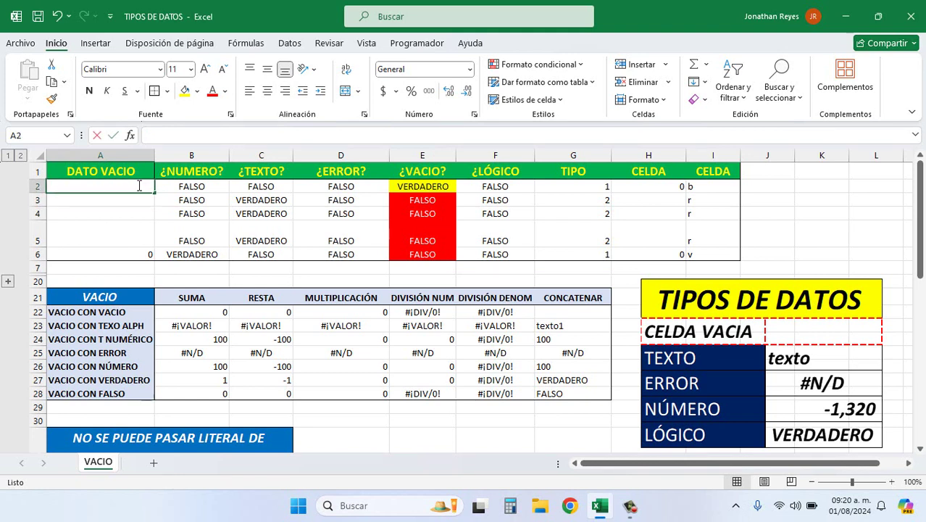
pyautogui.press('Down')
pyautogui.click(137, 185)
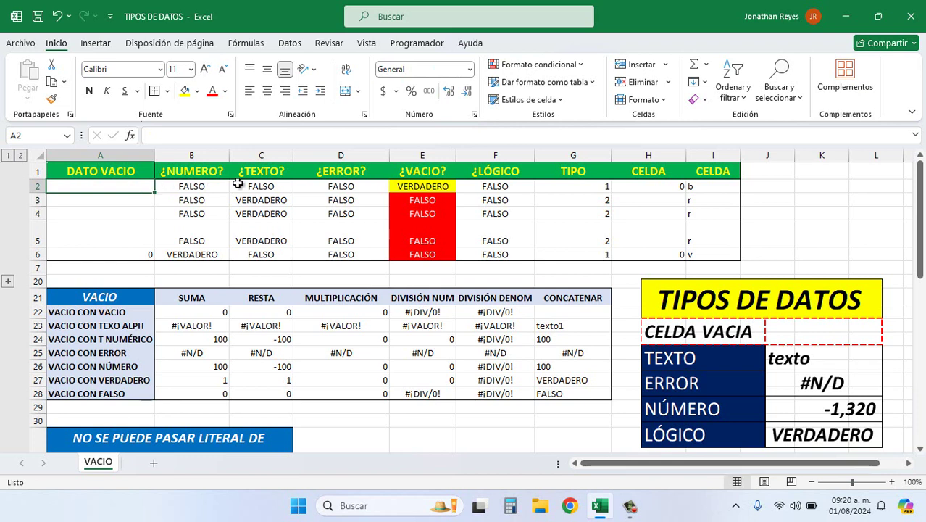
pyautogui.click(397, 187)
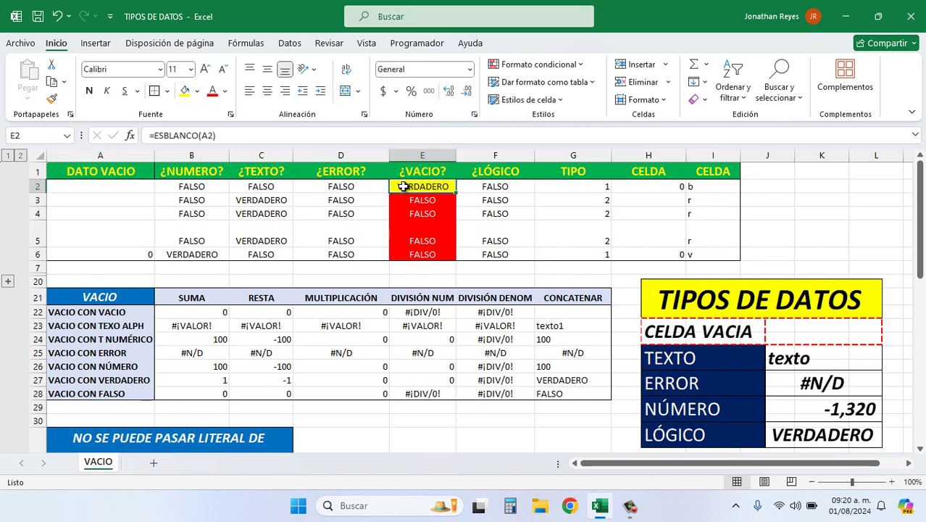
pyautogui.click(118, 186)
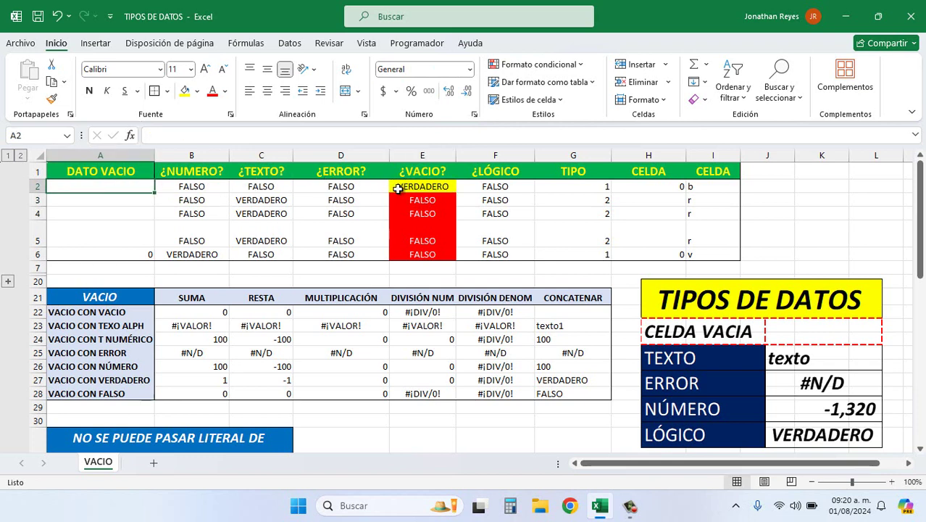
pyautogui.click(445, 187)
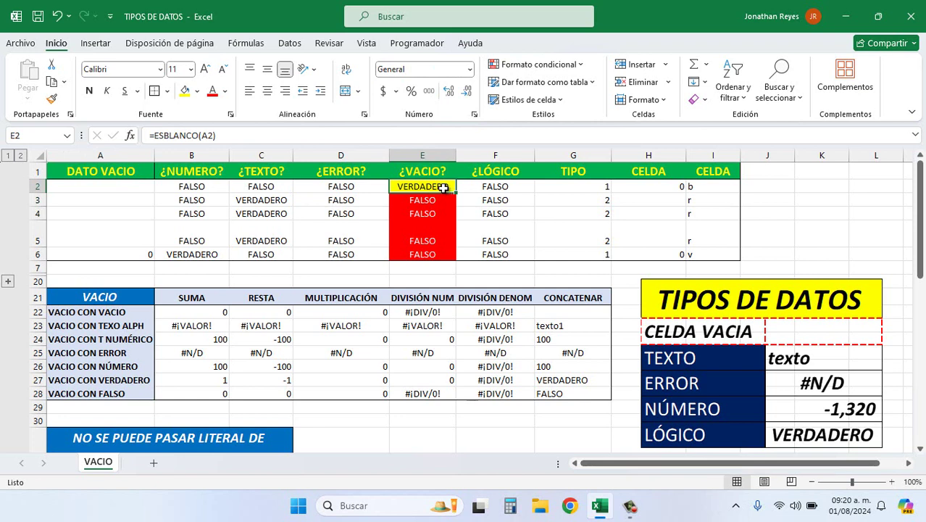
pyautogui.click(131, 186)
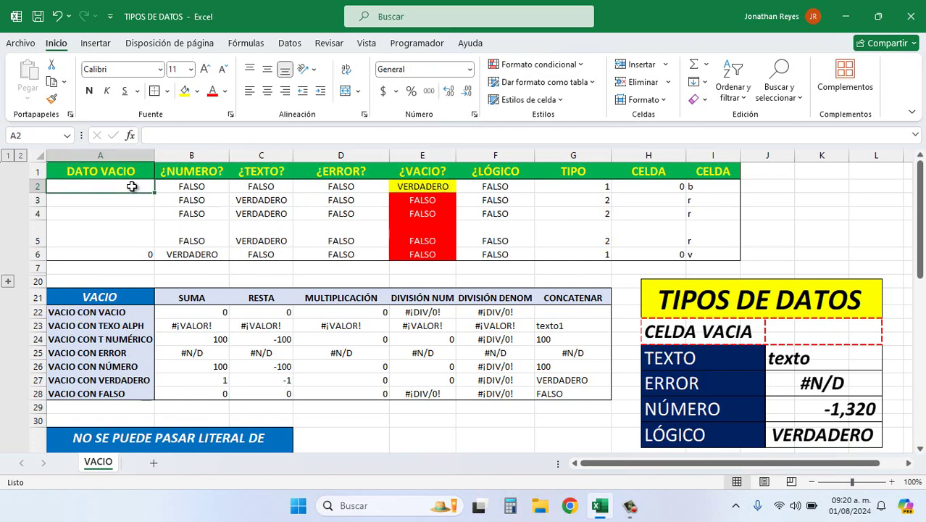
# - Enter a lone apostrophe in A3 and check its ¿VACIO? result in E3
pyautogui.click(127, 199)
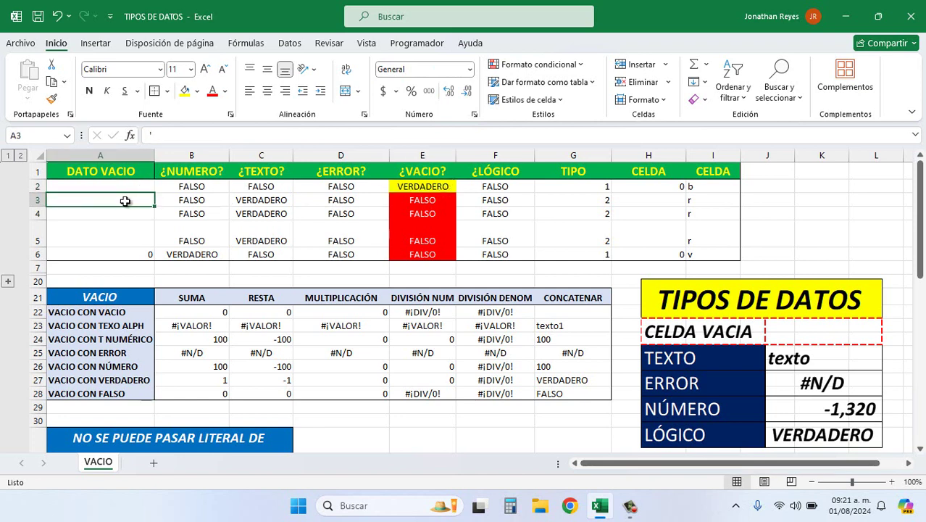
pyautogui.write("'")
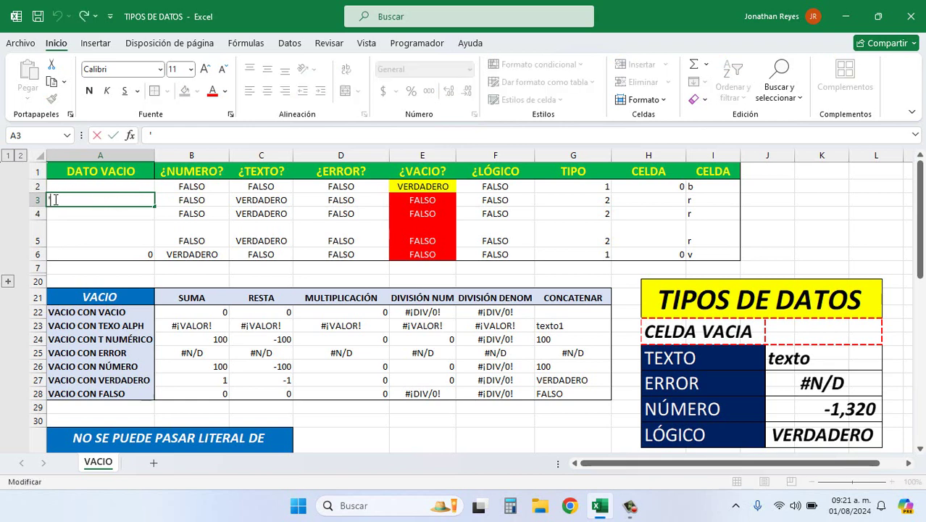
pyautogui.press('Return')
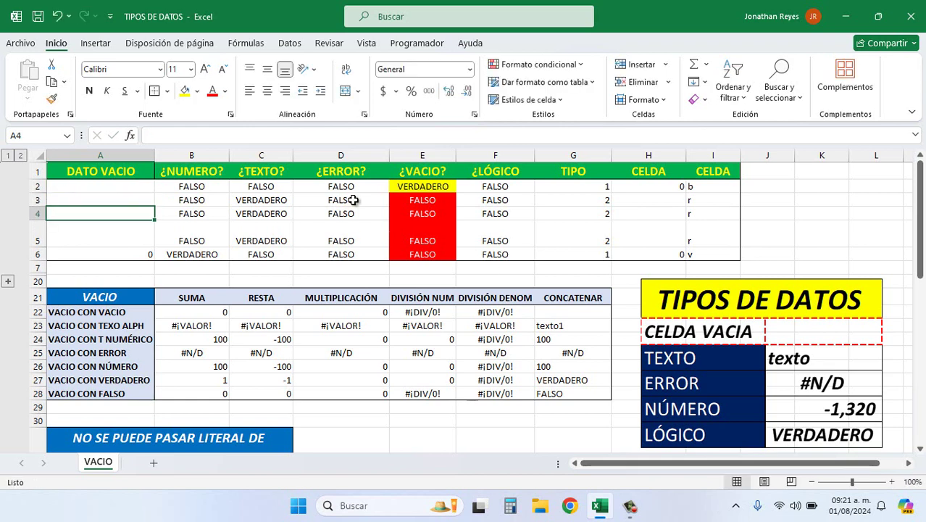
pyautogui.click(416, 197)
pyautogui.click(424, 171)
pyautogui.click(419, 199)
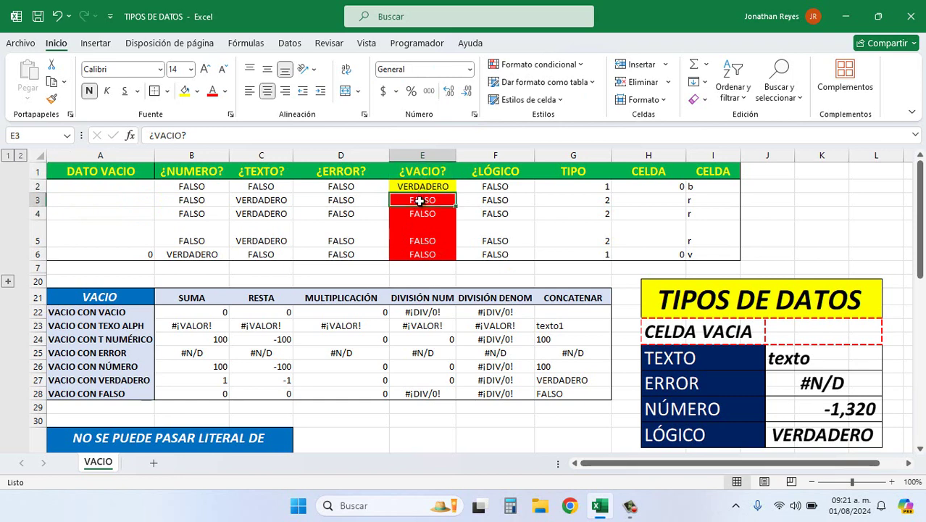
# - Re-enter the apostrophe in A3 and compare its ¿TEXTO? and ¿VACIO? results
pyautogui.click(270, 200)
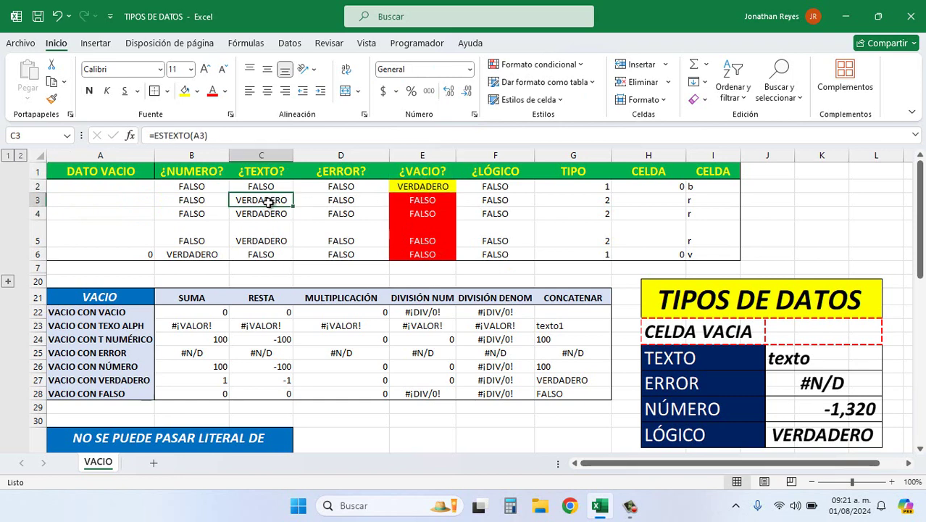
pyautogui.click(123, 201)
pyautogui.write("'")
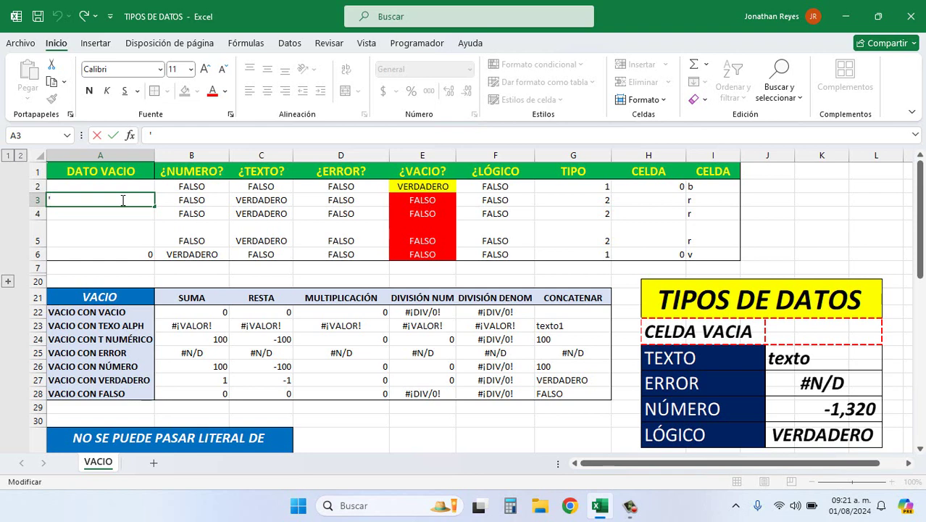
pyautogui.click(255, 198)
pyautogui.click(419, 200)
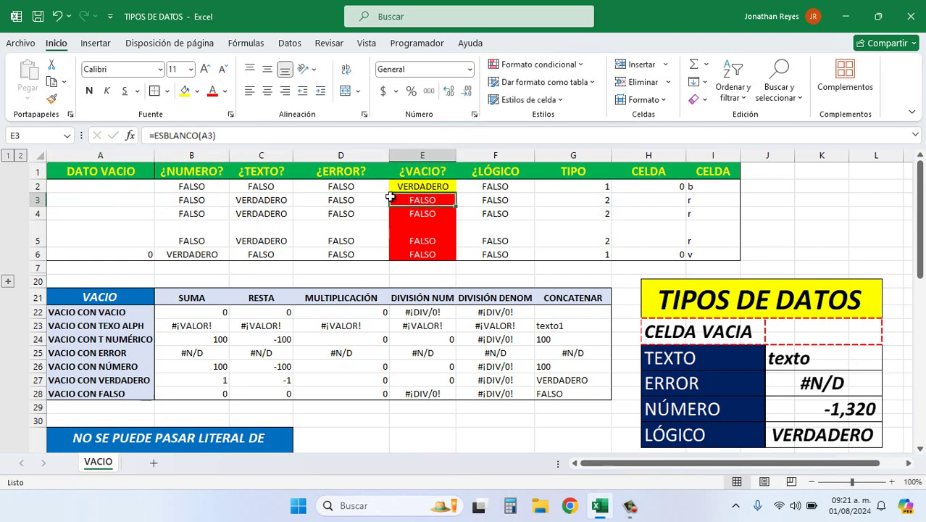
# - Inspect cell A4's contents and its ¿TEXTO? and ¿VACIO? results in C4 and E4
pyautogui.click(133, 213)
pyautogui.doubleClick(133, 212)
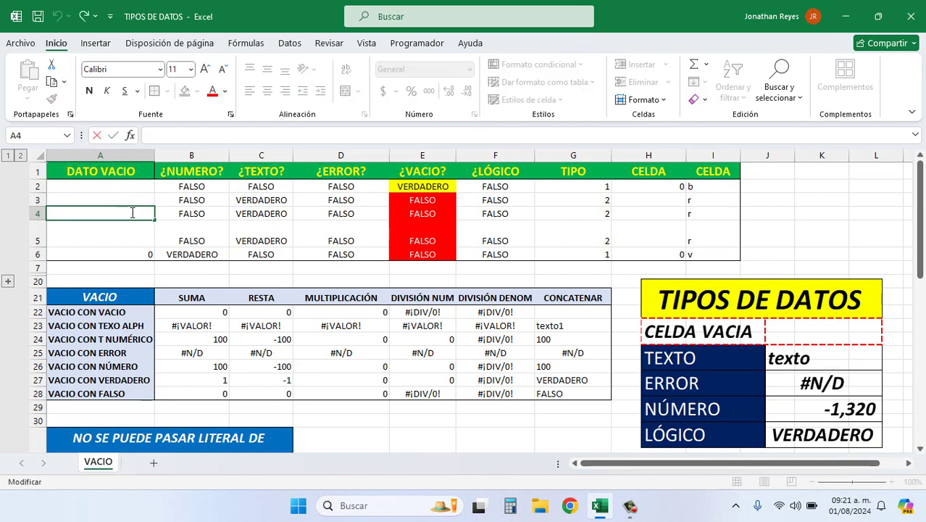
pyautogui.click(421, 213)
pyautogui.click(275, 212)
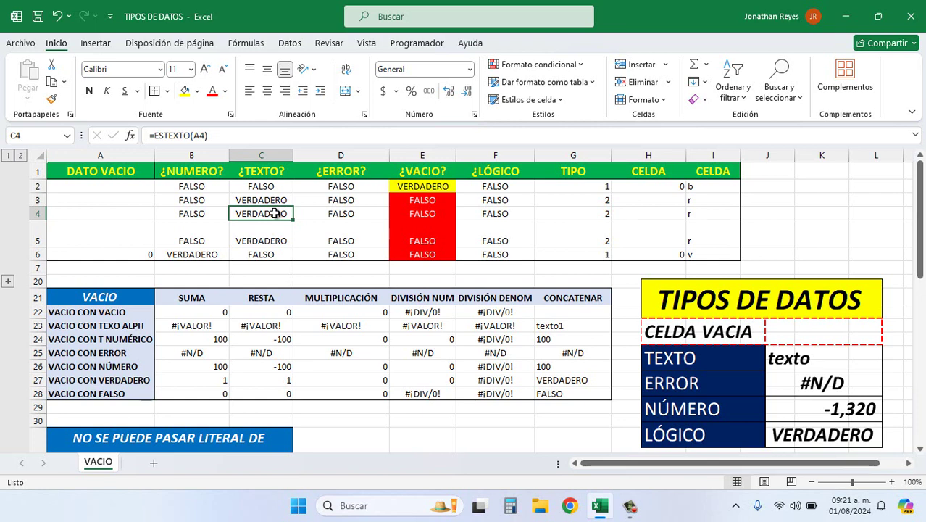
pyautogui.click(418, 217)
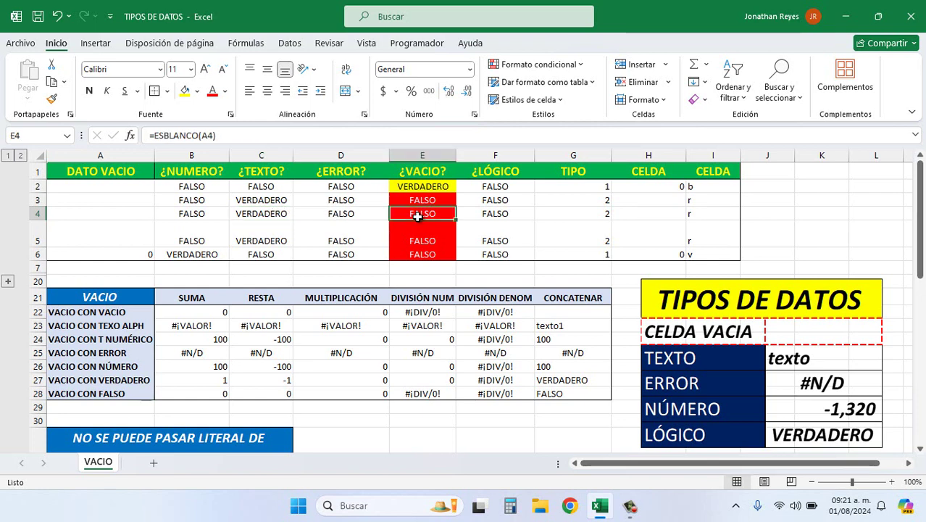
pyautogui.click(262, 215)
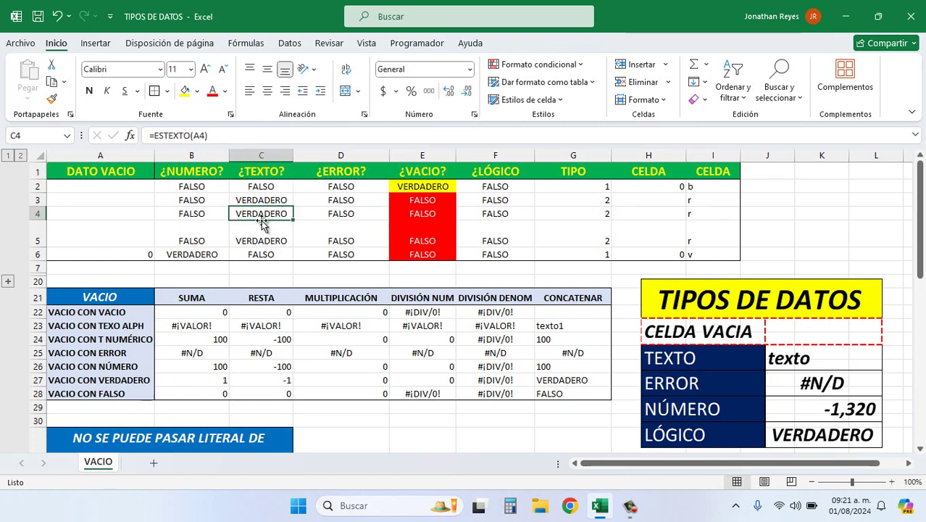
# - Inspect cell A5's contents and its ¿TEXTO? and ¿VACIO? results in C5 and E5
pyautogui.doubleClick(108, 234)
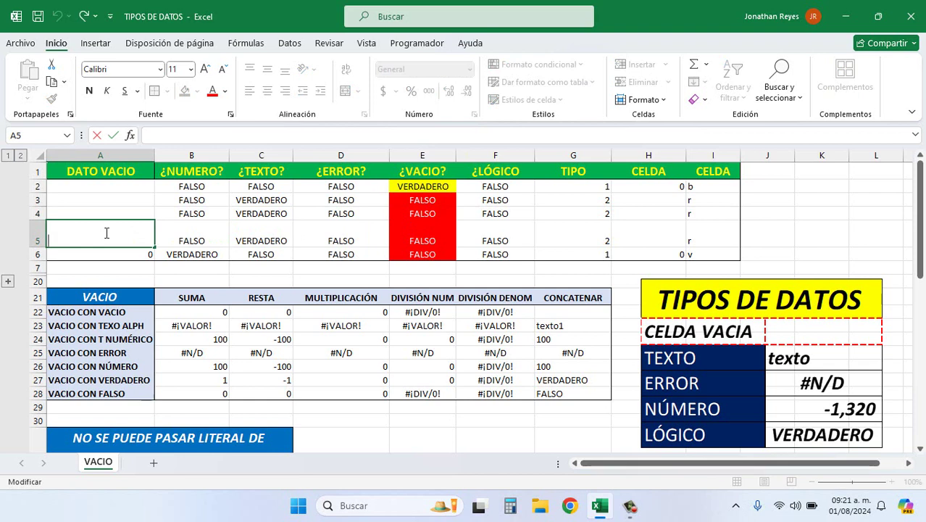
pyautogui.press('Return')
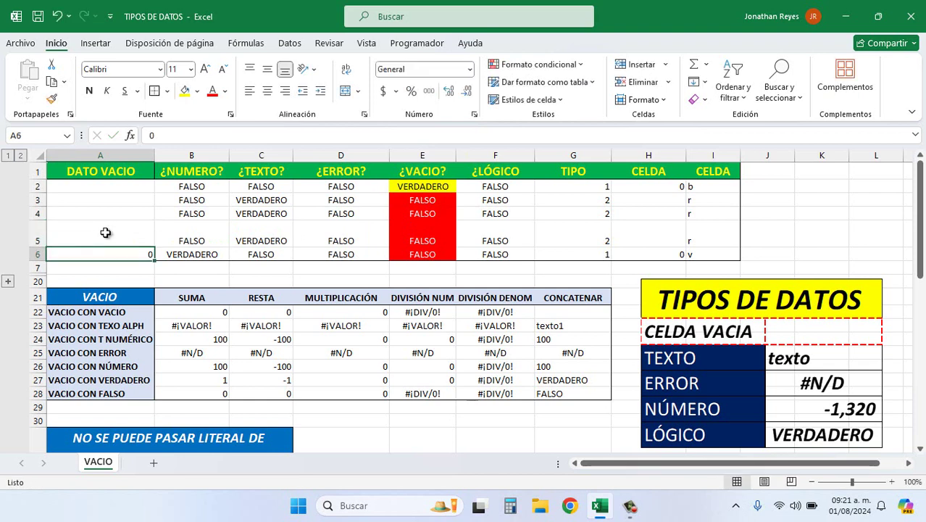
pyautogui.click(279, 228)
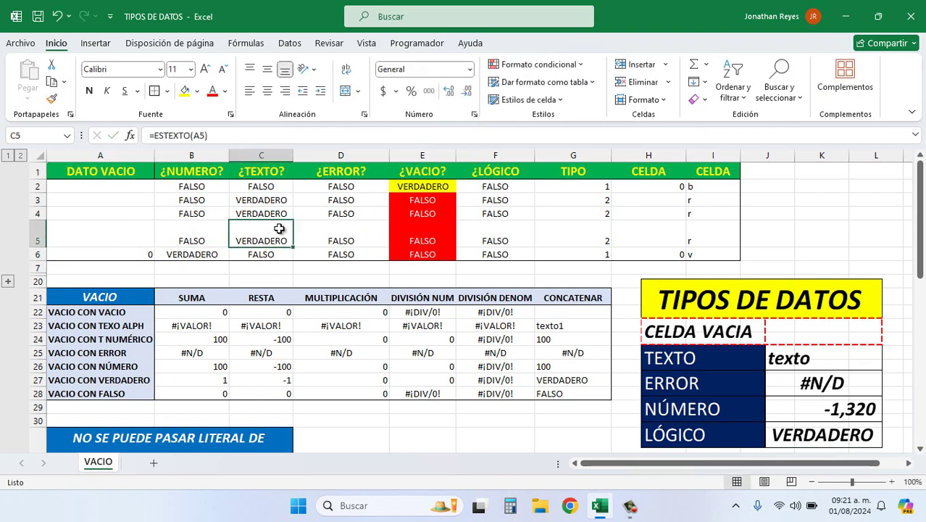
pyautogui.click(411, 231)
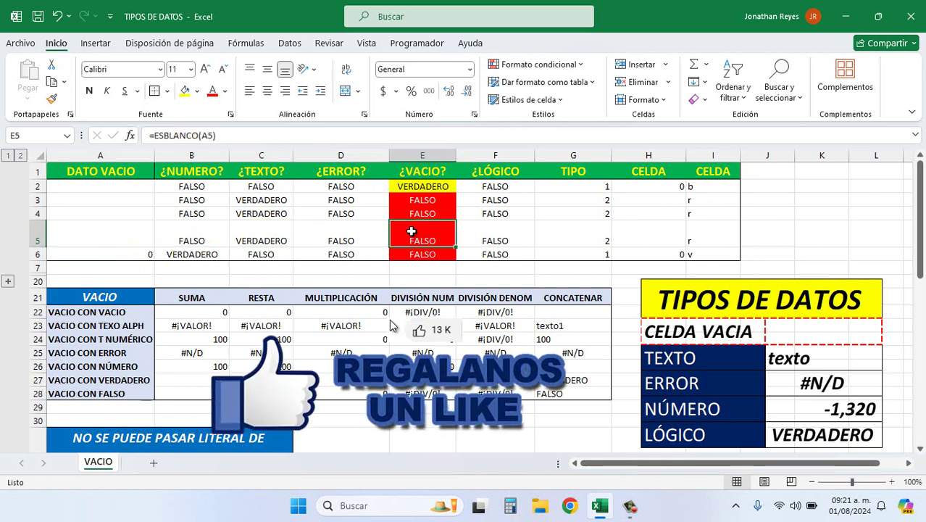
# - Test a =A2 formula in B7, see it return 0, then delete it
pyautogui.click(180, 267)
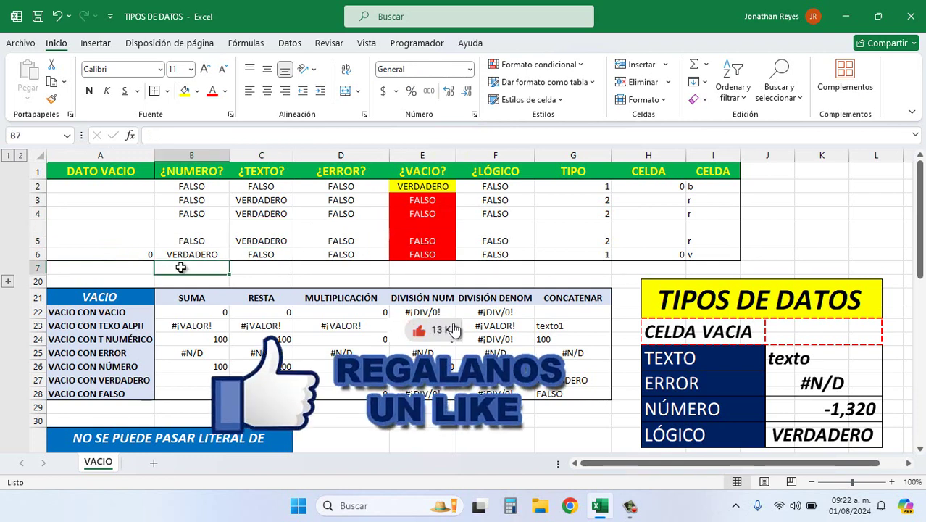
pyautogui.write('=')
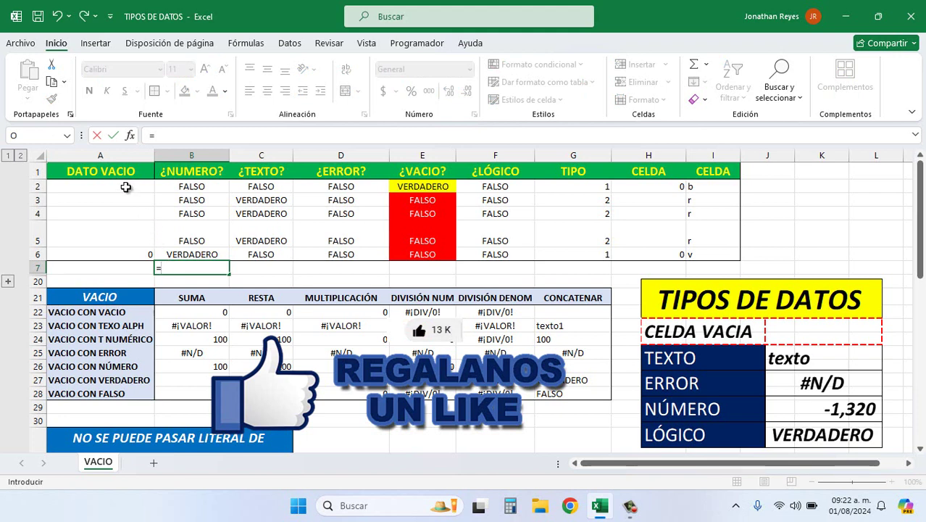
pyautogui.click(126, 187)
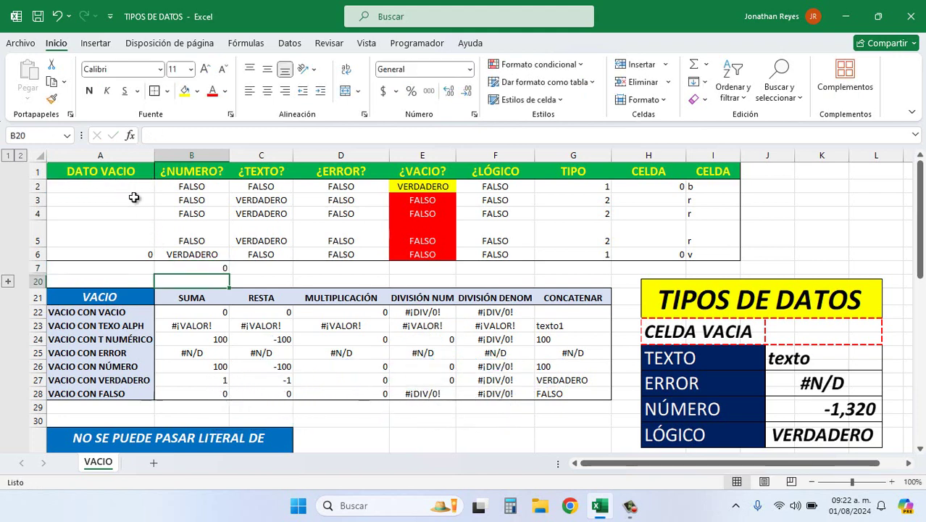
pyautogui.press('Return')
pyautogui.click(203, 265)
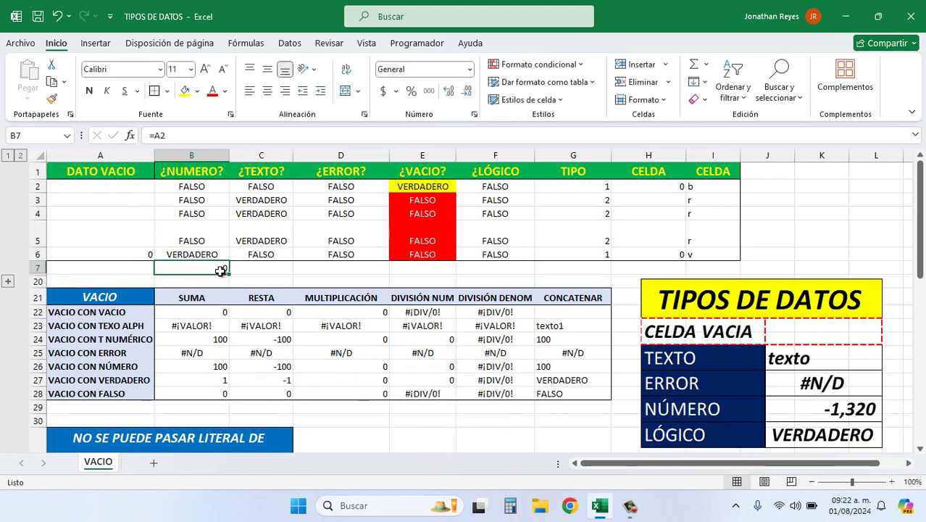
pyautogui.press('Delete')
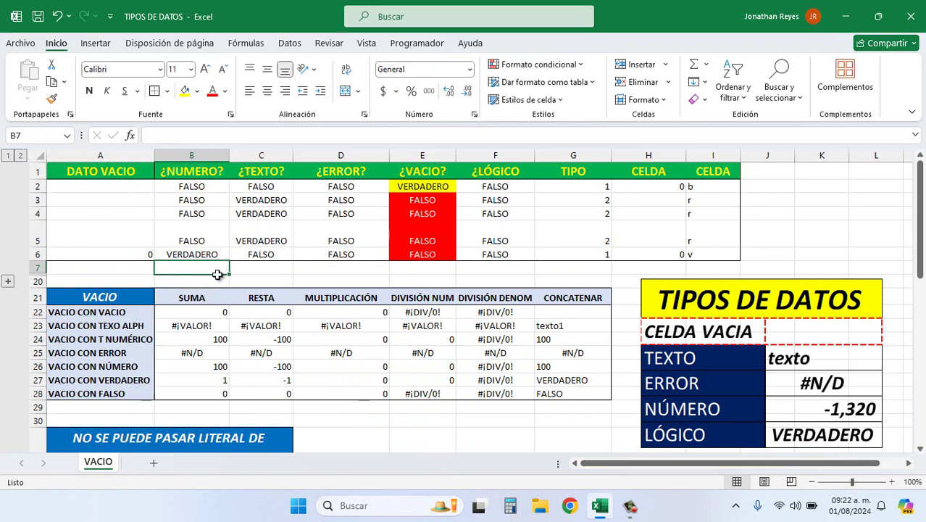
# - Compare the ¿VACIO? result for A6, which holds 0, with that of empty A2
pyautogui.click(126, 253)
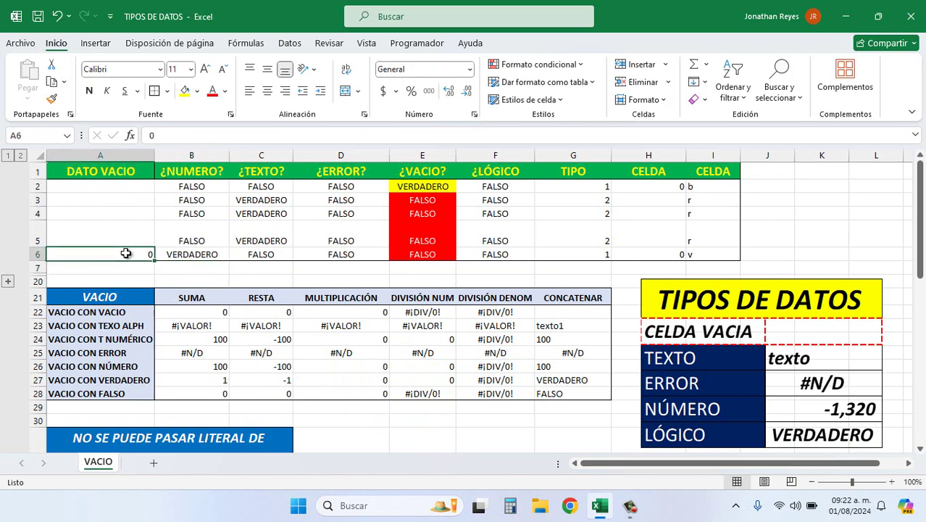
pyautogui.click(421, 252)
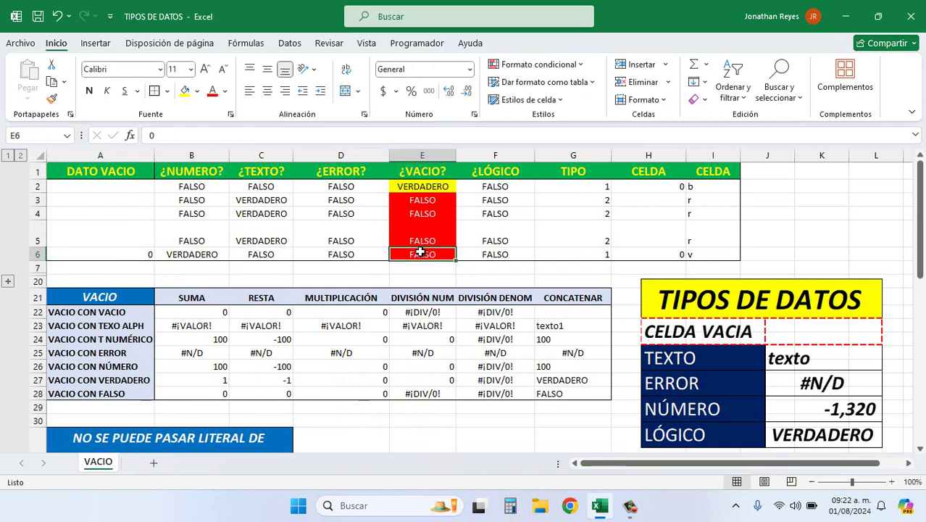
pyautogui.click(431, 187)
pyautogui.click(420, 253)
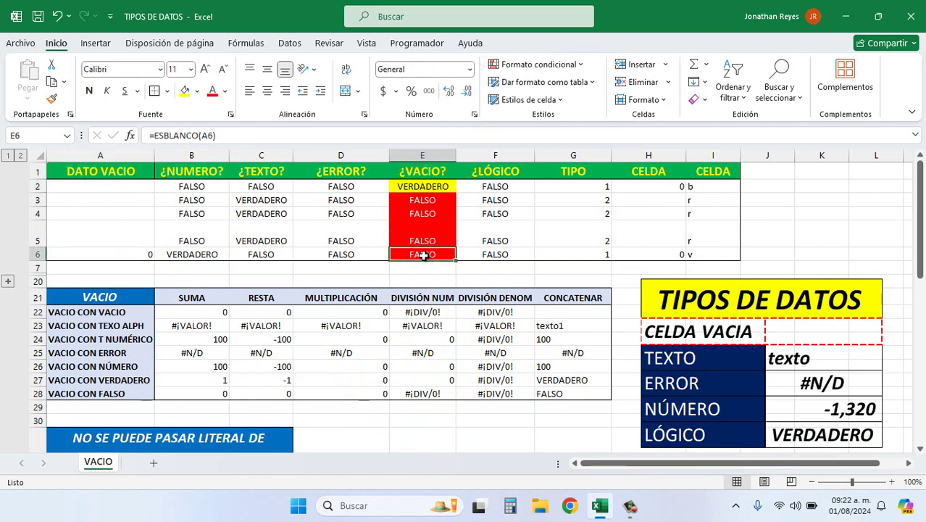
pyautogui.click(419, 191)
pyautogui.click(421, 254)
# - Check the ¿NUMERO? result in B6 for the 0 in A6
pyautogui.click(190, 173)
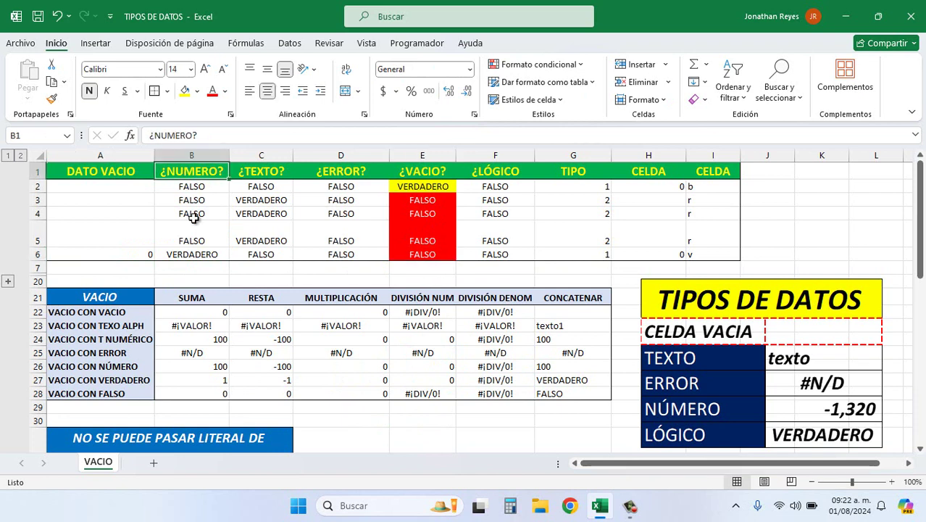
pyautogui.click(195, 253)
pyautogui.click(127, 256)
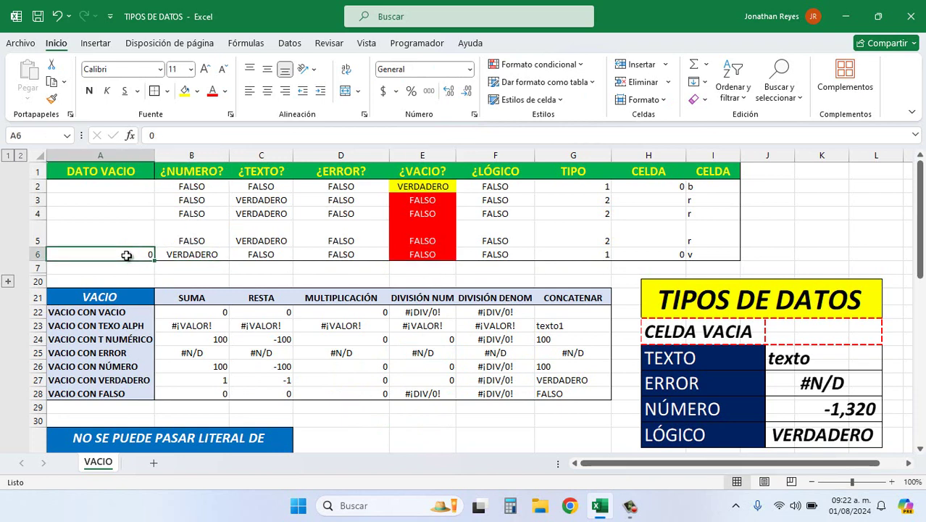
pyautogui.click(190, 255)
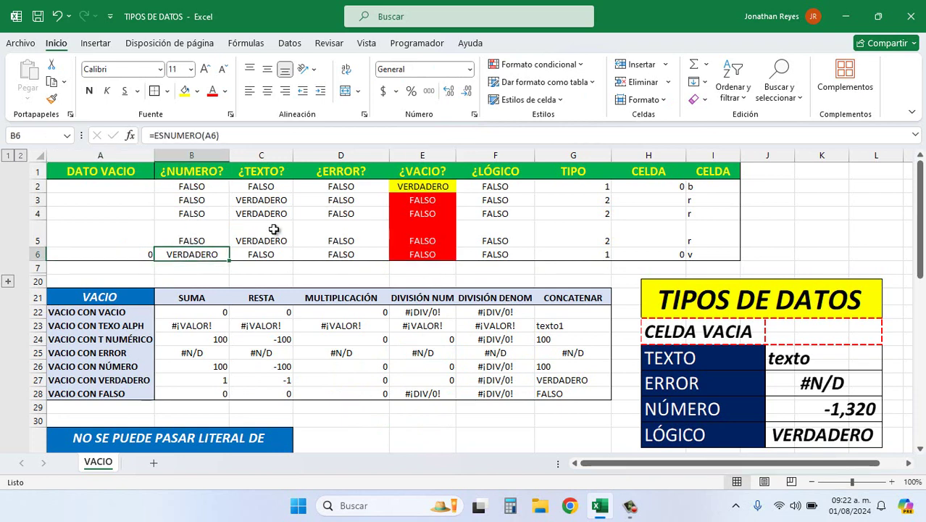
# - Inspect the TIPO formula in G2 (returns 1) and the CELDA contenido and tipo formulas in H2 and I2
pyautogui.click(571, 186)
pyautogui.doubleClick(571, 186)
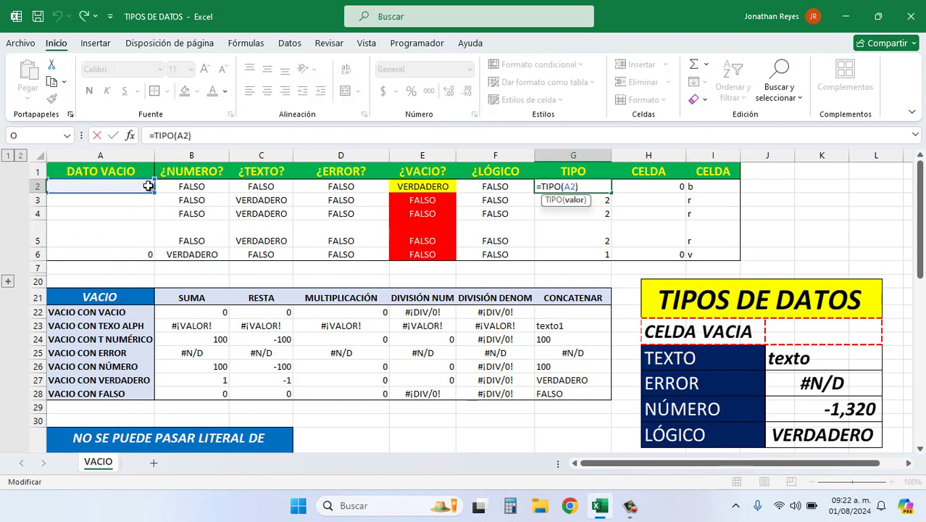
pyautogui.press('Escape')
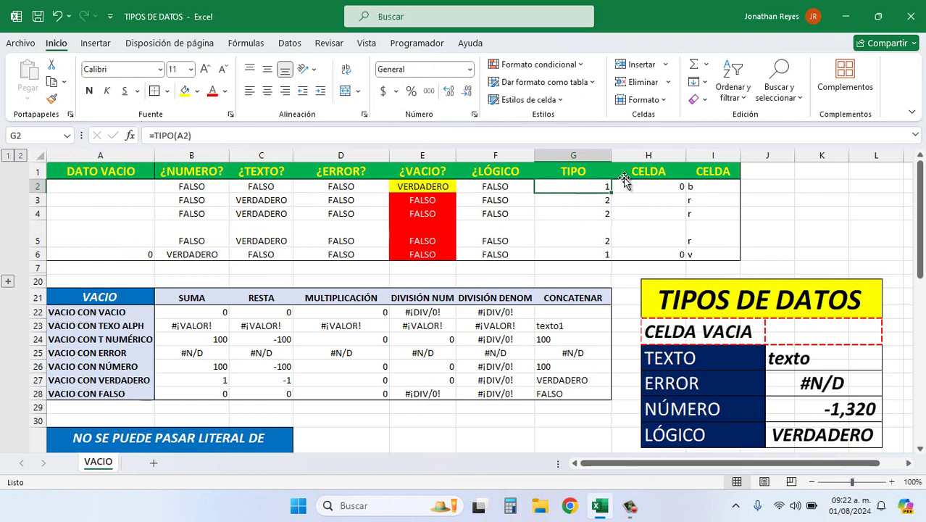
pyautogui.click(652, 186)
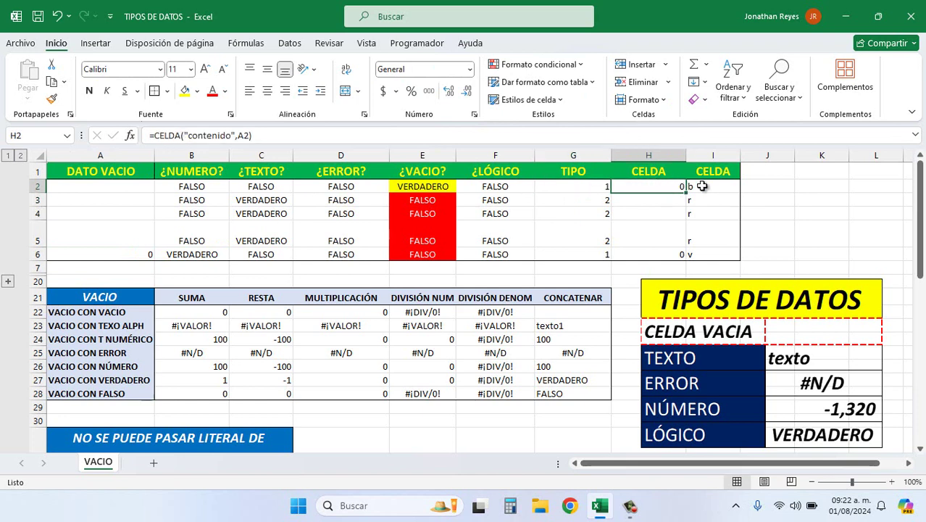
pyautogui.click(702, 186)
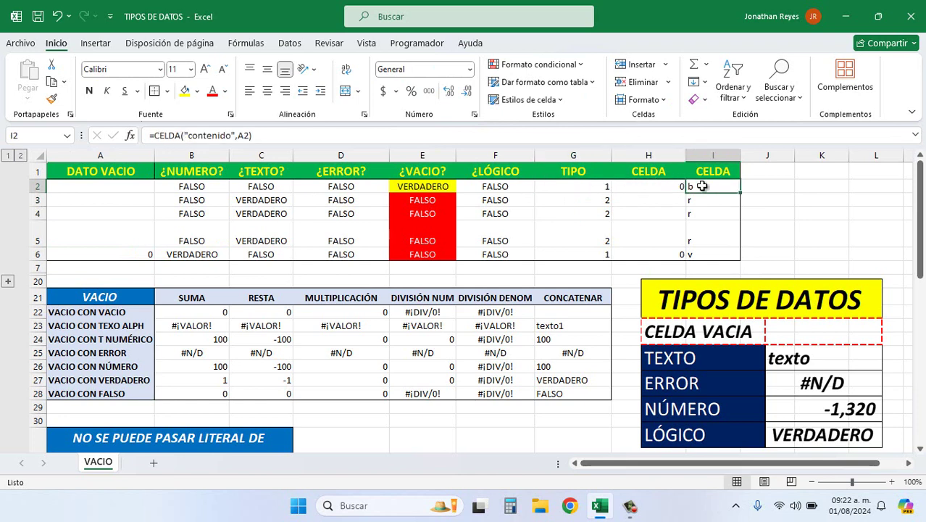
# - Contrast empty cell A2 with the 0 in A6 and the blank-looking A5
pyautogui.click(123, 186)
pyautogui.click(709, 188)
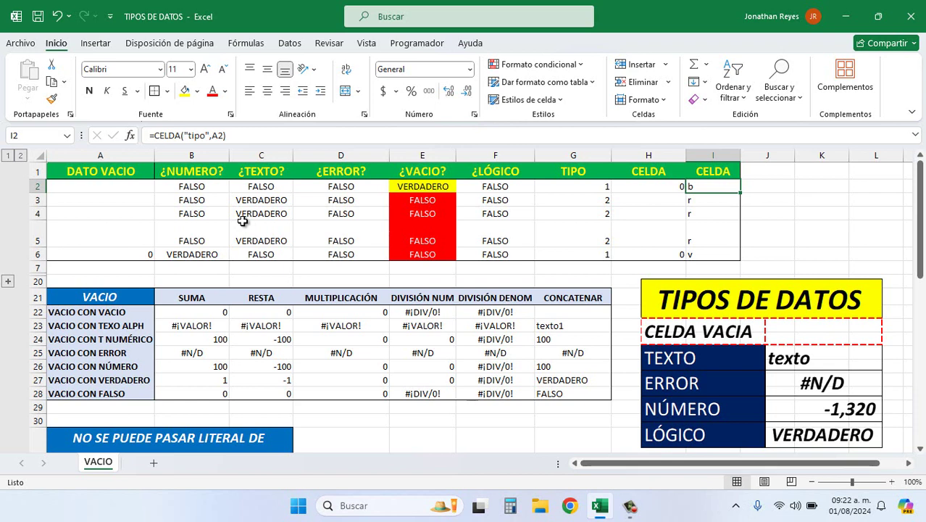
pyautogui.click(138, 252)
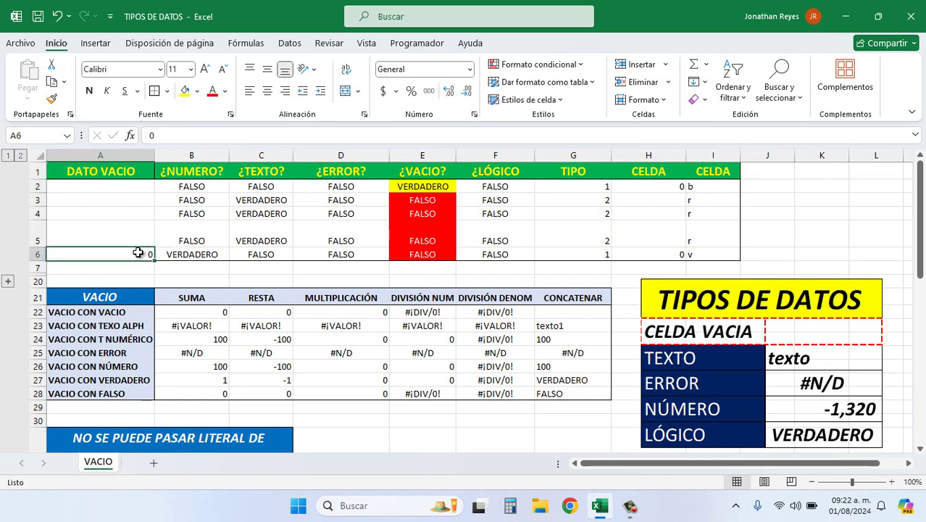
pyautogui.click(126, 225)
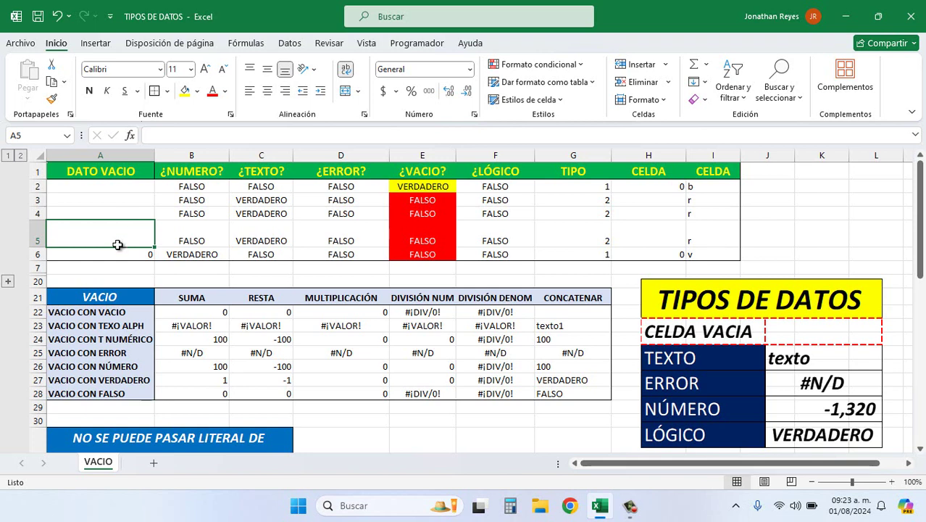
# - Review the operations table headers from SUMA through DIVISIÓN DENOM and CONCATENAR
pyautogui.moveTo(110, 293); pyautogui.dragTo(474, 300)
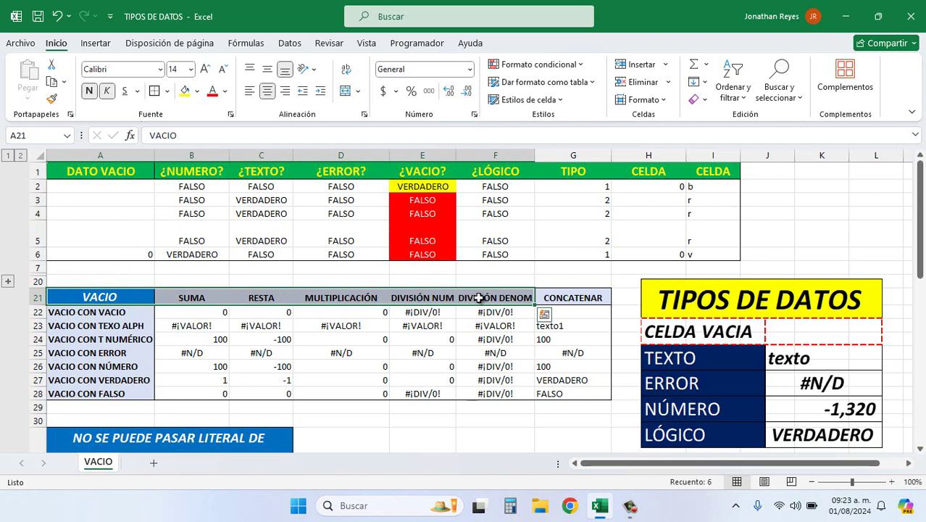
pyautogui.click(479, 298)
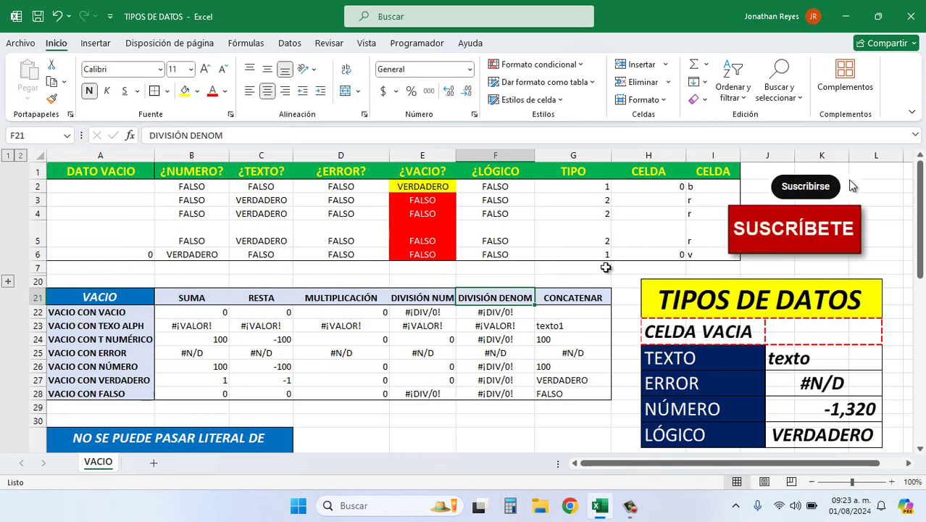
pyautogui.click(579, 296)
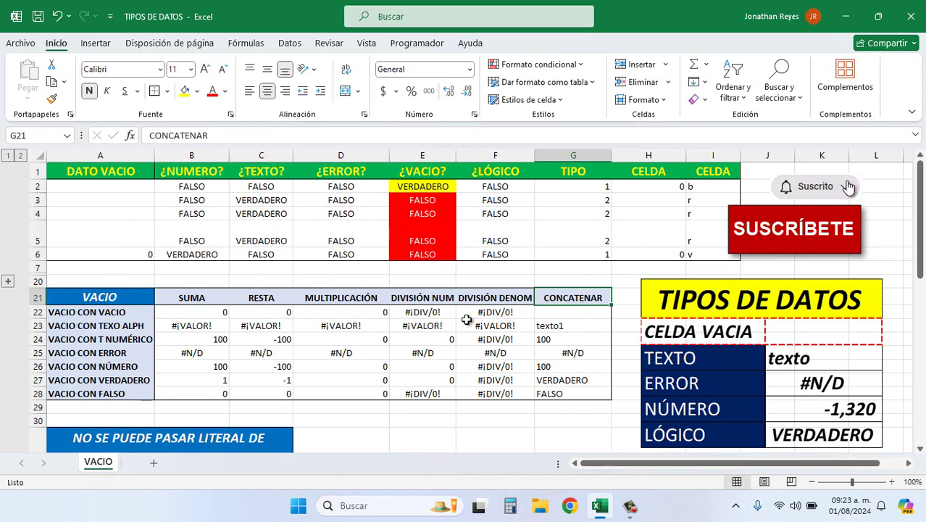
pyautogui.click(116, 312)
pyautogui.click(191, 292)
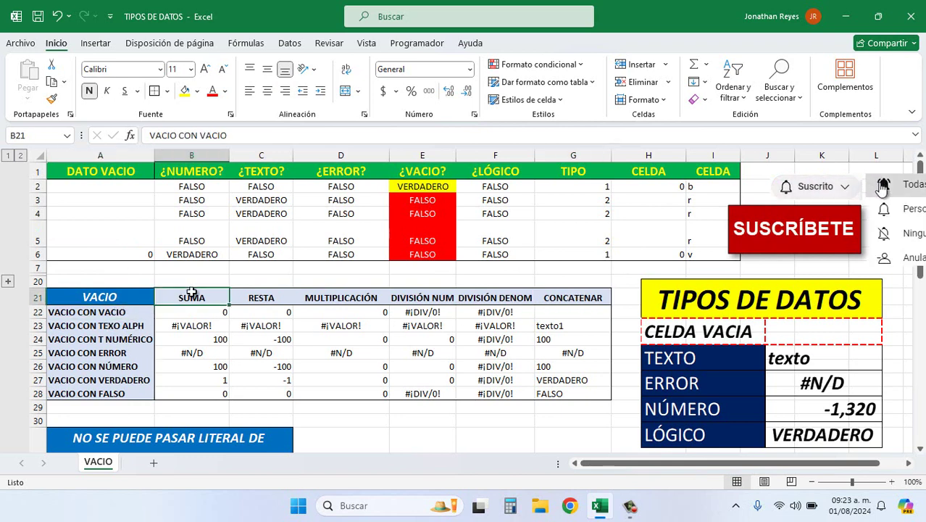
pyautogui.click(230, 298)
pyautogui.click(174, 303)
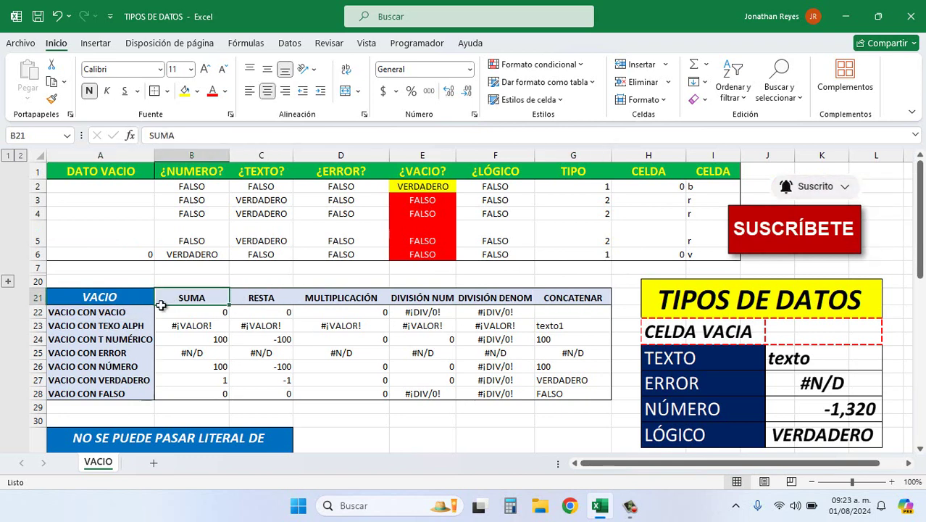
# - Review the row labels VACIO CON VACIO through VACIO CON FALSO, then enter =A2+A2 in B22
pyautogui.click(68, 313)
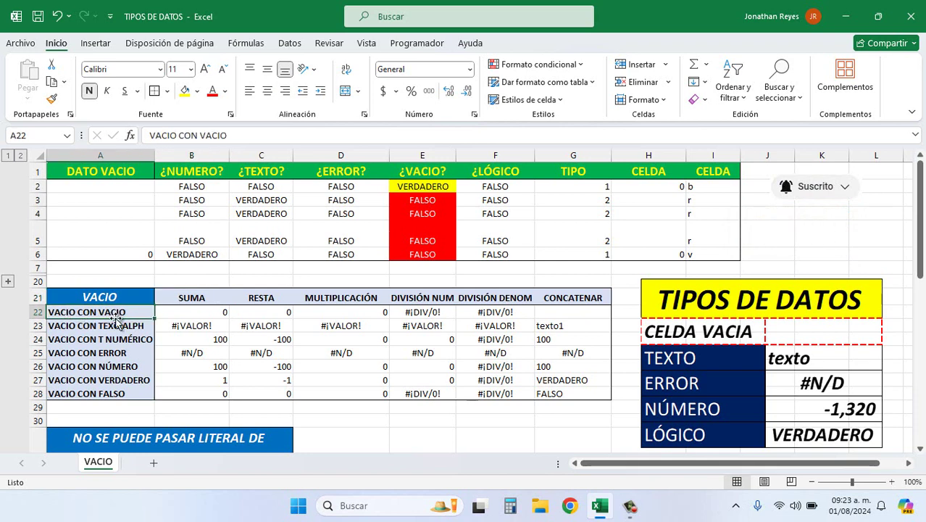
pyautogui.click(67, 326)
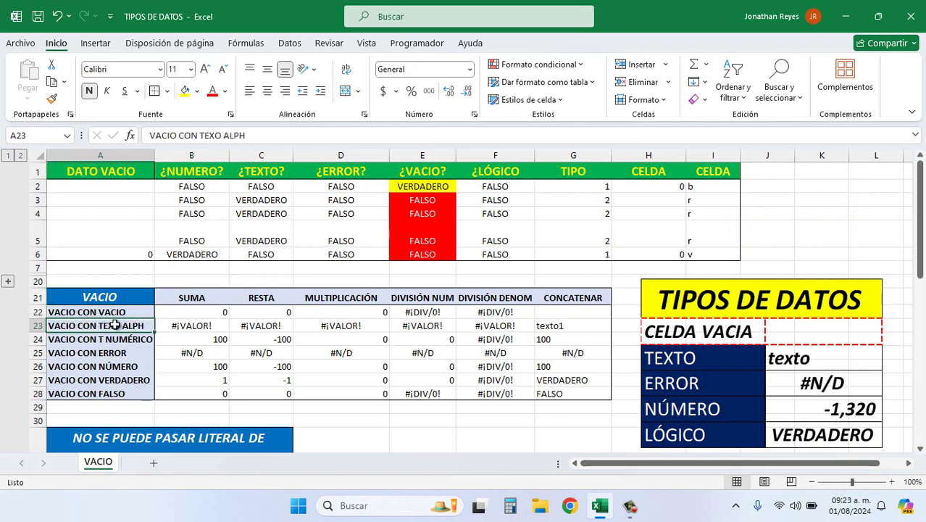
pyautogui.click(64, 339)
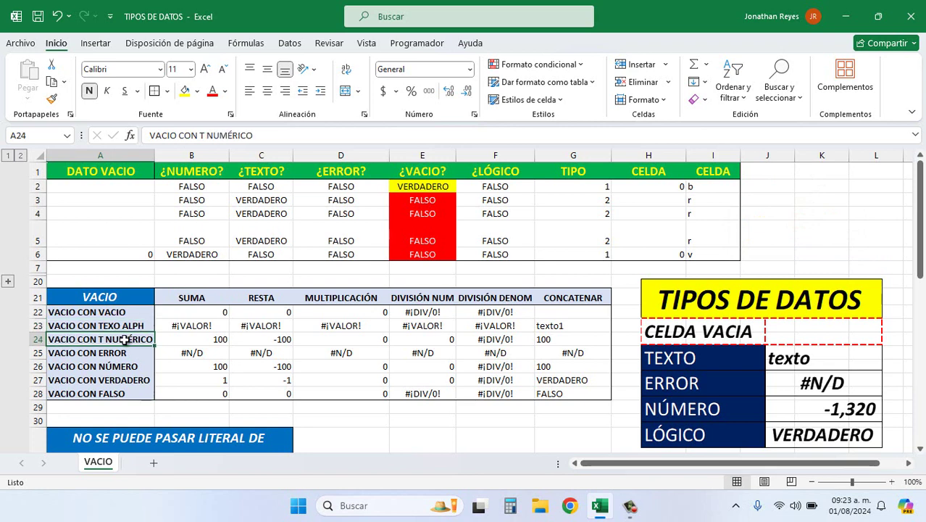
pyautogui.click(72, 353)
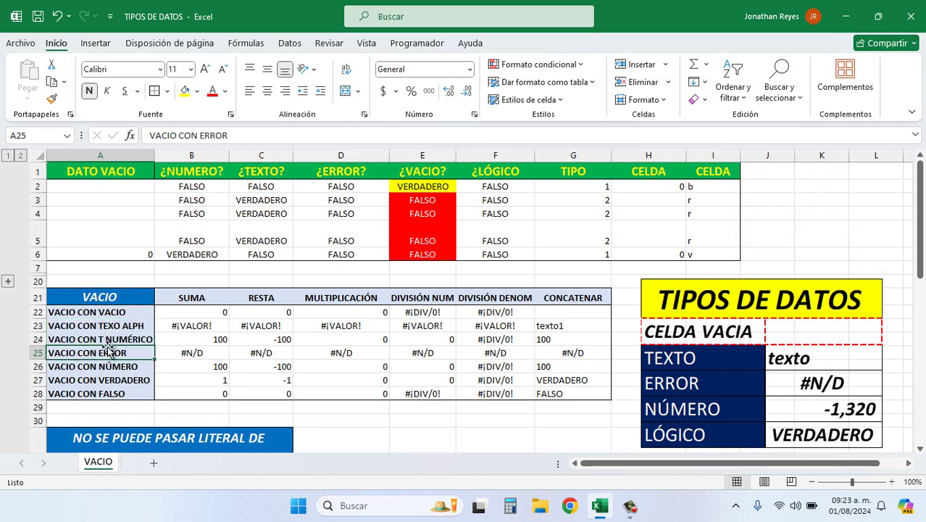
pyautogui.click(68, 366)
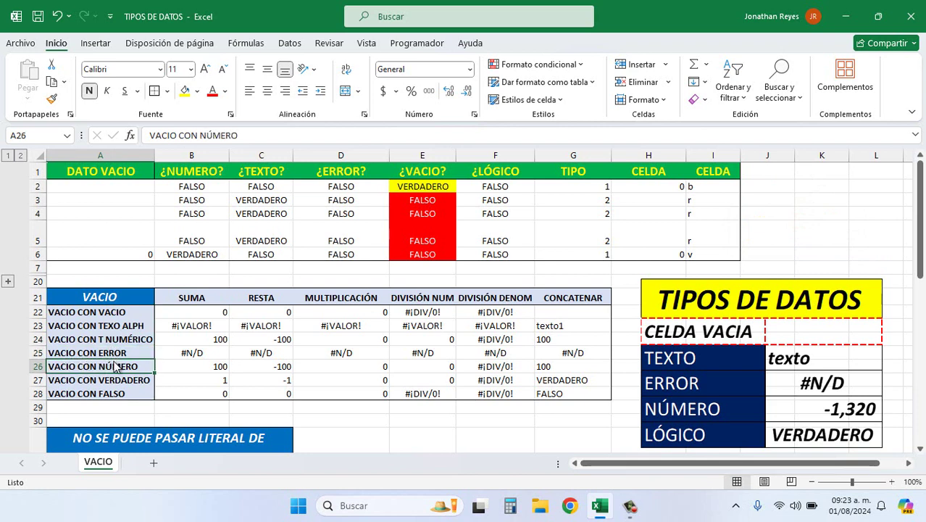
pyautogui.click(65, 380)
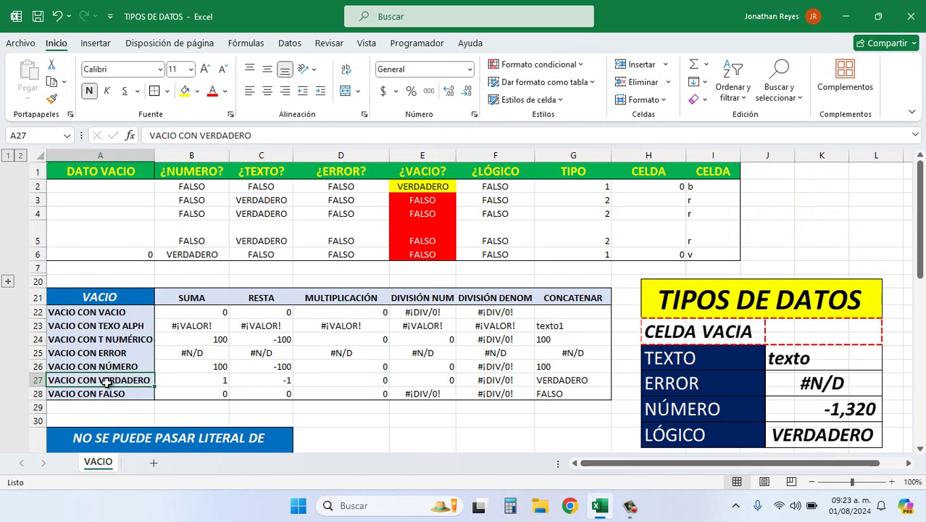
pyautogui.click(71, 393)
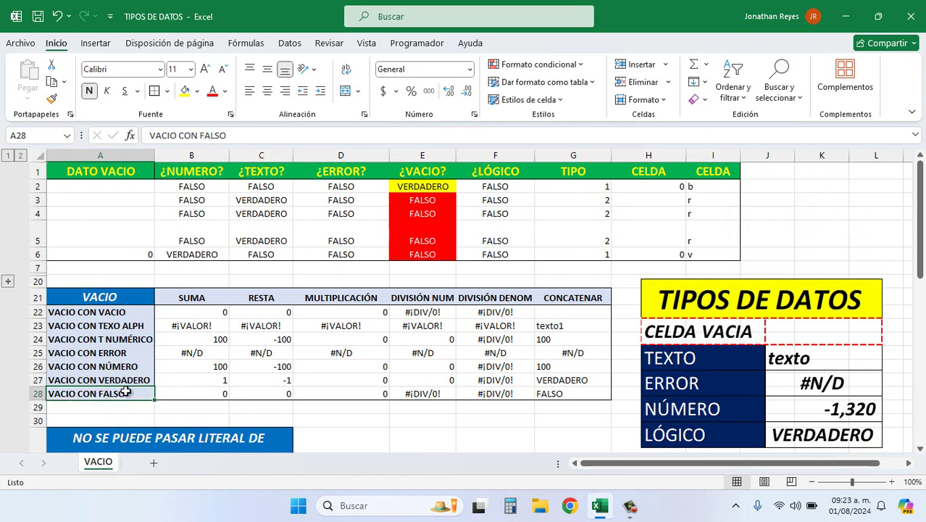
pyautogui.click(194, 312)
pyautogui.write('=A2+A2')
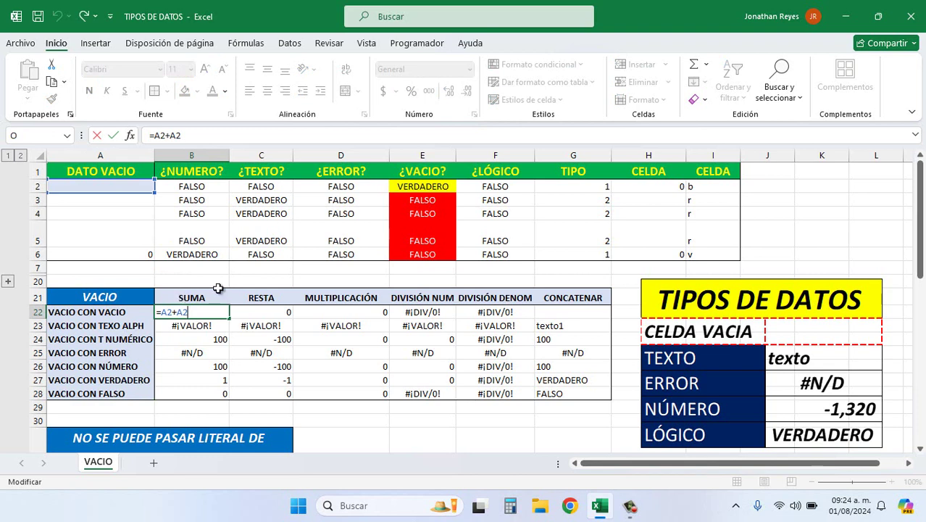
pyautogui.click(177, 311)
pyautogui.press('Escape')
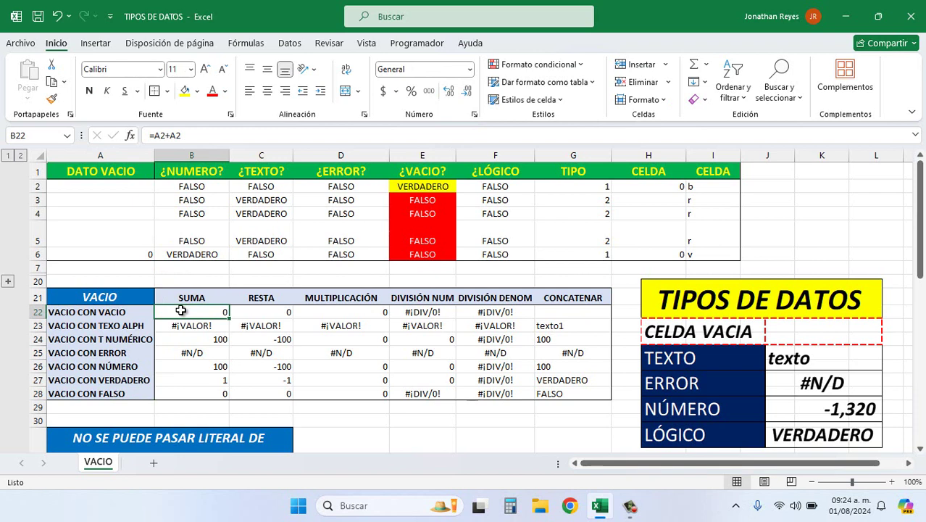
pyautogui.doubleClick(171, 326)
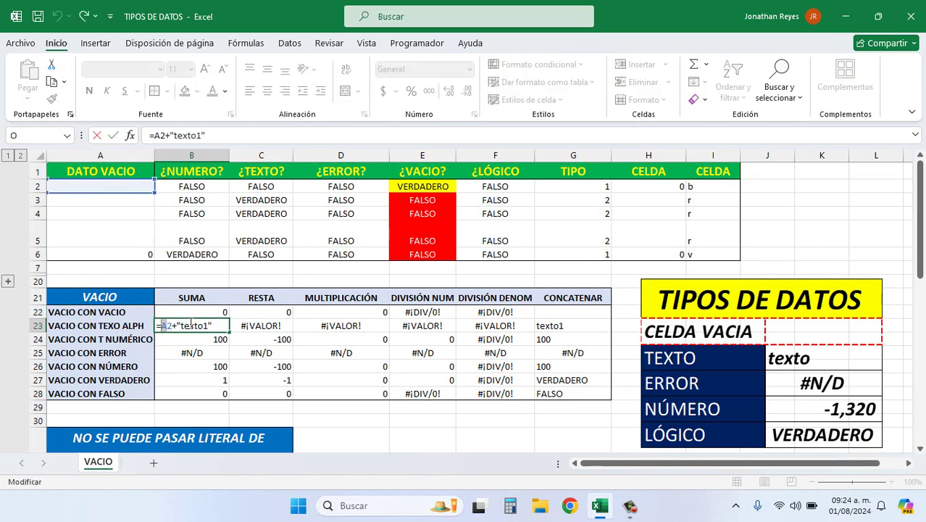
pyautogui.moveTo(210, 325); pyautogui.dragTo(179, 323)
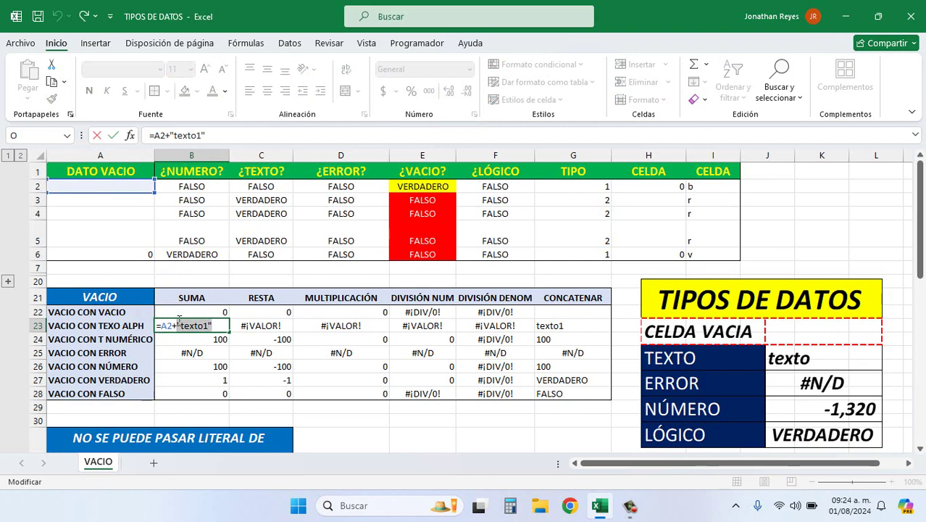
pyautogui.click(197, 326)
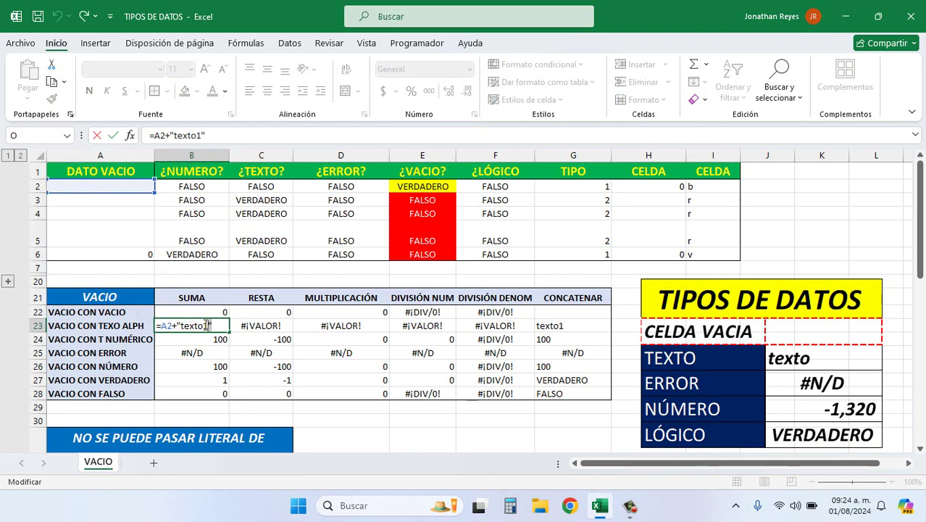
pyautogui.moveTo(207, 326); pyautogui.dragTo(179, 326)
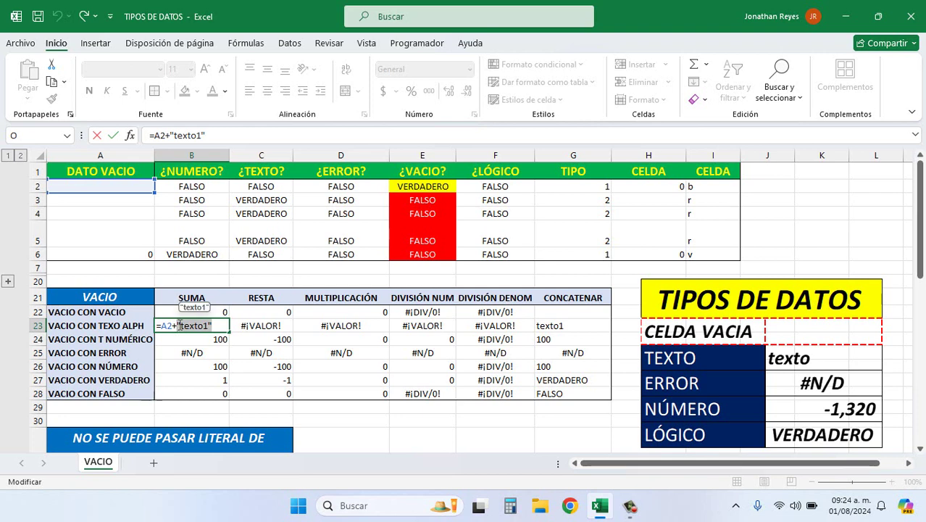
pyautogui.press('Return')
pyautogui.click(178, 325)
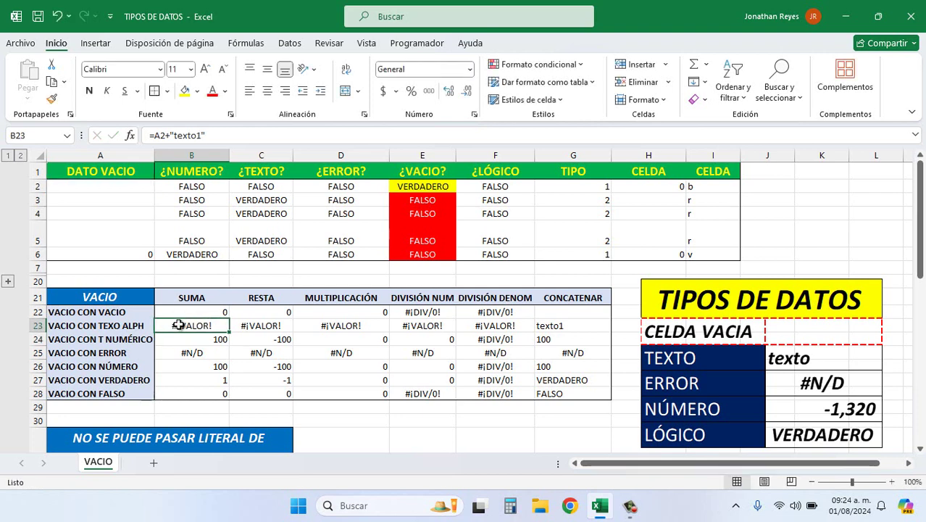
pyautogui.doubleClick(176, 339)
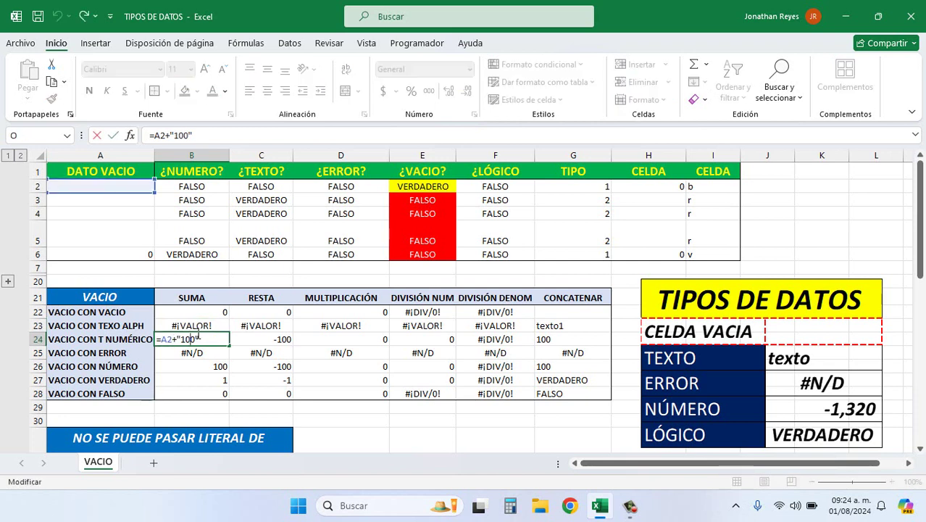
pyautogui.moveTo(199, 340); pyautogui.dragTo(178, 339)
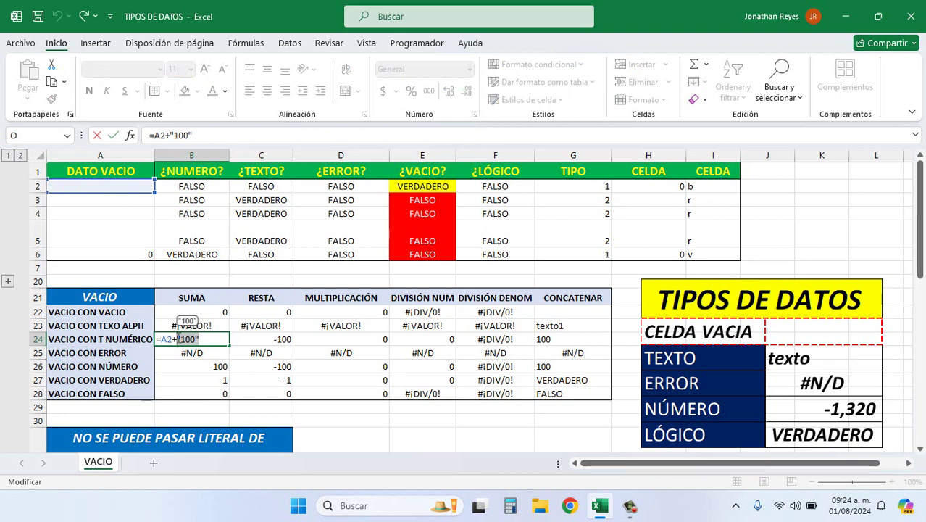
pyautogui.click(198, 339)
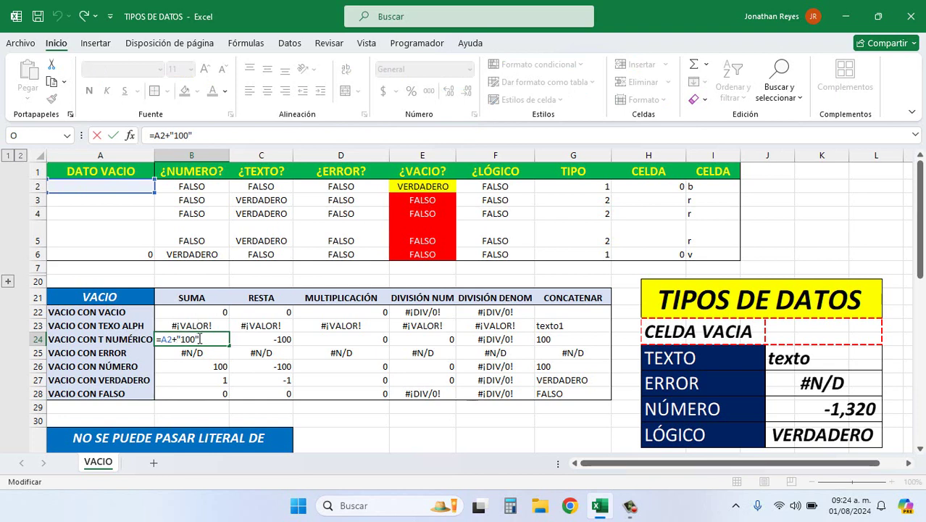
pyautogui.moveTo(193, 339); pyautogui.dragTo(178, 339)
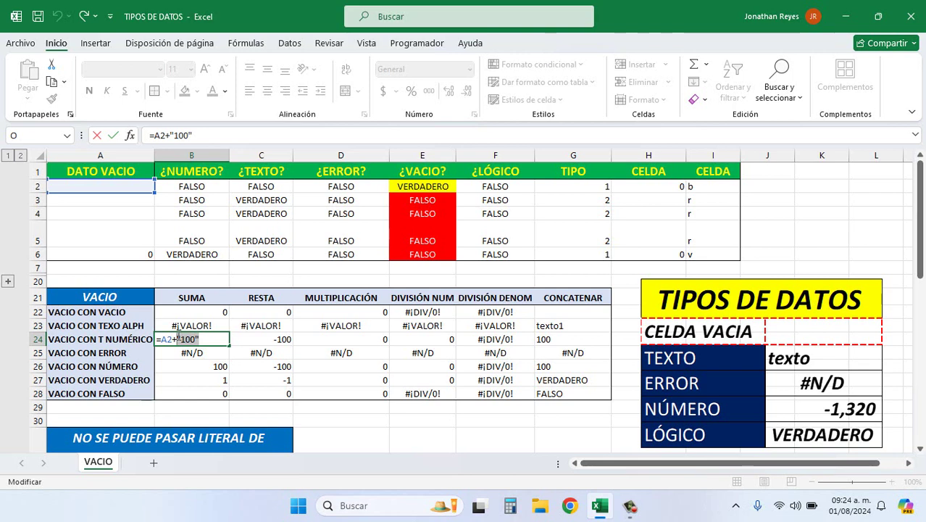
pyautogui.click(186, 339)
pyautogui.press('Return')
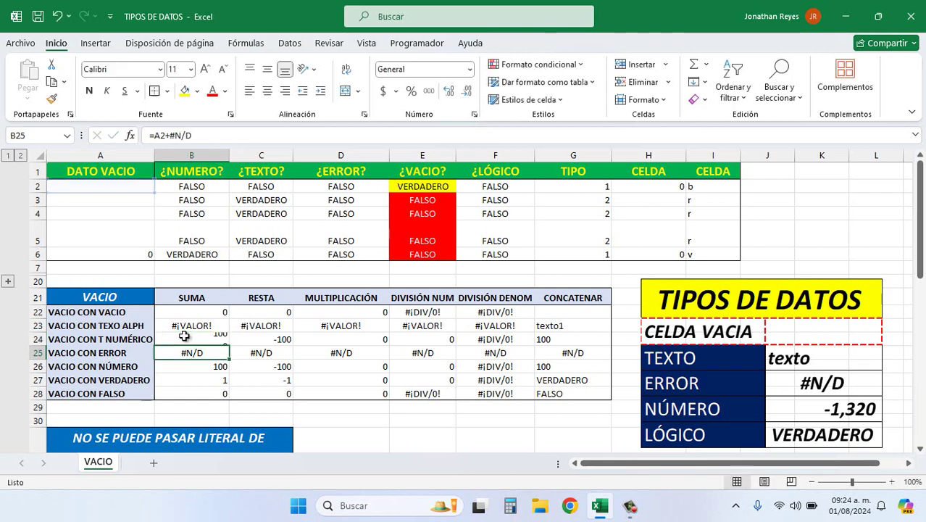
pyautogui.doubleClick(198, 350)
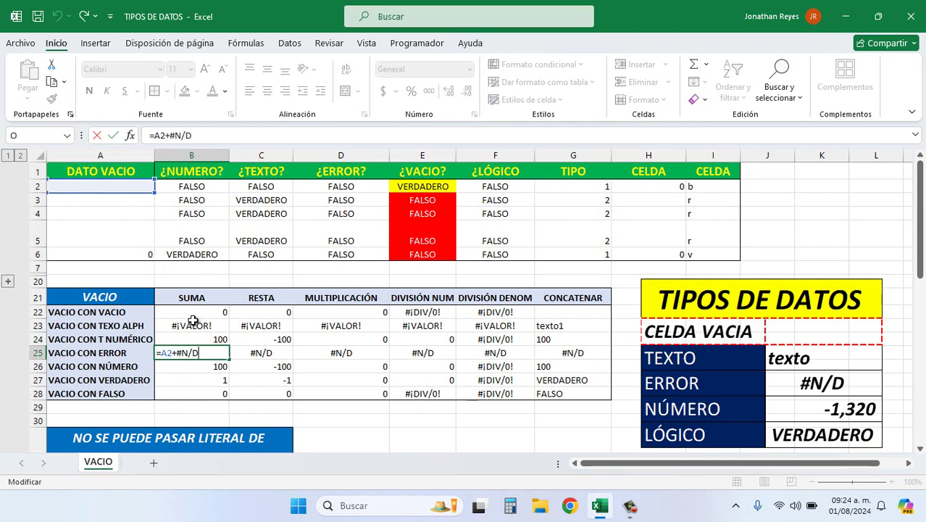
pyautogui.moveTo(200, 353); pyautogui.dragTo(178, 353)
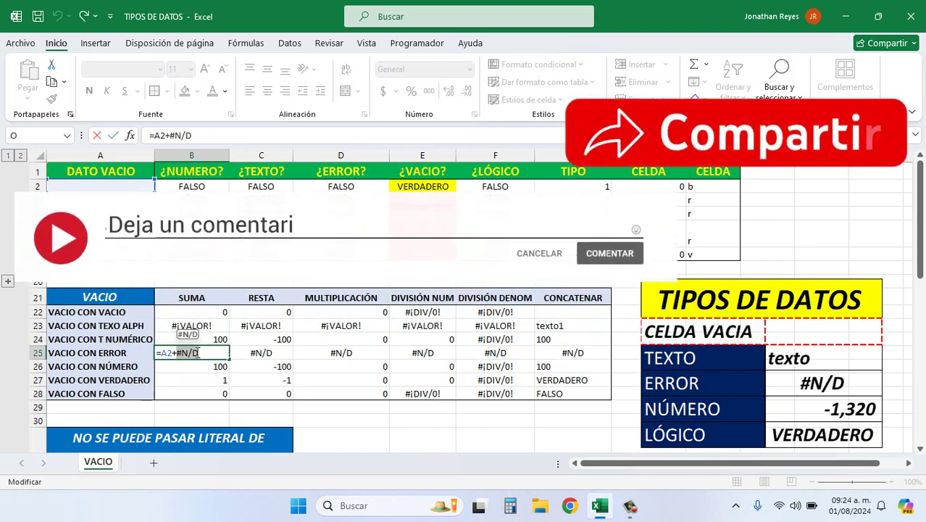
pyautogui.press('Return')
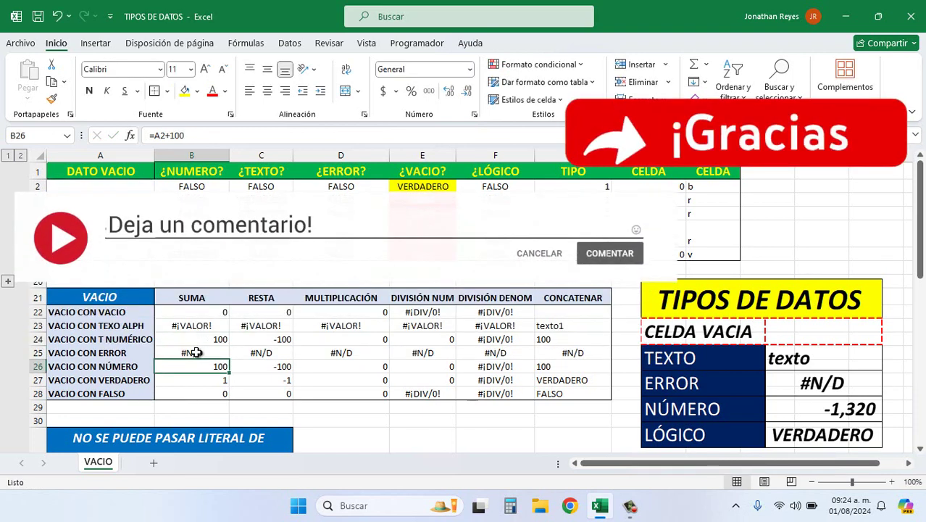
pyautogui.doubleClick(202, 366)
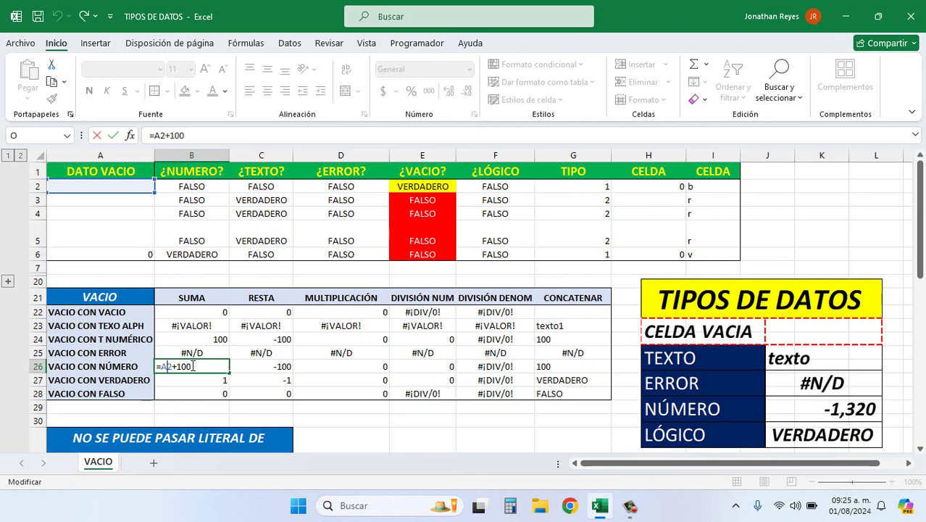
pyautogui.press('Return')
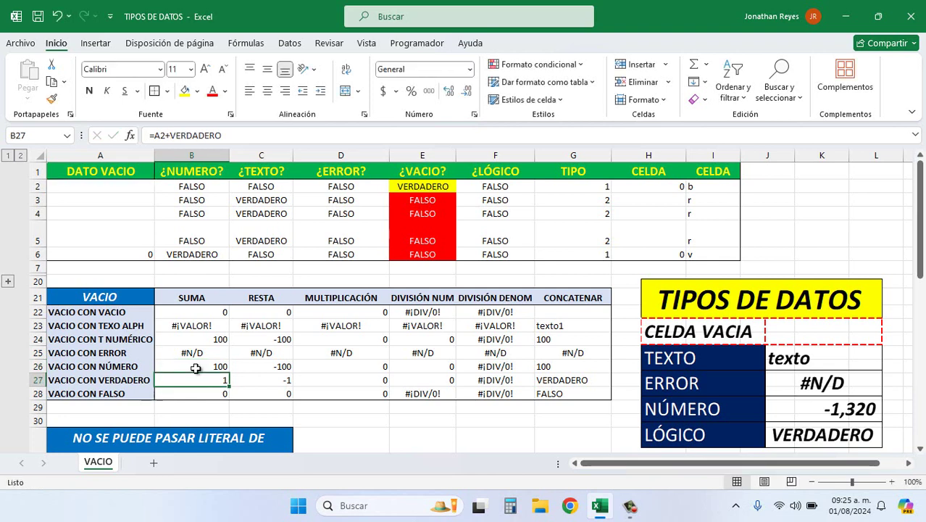
pyautogui.doubleClick(211, 379)
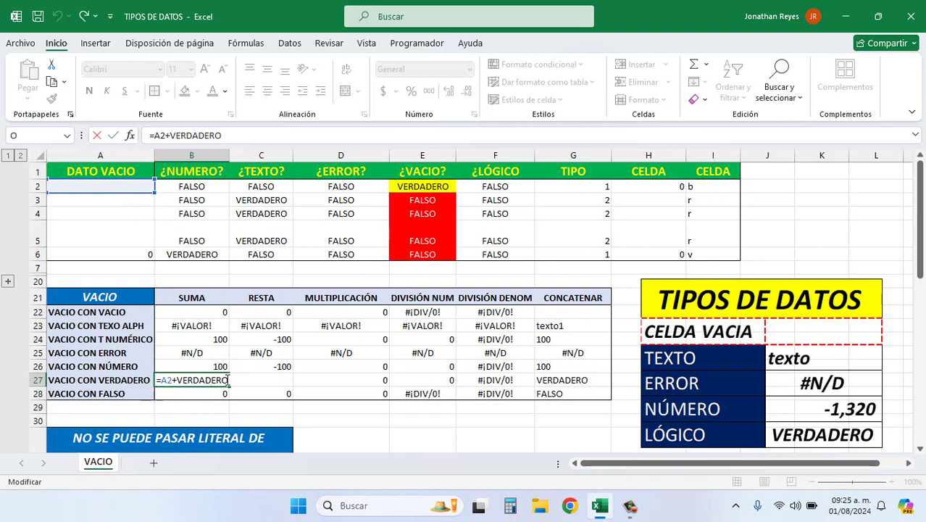
pyautogui.moveTo(228, 379)
pyautogui.mouseDown()
pyautogui.moveTo(181, 368)
pyautogui.moveTo(188, 378)
pyautogui.moveTo(161, 374)
pyautogui.mouseUp()
pyautogui.press('Return')
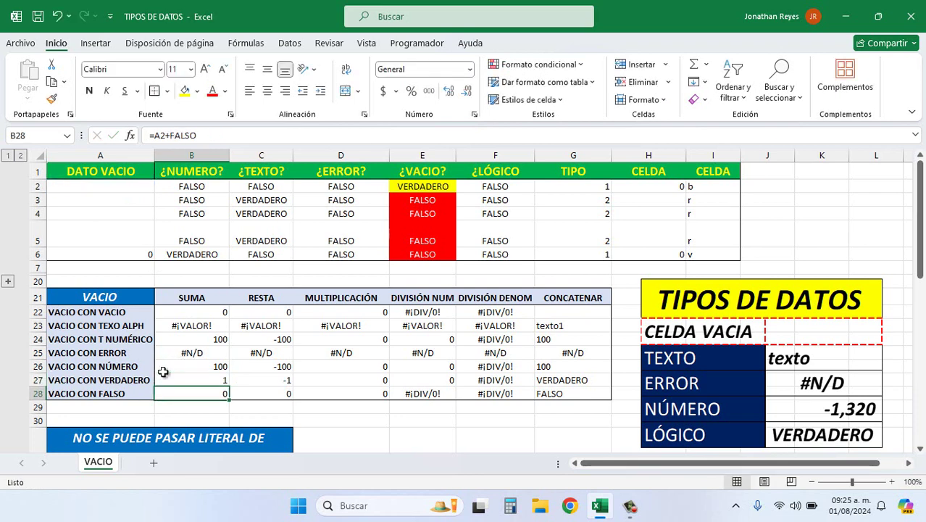
pyautogui.doubleClick(193, 391)
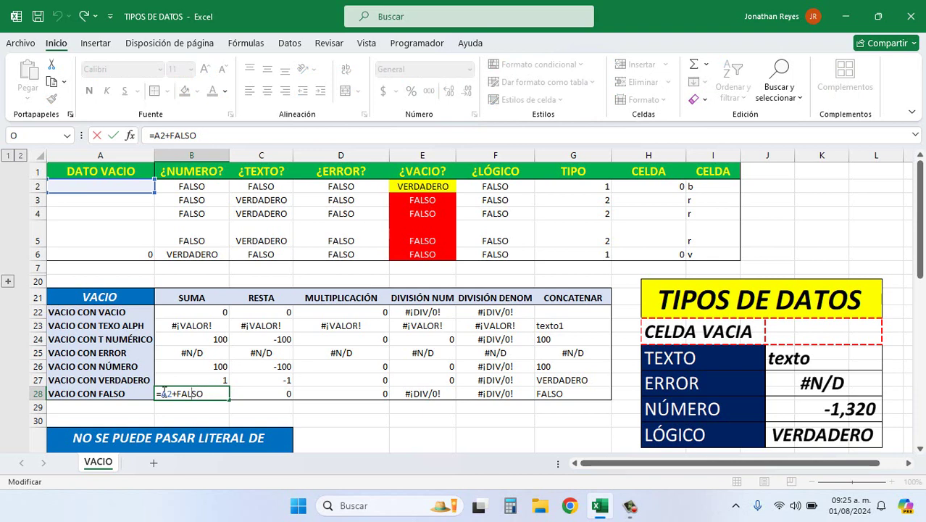
pyautogui.press('Return')
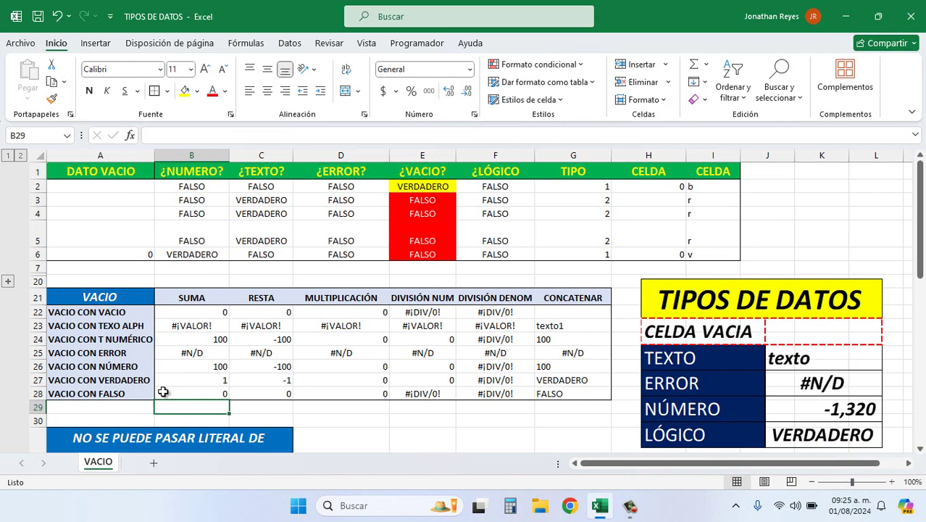
pyautogui.moveTo(259, 297); pyautogui.dragTo(266, 361)
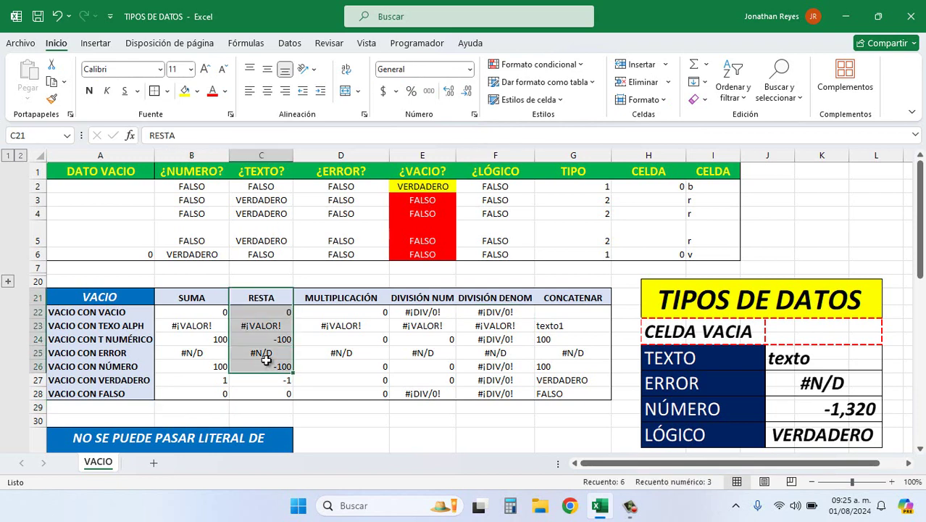
pyautogui.moveTo(323, 298); pyautogui.dragTo(341, 369)
pyautogui.click(422, 302)
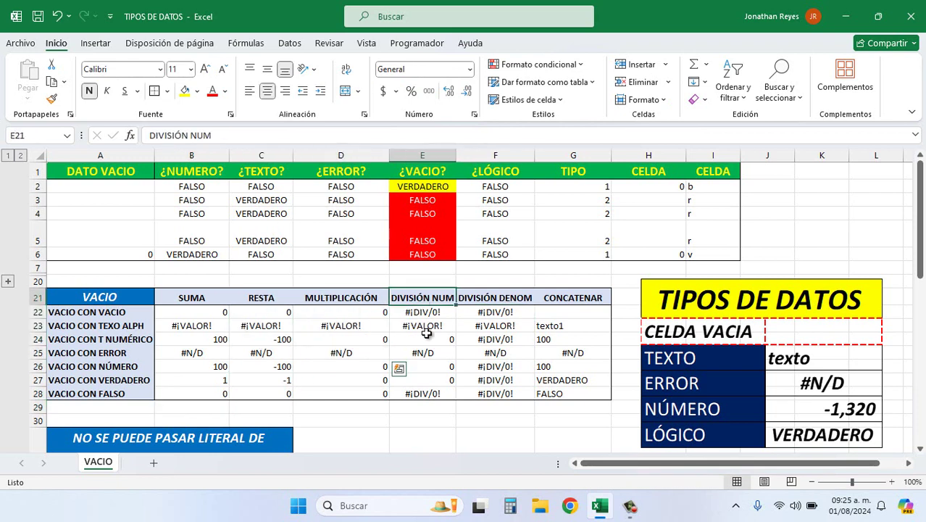
pyautogui.moveTo(426, 332); pyautogui.dragTo(431, 352)
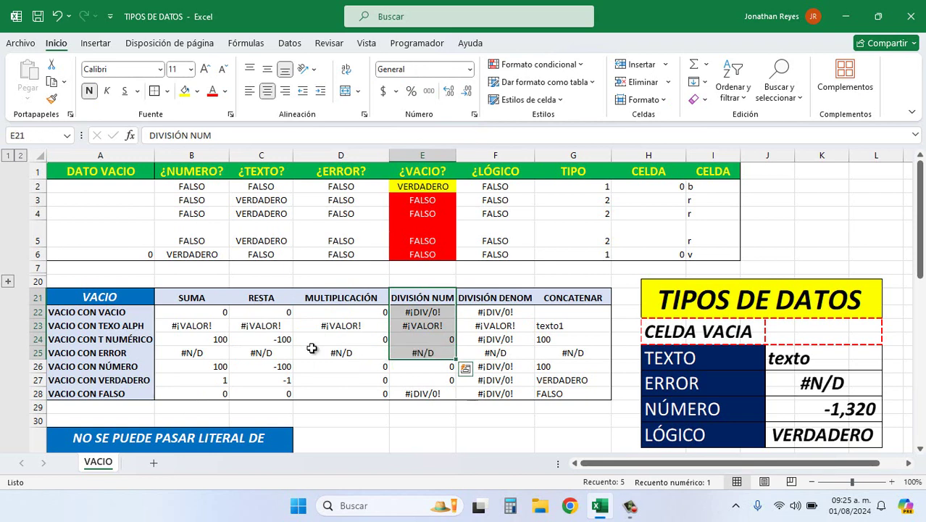
pyautogui.doubleClick(267, 312)
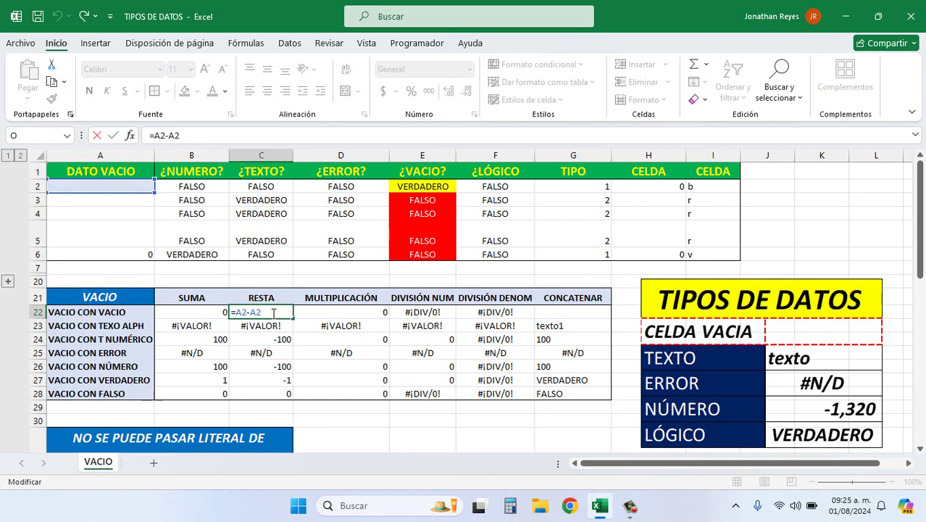
pyautogui.press('Return')
pyautogui.doubleClick(247, 326)
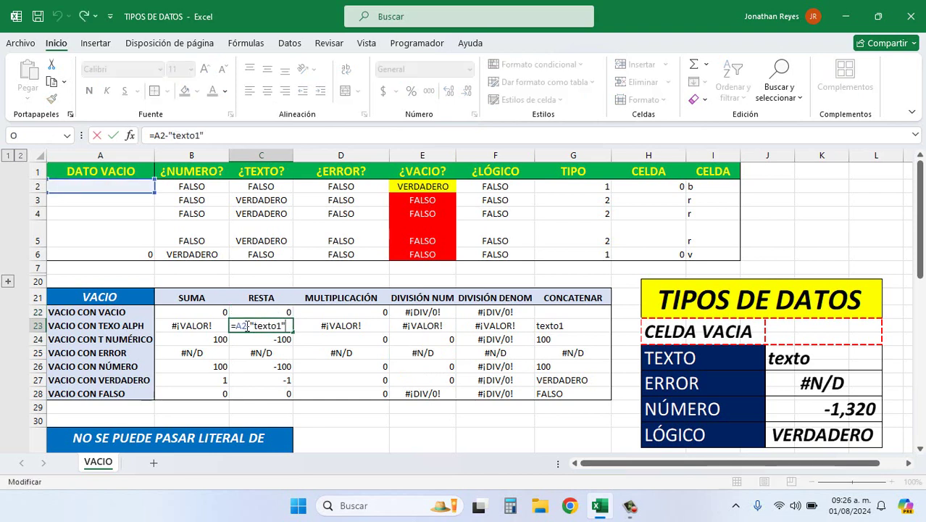
pyautogui.doubleClick(241, 327)
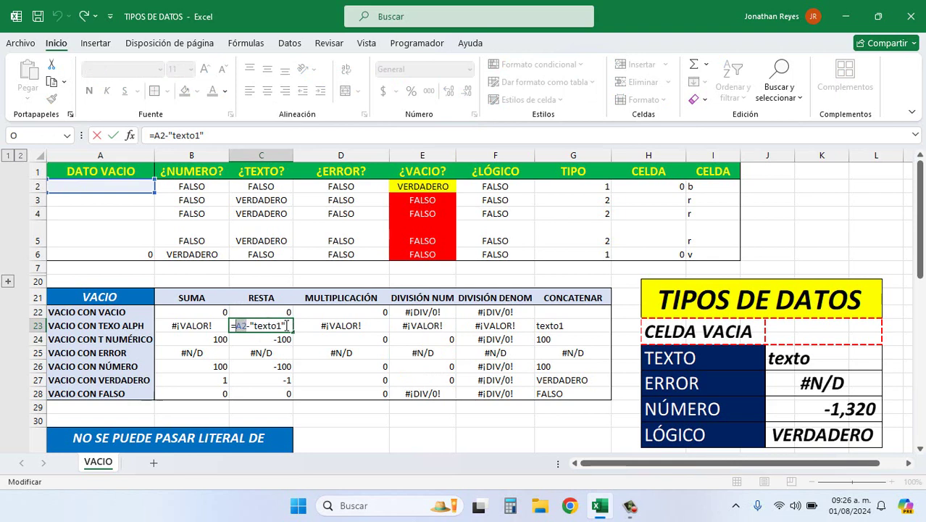
pyautogui.moveTo(286, 326); pyautogui.dragTo(252, 326)
pyautogui.click(251, 325)
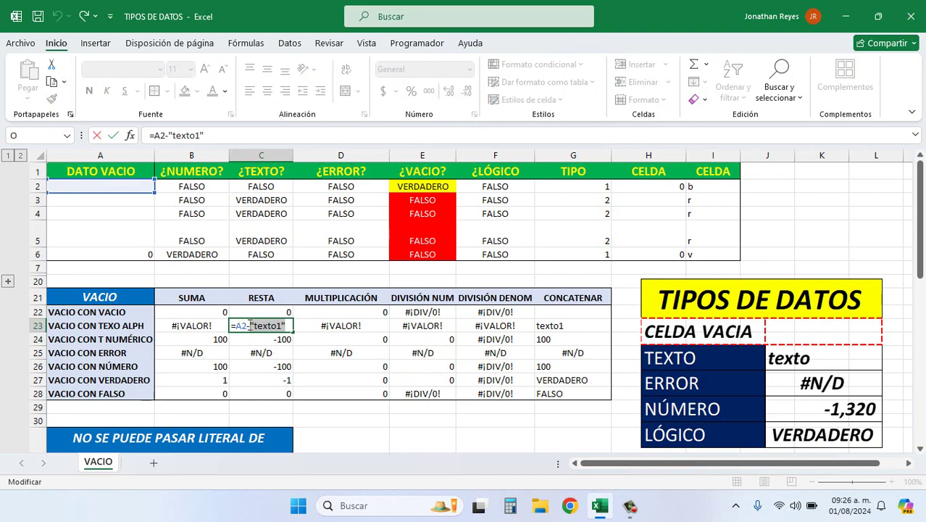
pyautogui.press('Return')
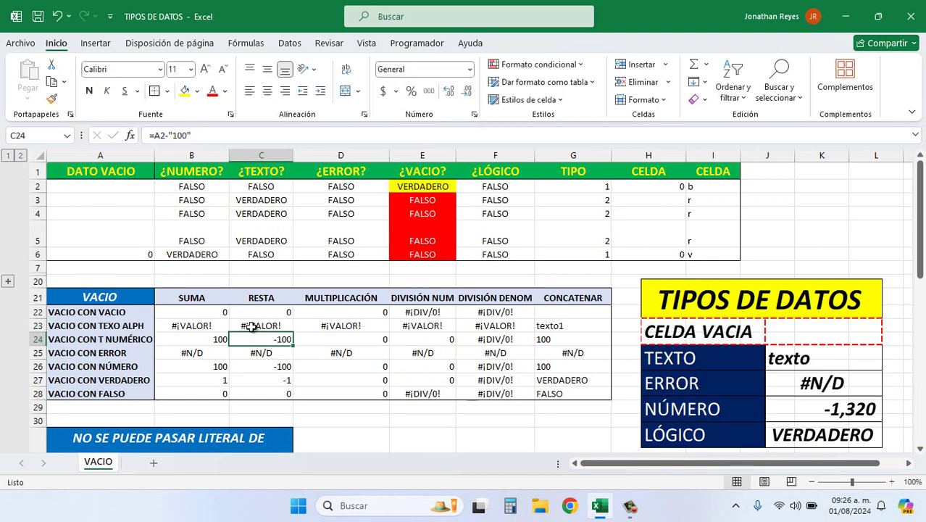
pyautogui.doubleClick(263, 339)
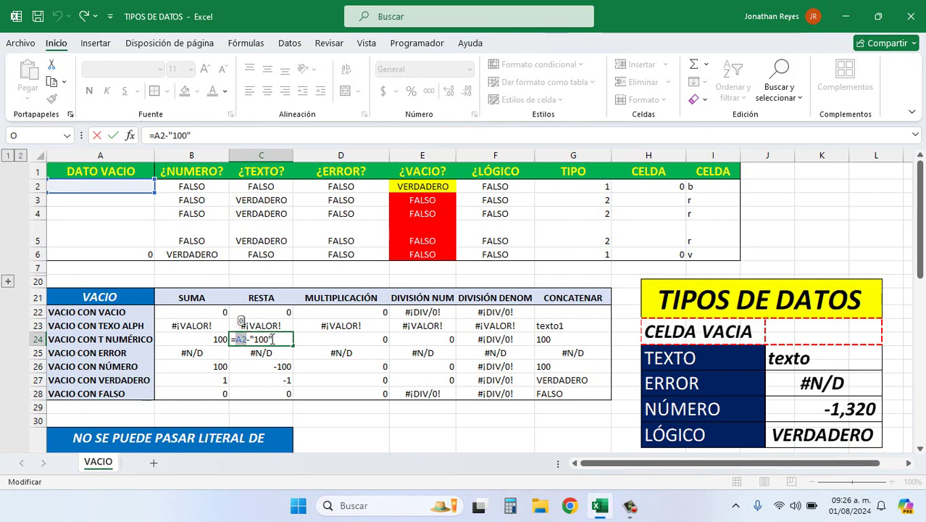
pyautogui.doubleClick(260, 338)
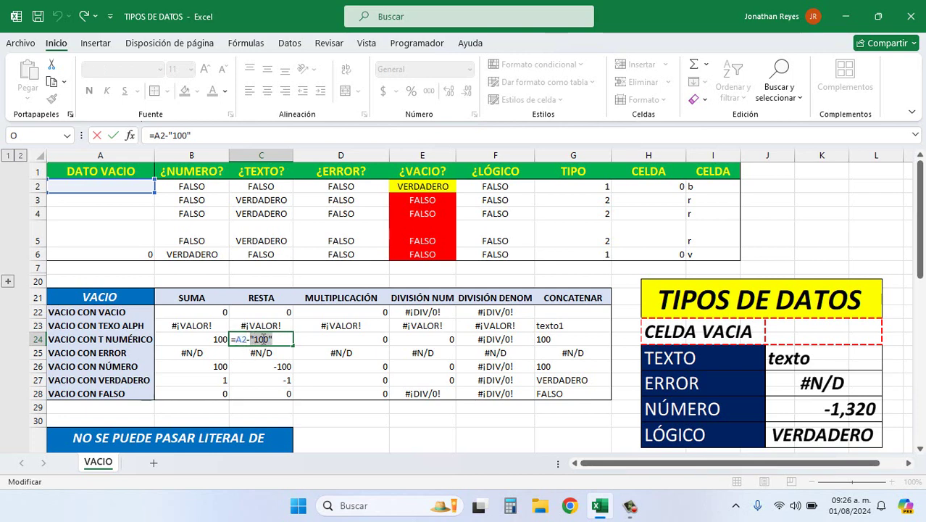
pyautogui.moveTo(250, 339); pyautogui.dragTo(276, 338)
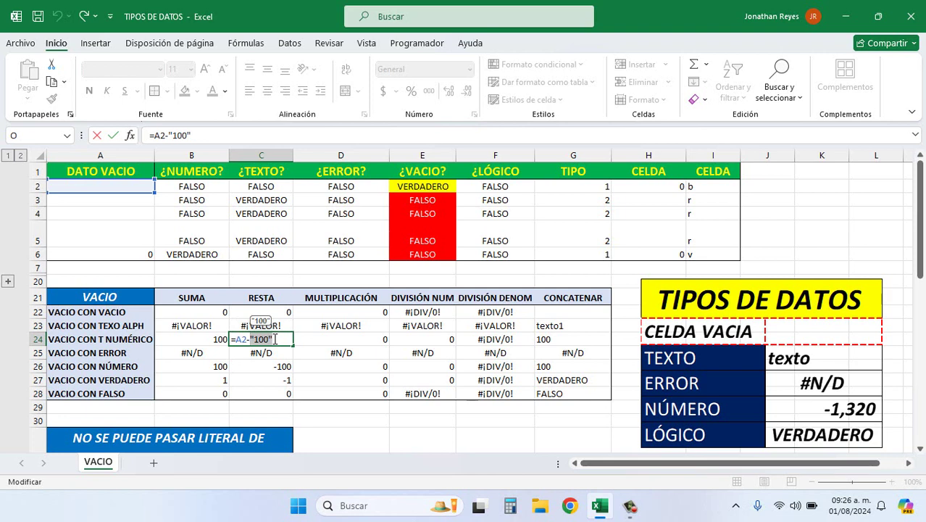
pyautogui.click(250, 353)
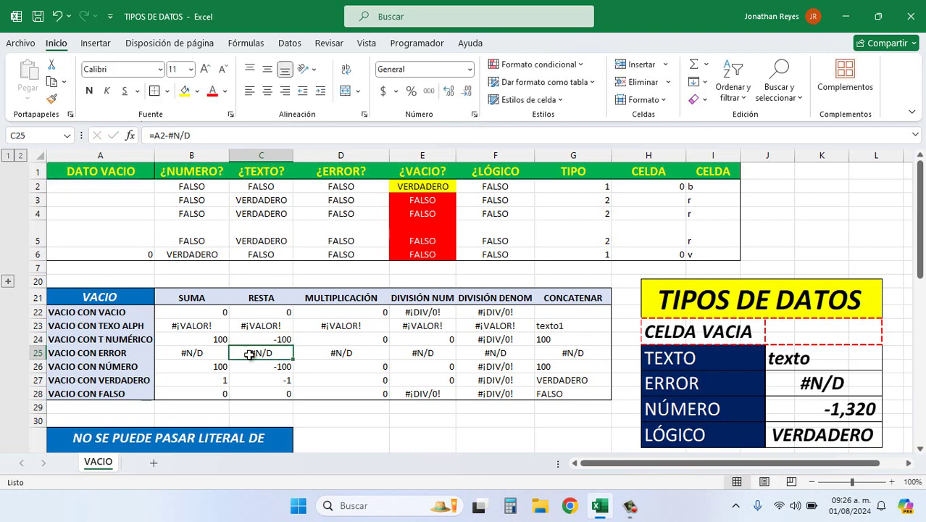
pyautogui.doubleClick(250, 353)
pyautogui.moveTo(272, 352); pyautogui.dragTo(251, 353)
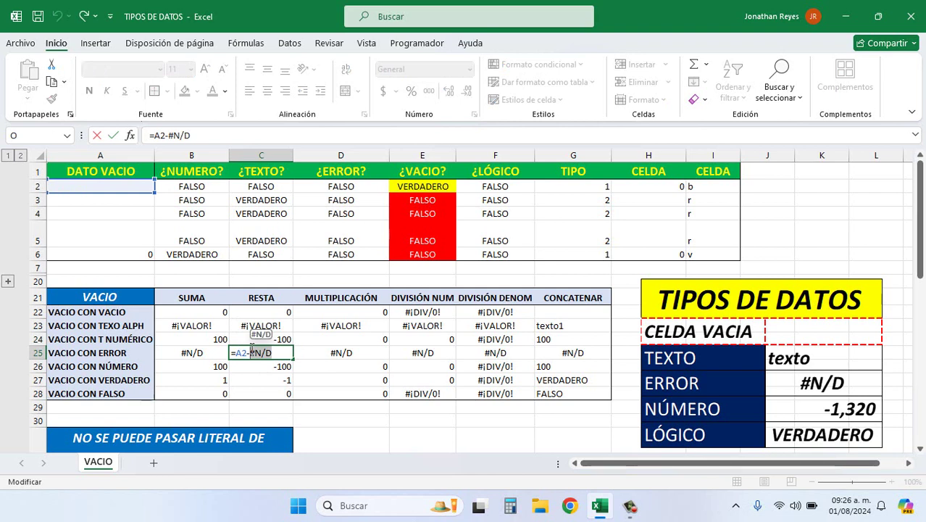
pyautogui.press('Return')
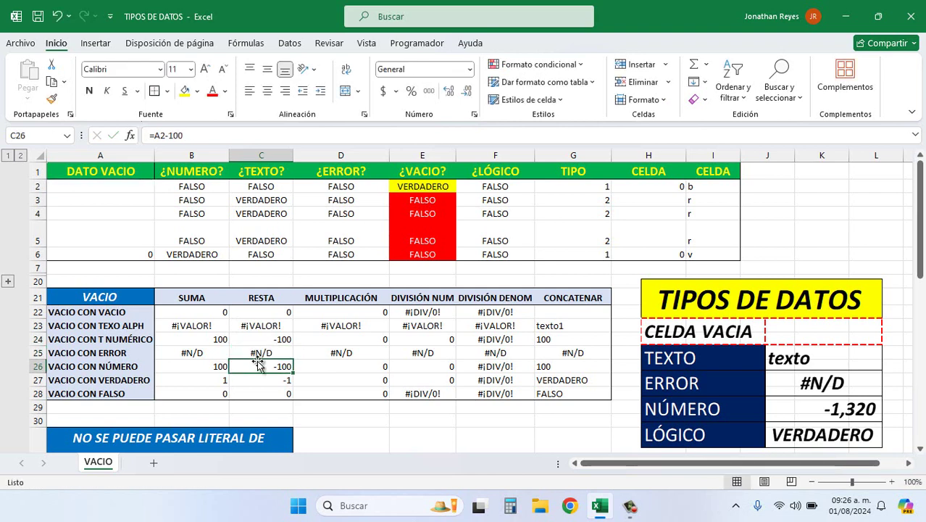
pyautogui.doubleClick(258, 365)
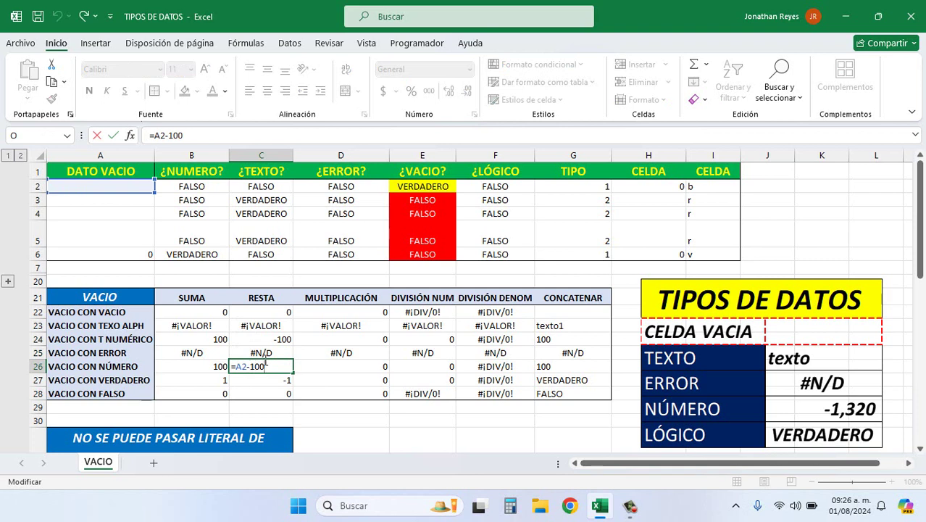
pyautogui.press('Return')
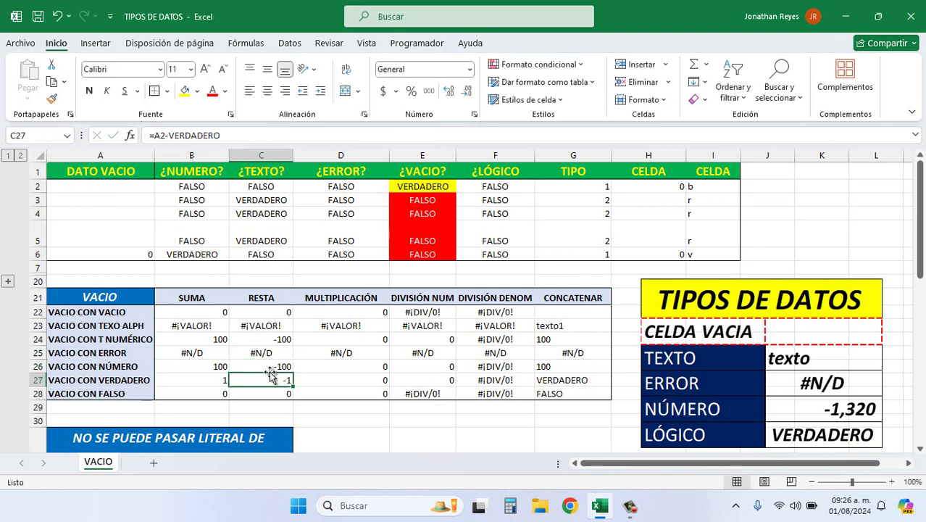
pyautogui.doubleClick(262, 379)
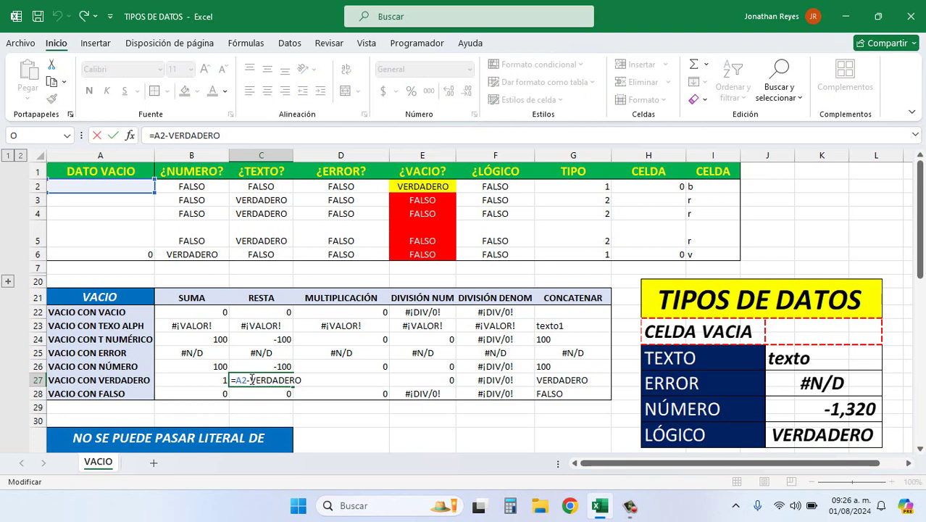
pyautogui.moveTo(250, 380); pyautogui.dragTo(308, 374)
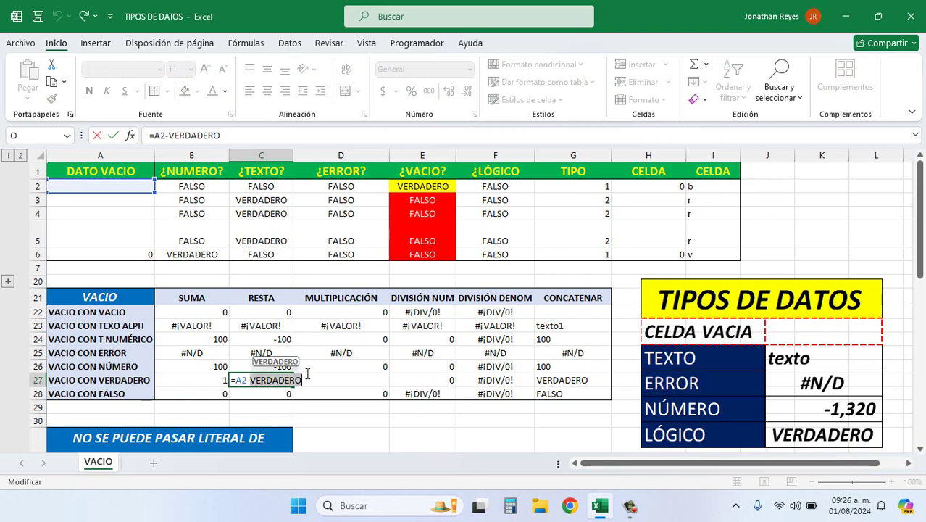
pyautogui.press('Return')
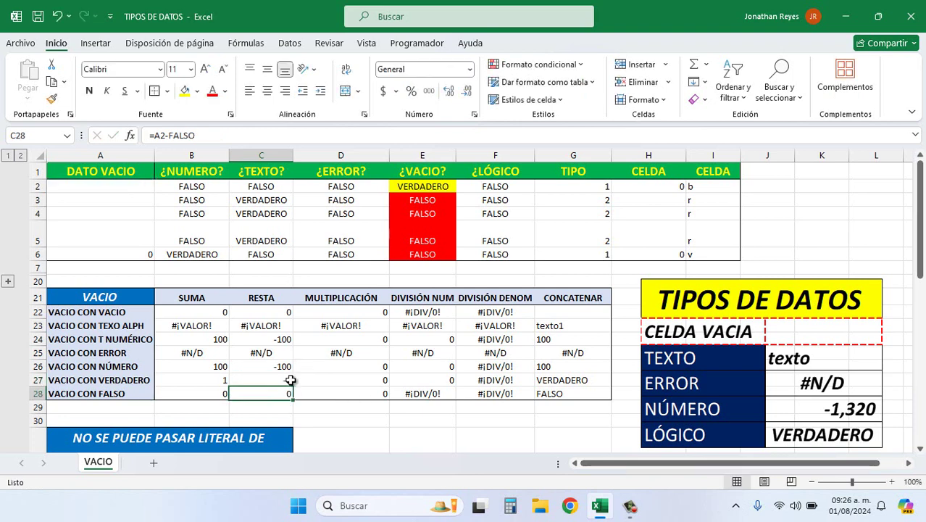
pyautogui.doubleClick(276, 391)
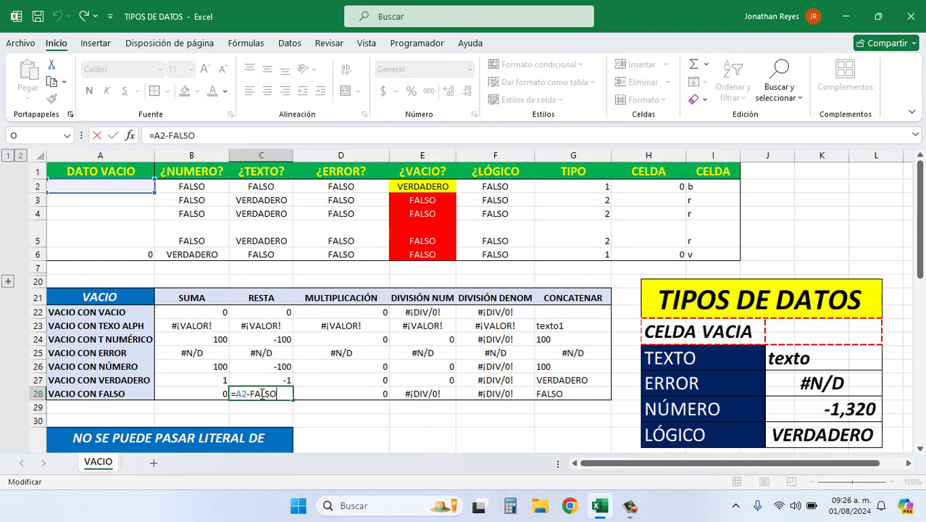
pyautogui.press('Return')
pyautogui.click(342, 314)
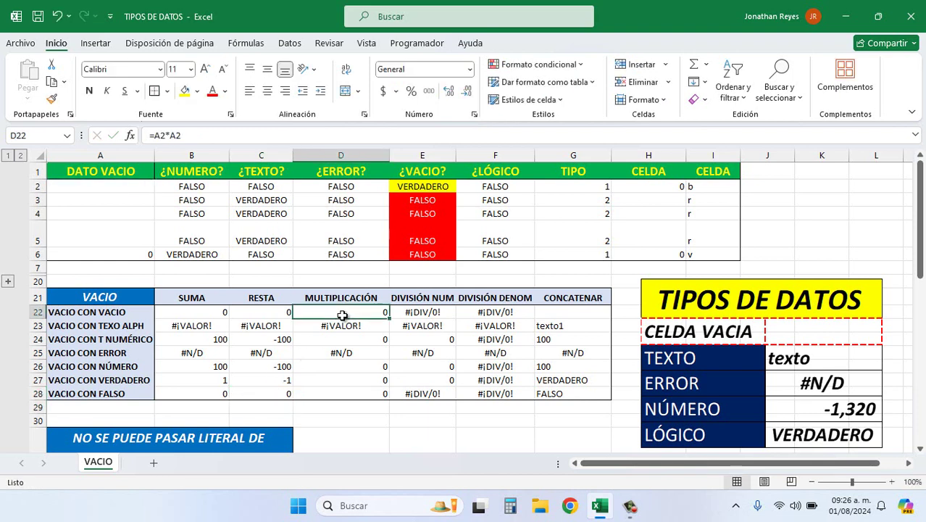
pyautogui.doubleClick(342, 315)
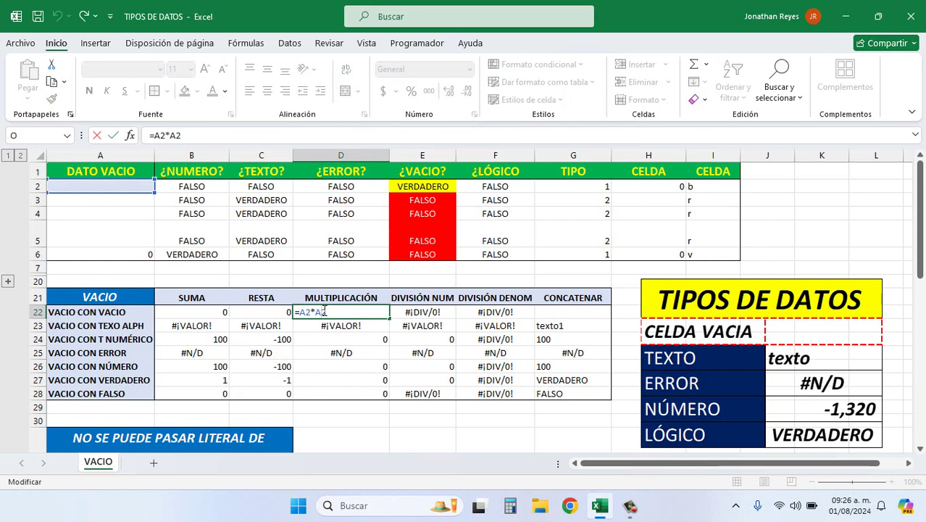
pyautogui.press('Return')
pyautogui.doubleClick(317, 325)
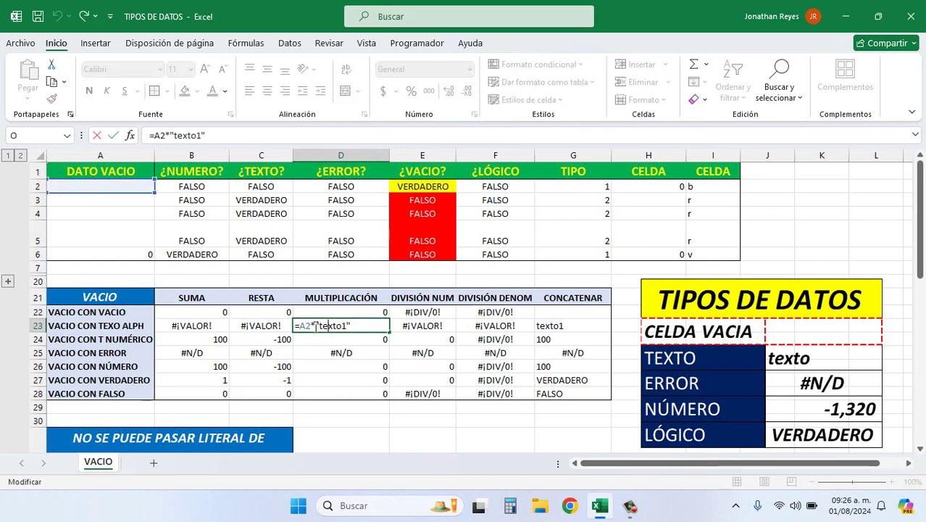
pyautogui.doubleClick(303, 325)
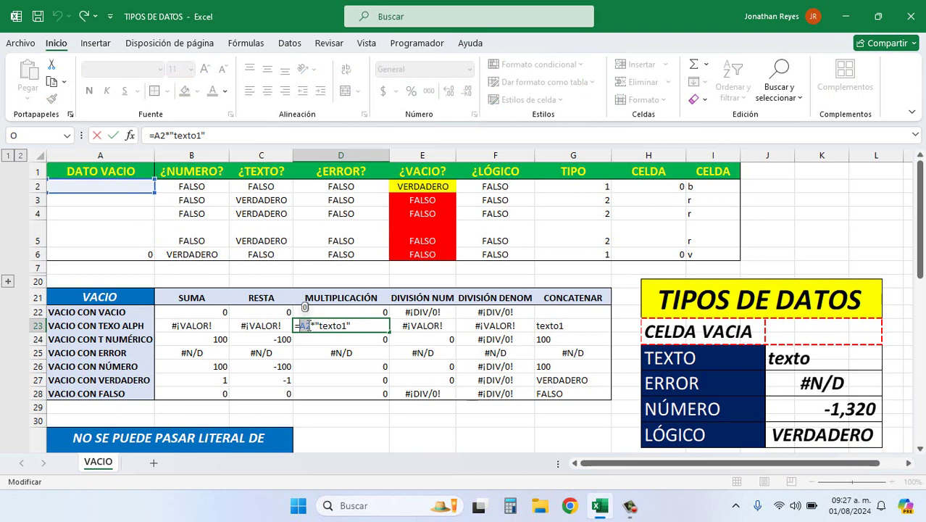
pyautogui.click(354, 326)
pyautogui.moveTo(353, 325); pyautogui.dragTo(323, 315)
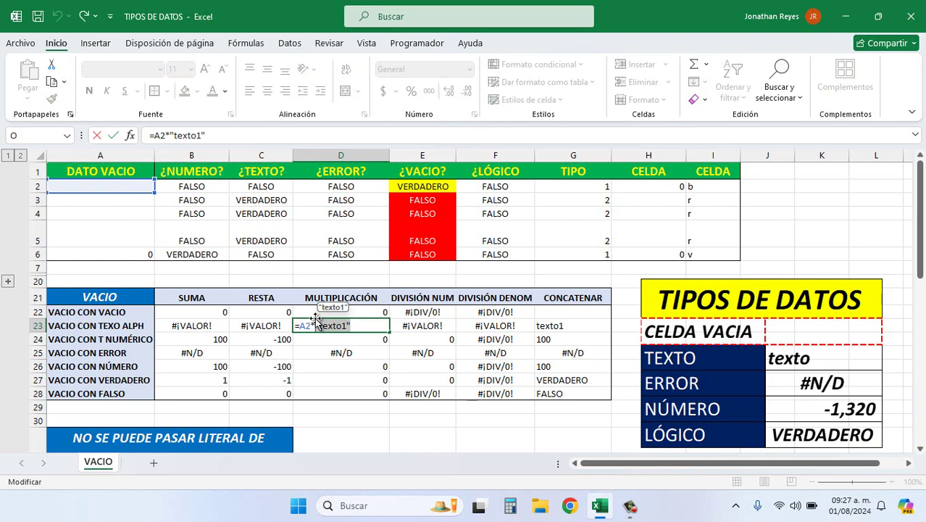
pyautogui.press('Return')
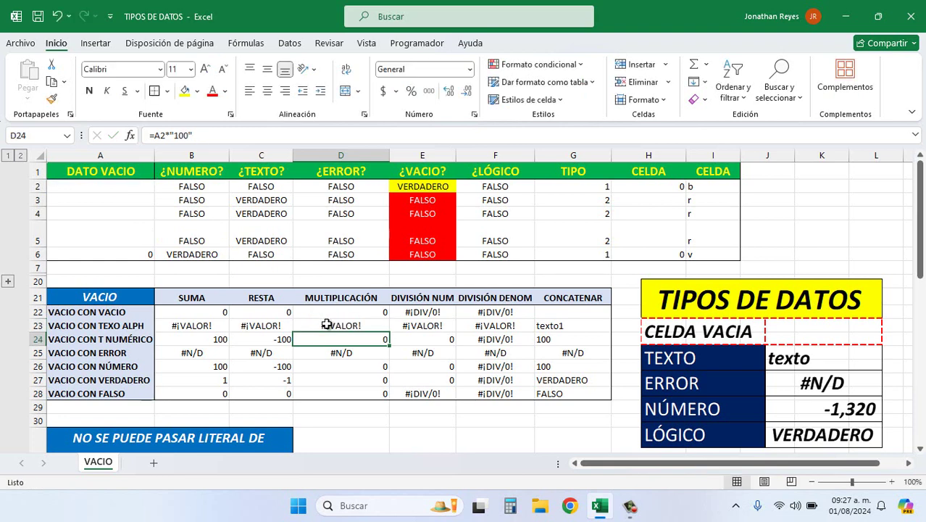
pyautogui.click(326, 324)
pyautogui.doubleClick(339, 338)
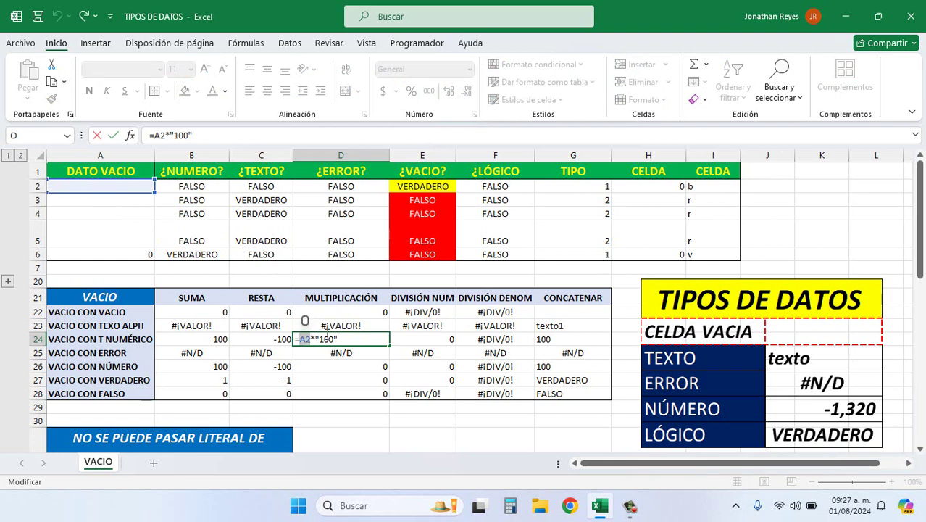
pyautogui.moveTo(338, 339); pyautogui.dragTo(317, 339)
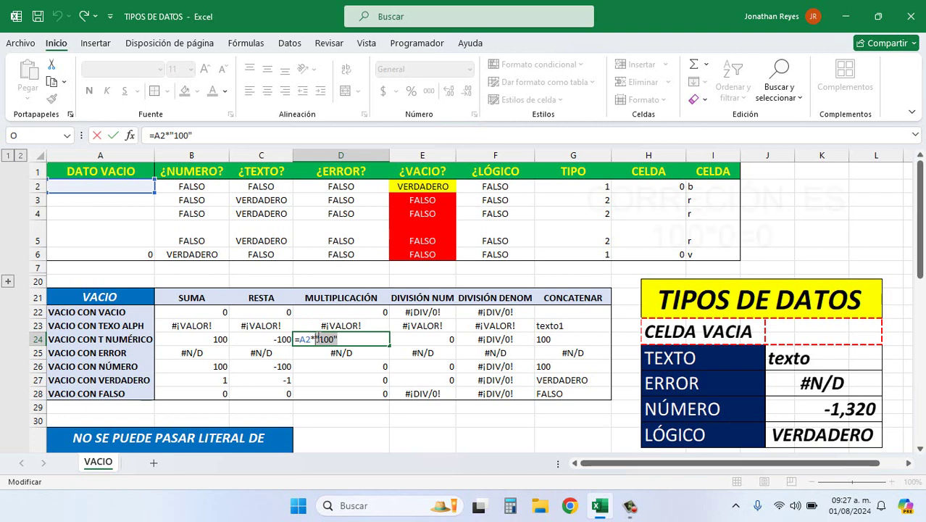
pyautogui.press('Return')
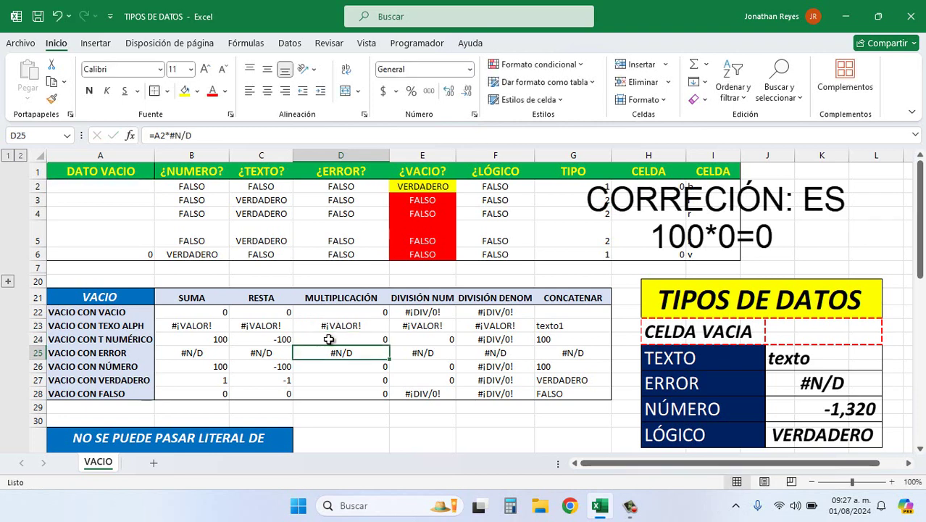
pyautogui.doubleClick(316, 353)
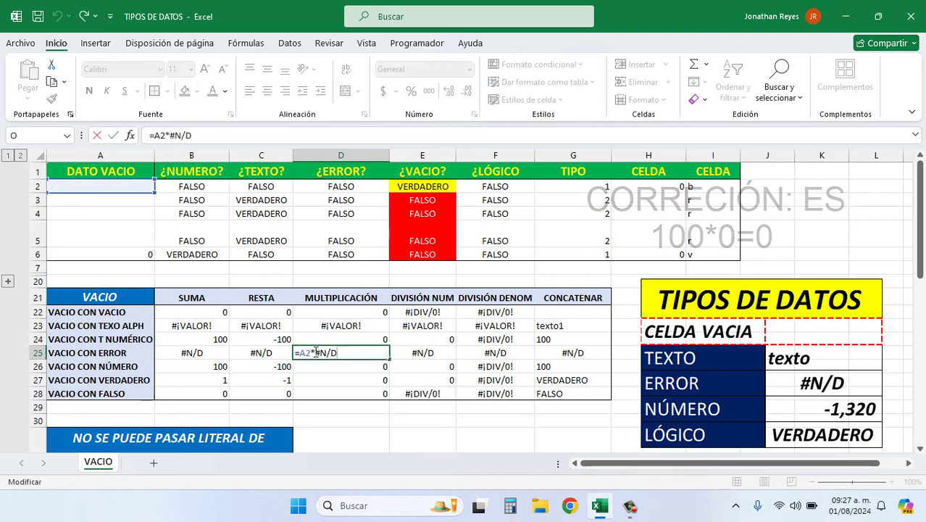
pyautogui.moveTo(338, 352); pyautogui.dragTo(315, 353)
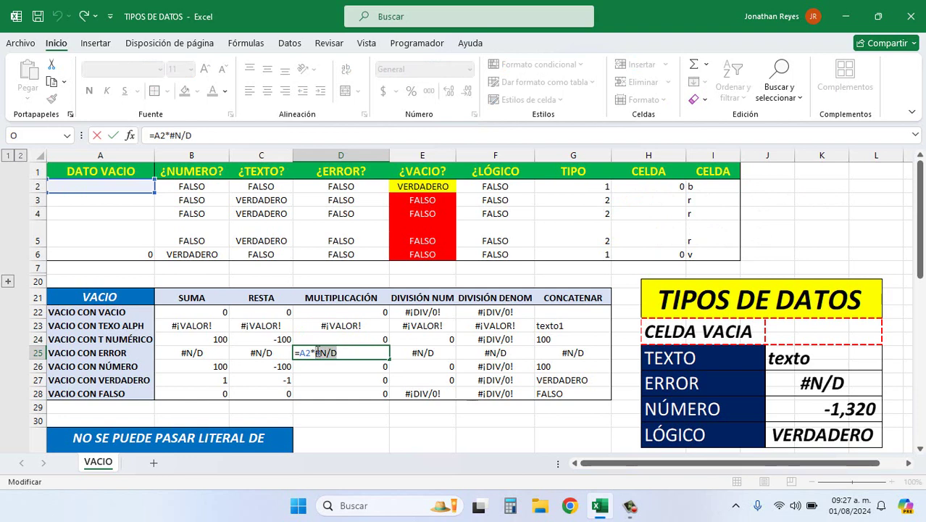
pyautogui.press('Return')
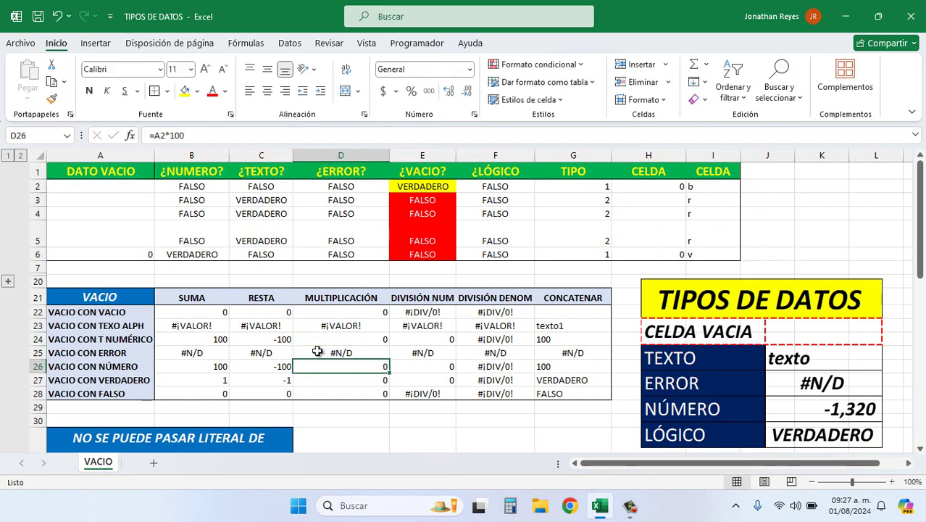
pyautogui.doubleClick(334, 366)
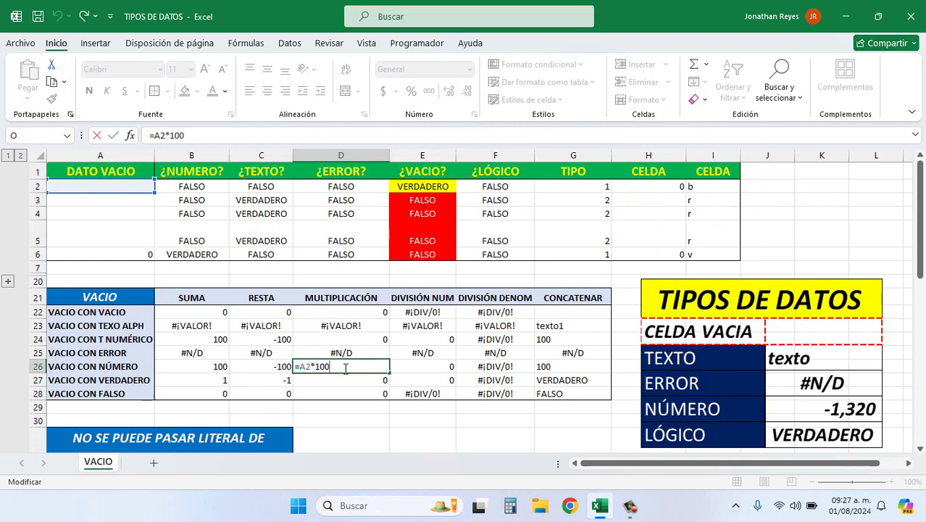
pyautogui.press('Return')
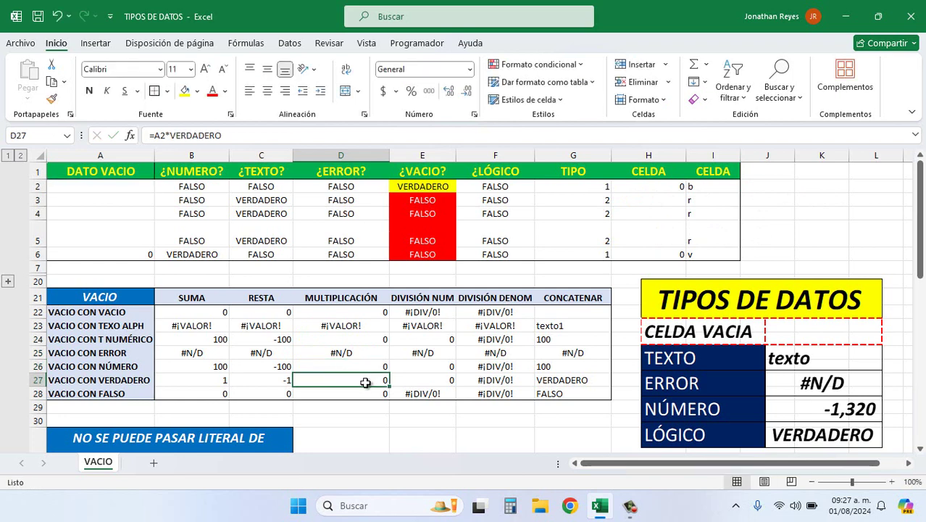
pyautogui.doubleClick(311, 377)
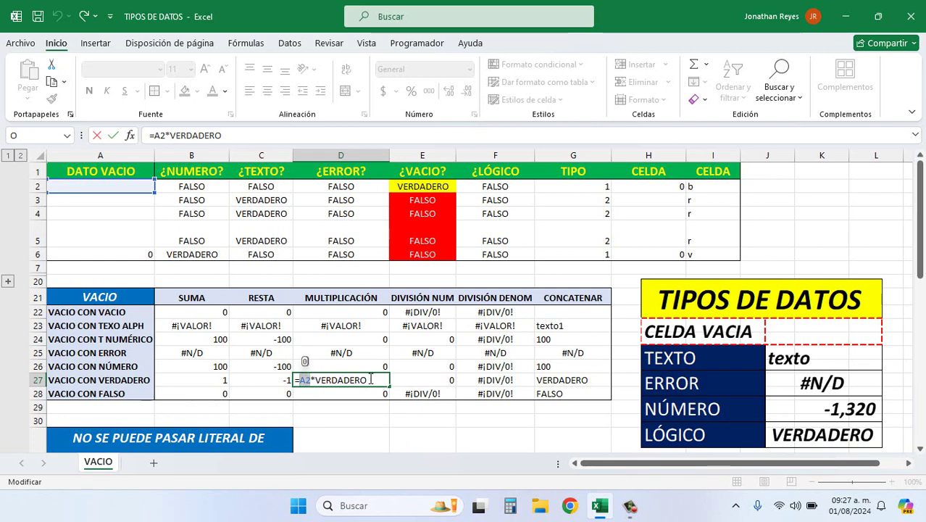
pyautogui.moveTo(368, 381); pyautogui.dragTo(317, 374)
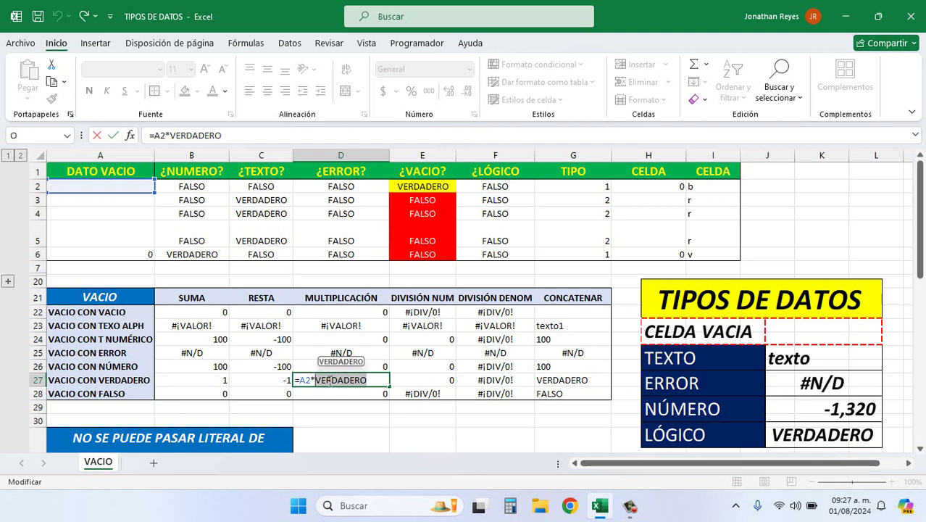
pyautogui.press('Return')
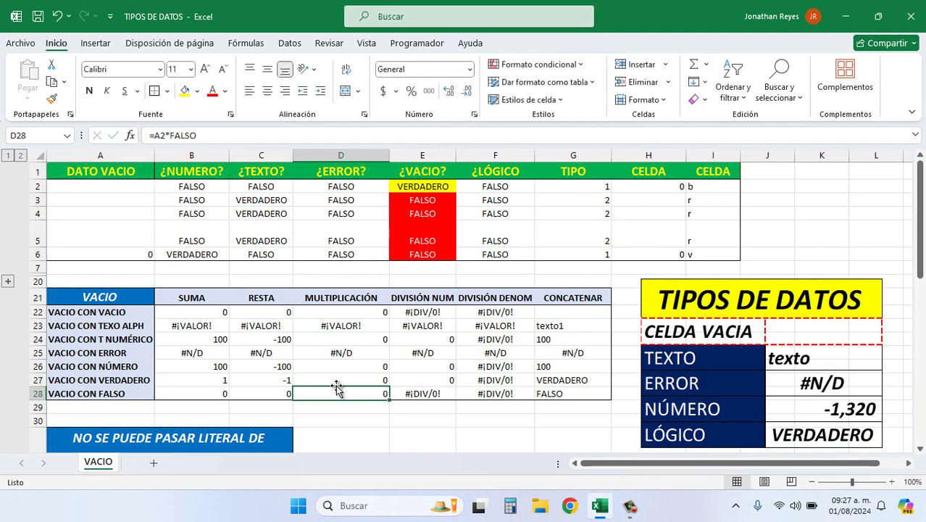
pyautogui.doubleClick(333, 392)
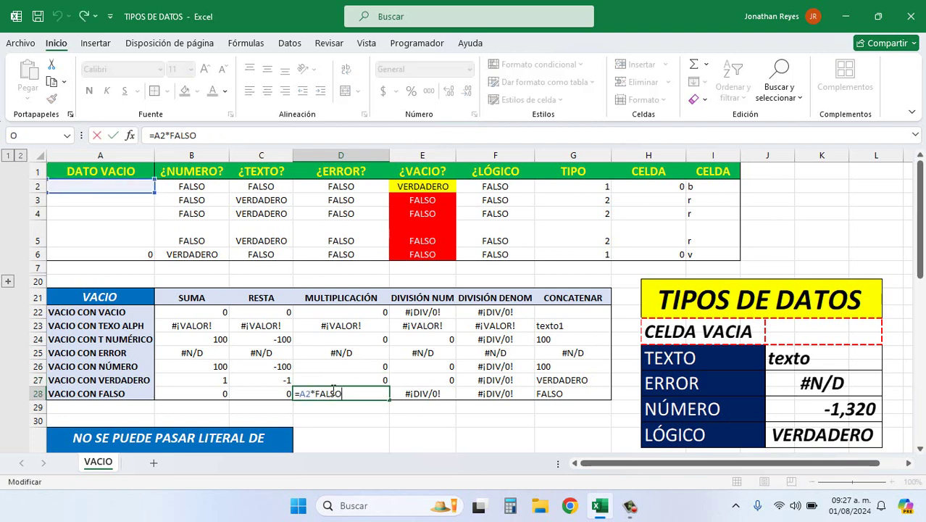
pyautogui.press('Return')
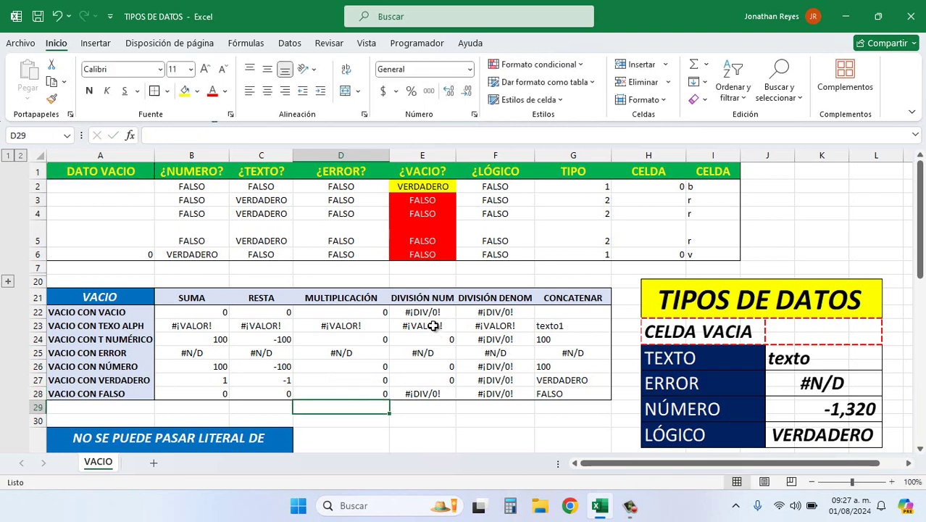
pyautogui.click(431, 311)
pyautogui.doubleClick(431, 312)
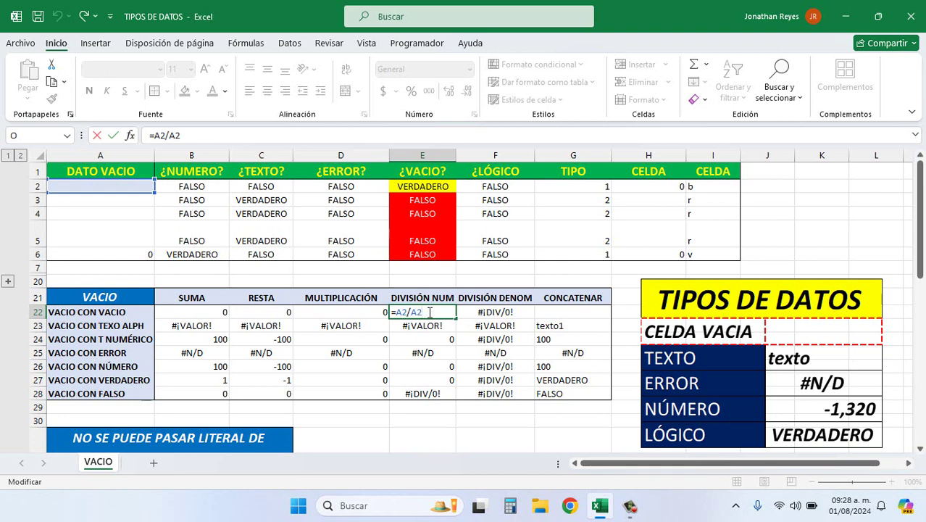
pyautogui.press('Return')
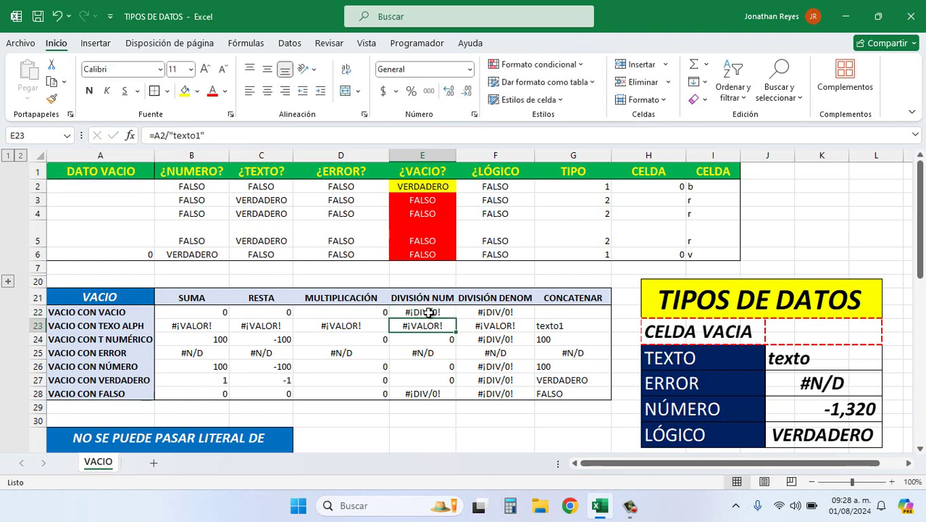
pyautogui.doubleClick(432, 324)
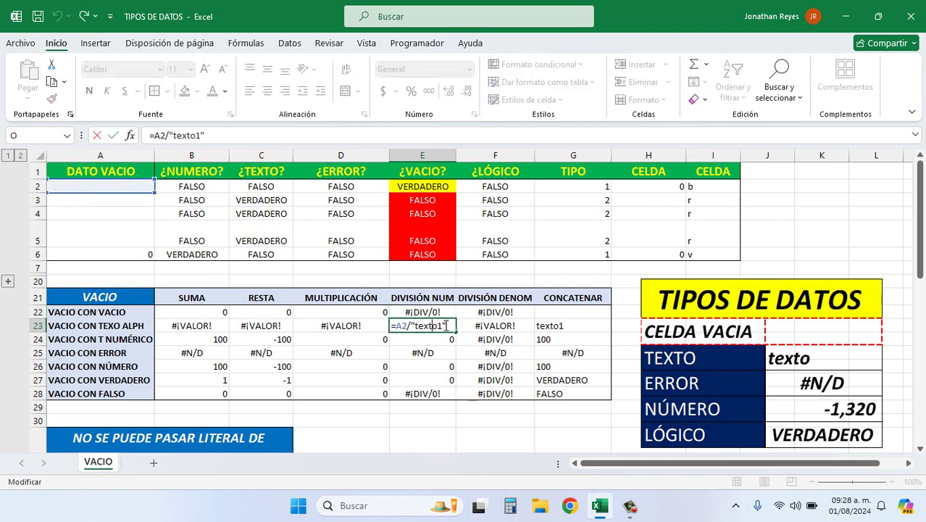
pyautogui.moveTo(448, 325); pyautogui.dragTo(410, 325)
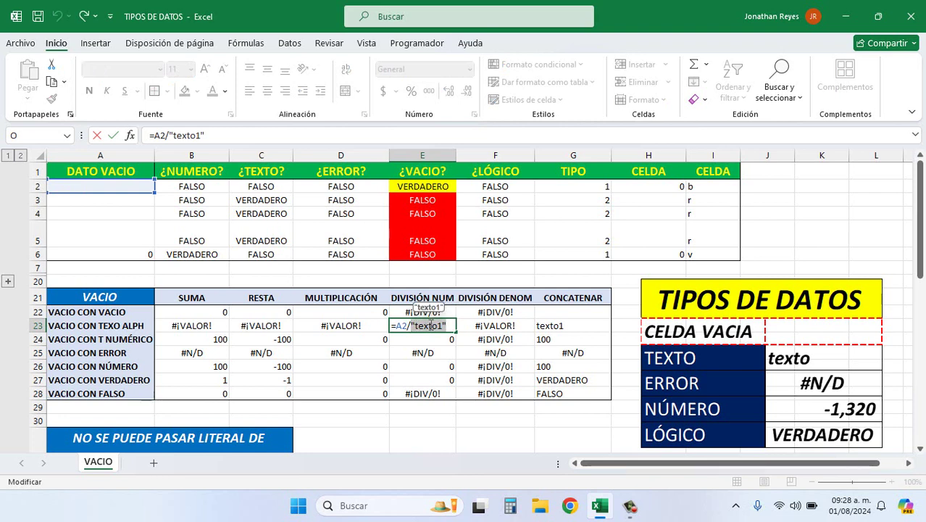
pyautogui.press('Return')
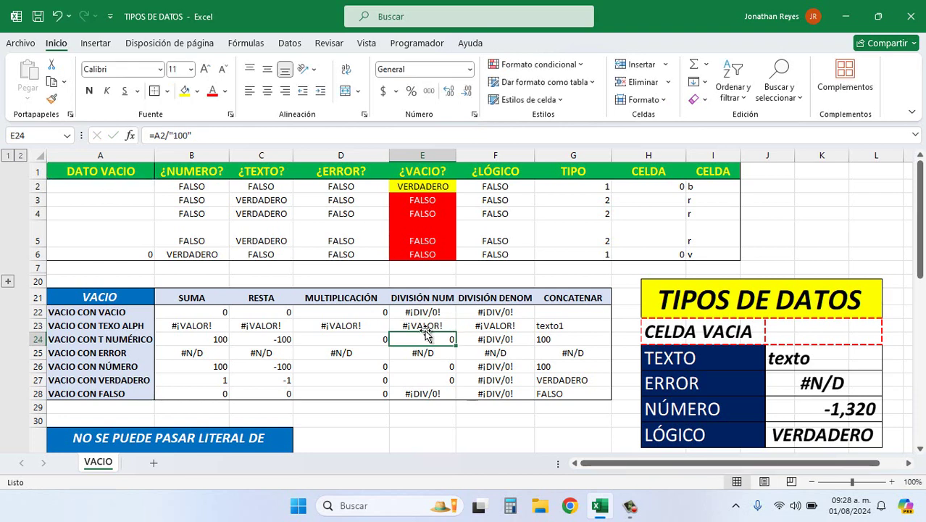
pyautogui.doubleClick(423, 339)
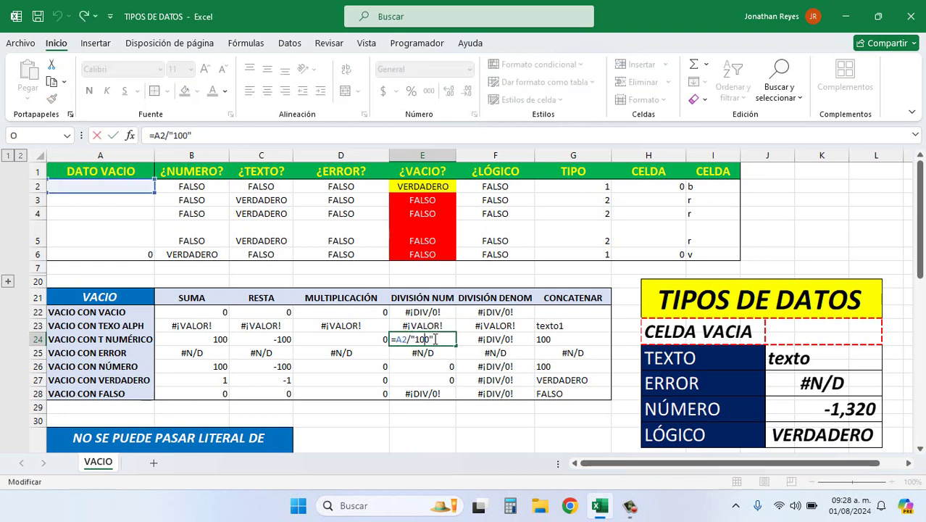
pyautogui.moveTo(431, 339); pyautogui.dragTo(411, 339)
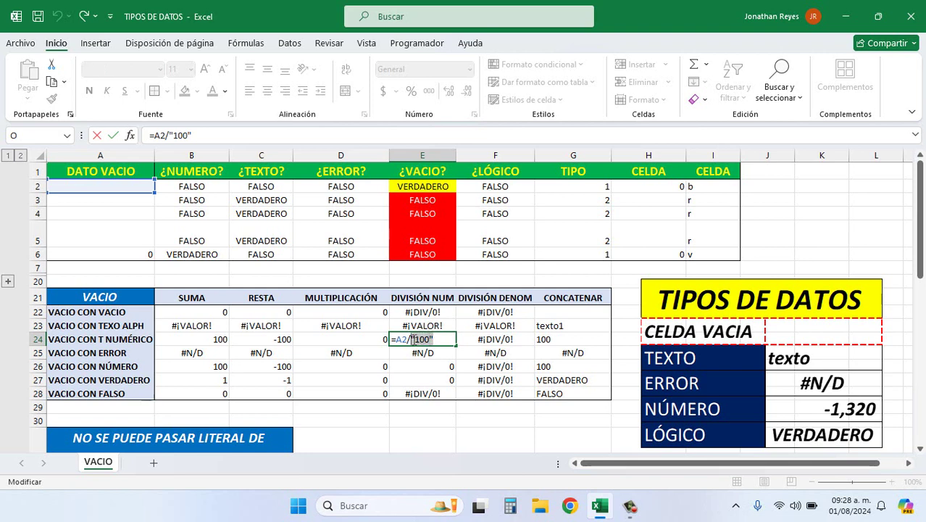
pyautogui.press('Return')
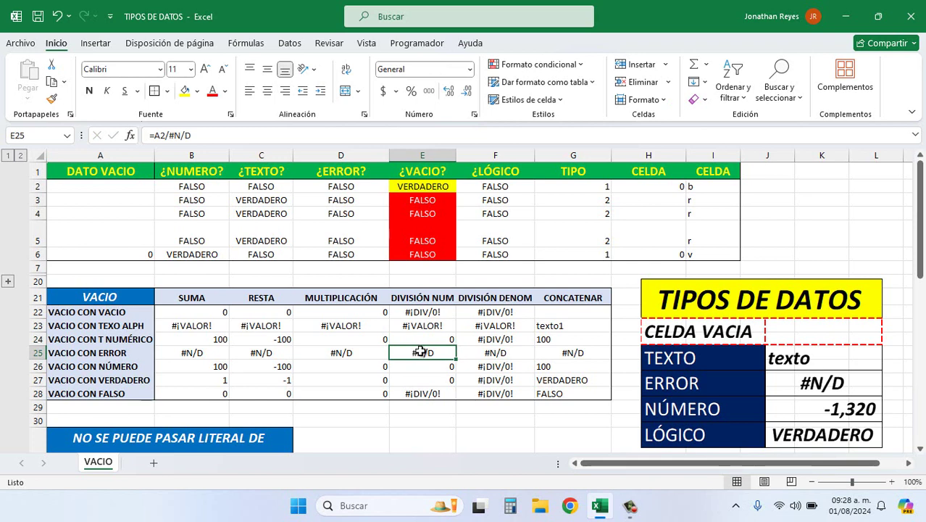
pyautogui.doubleClick(407, 352)
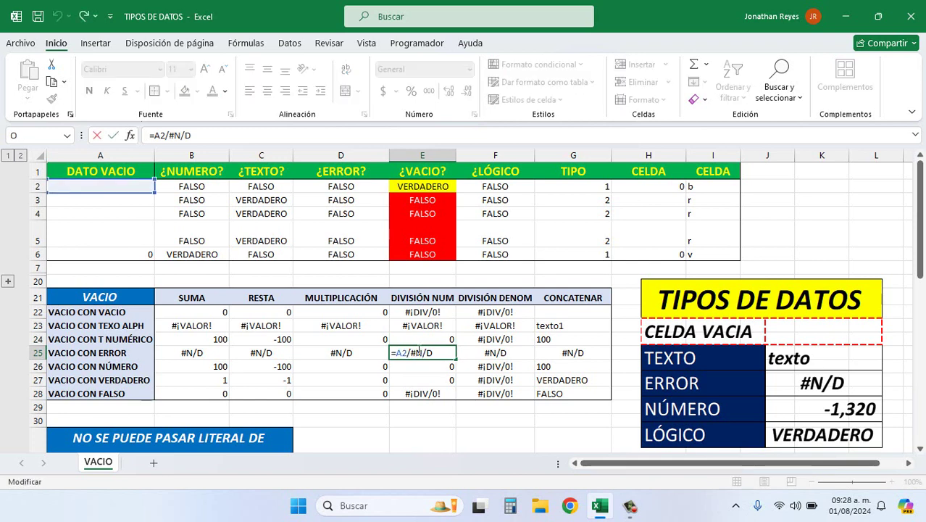
pyautogui.moveTo(435, 352); pyautogui.dragTo(413, 353)
pyautogui.moveTo(411, 352)
pyautogui.press('Return')
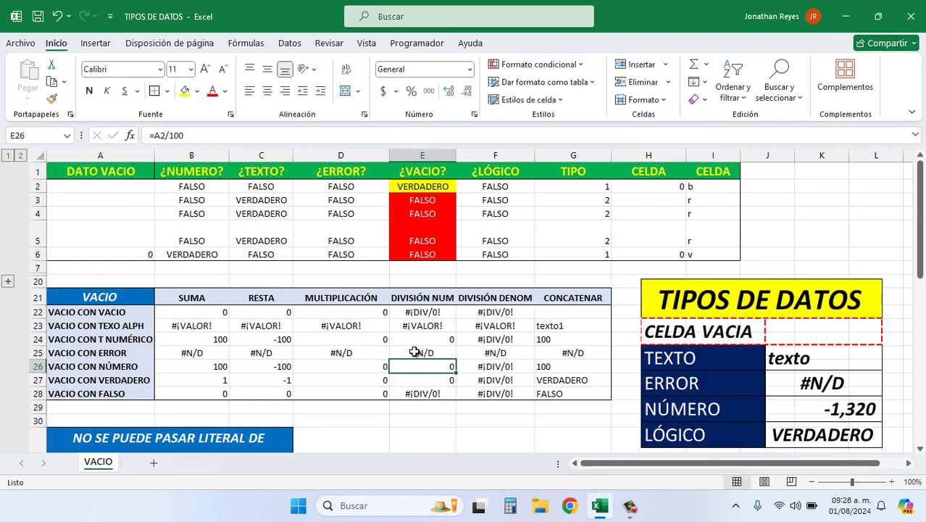
pyautogui.doubleClick(415, 366)
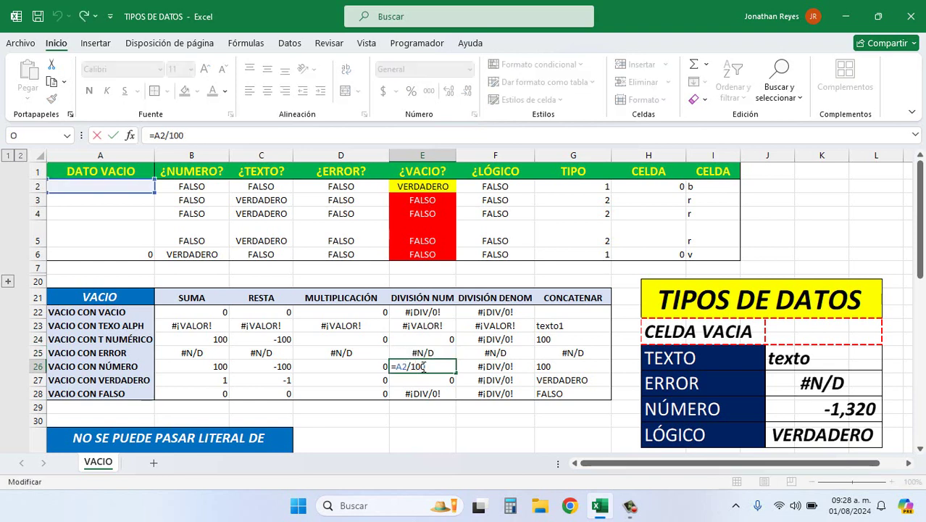
pyautogui.press('Return')
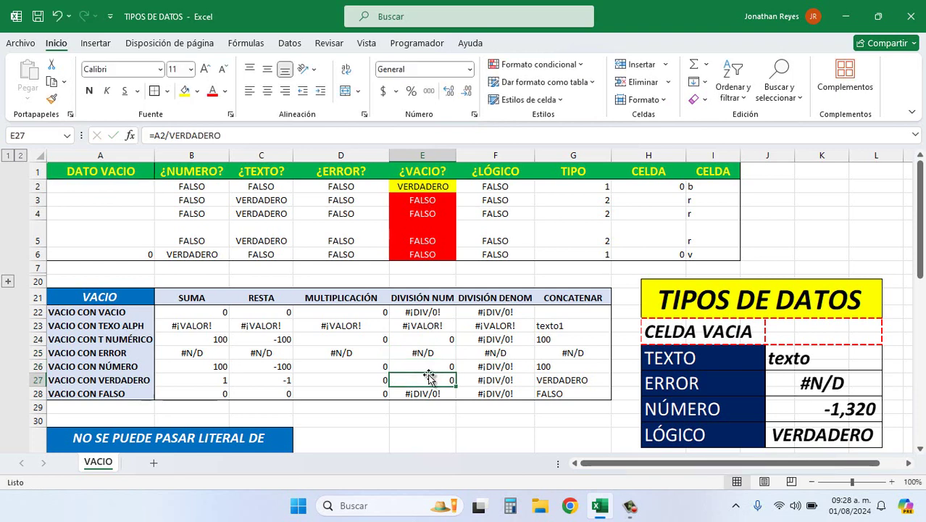
pyautogui.doubleClick(432, 380)
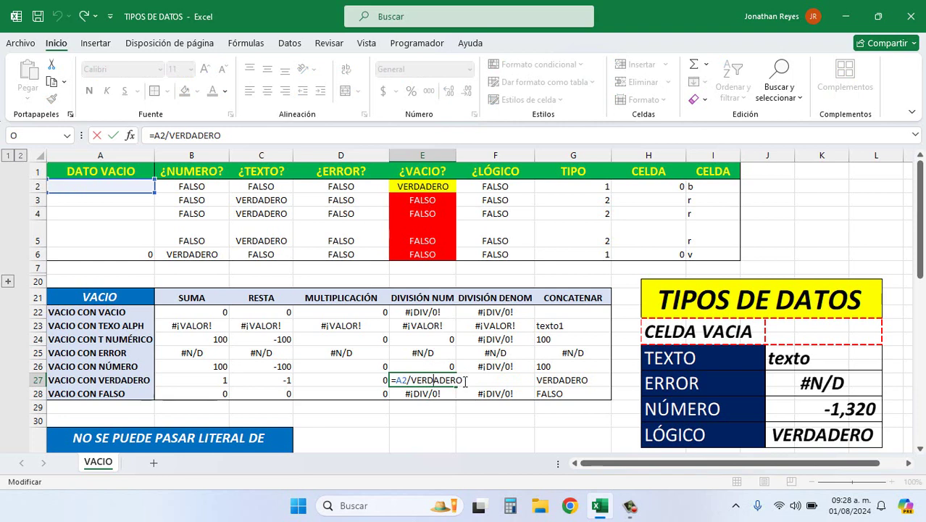
pyautogui.press('Return')
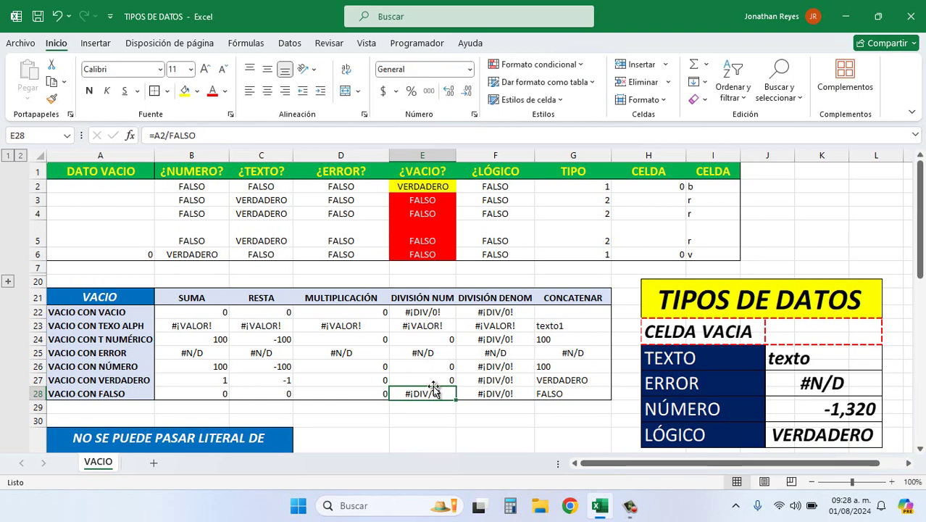
pyautogui.doubleClick(438, 394)
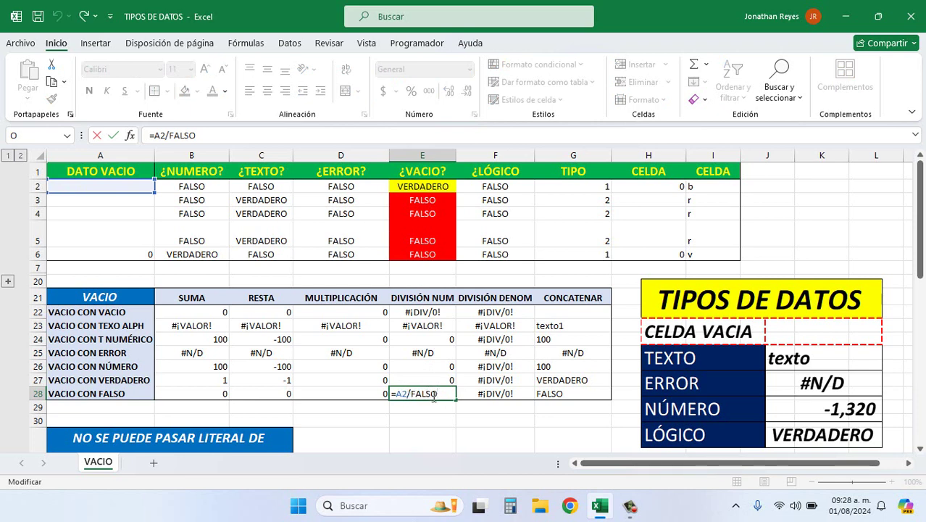
pyautogui.press('Left')
pyautogui.press('Return')
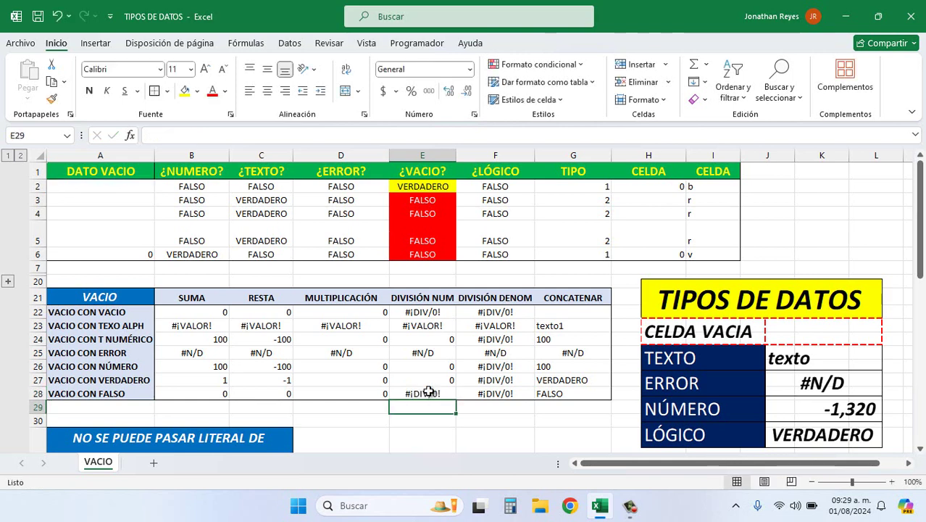
pyautogui.doubleClick(494, 312)
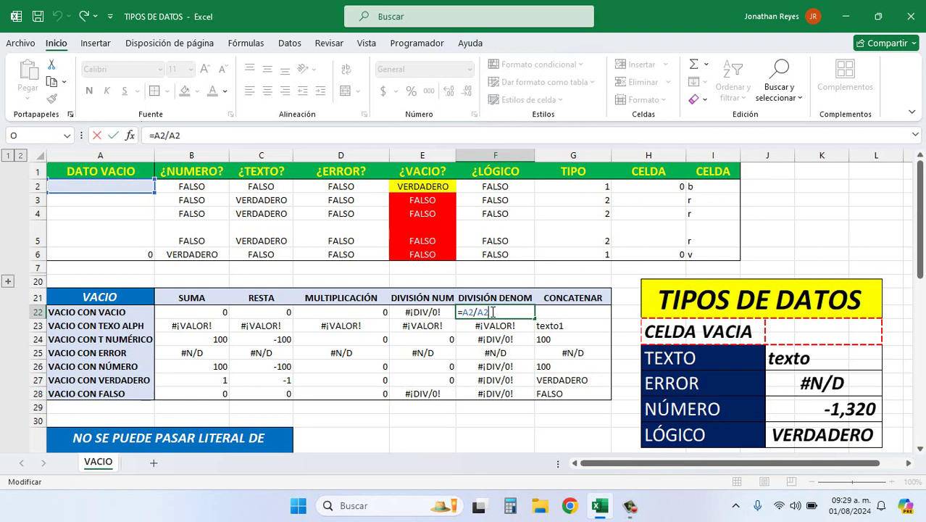
pyautogui.press('Return')
pyautogui.doubleClick(496, 322)
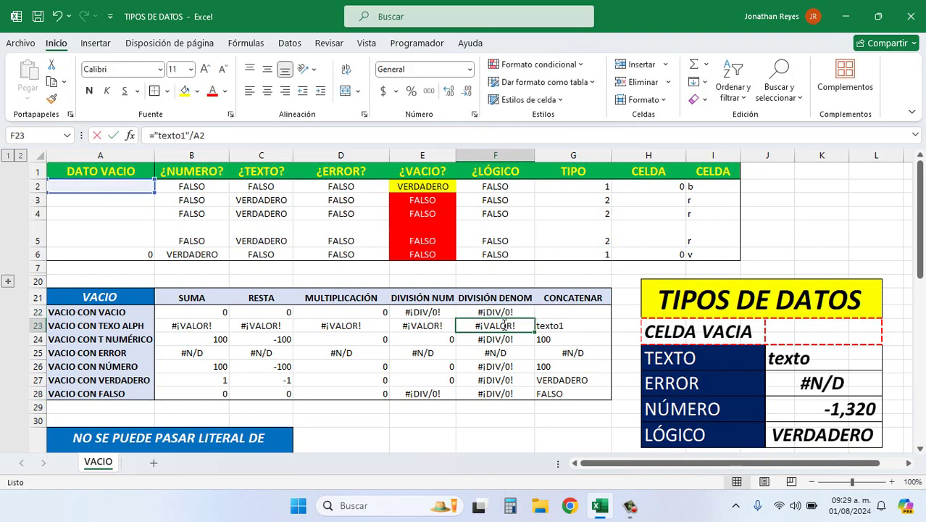
pyautogui.moveTo(463, 325); pyautogui.dragTo(496, 325)
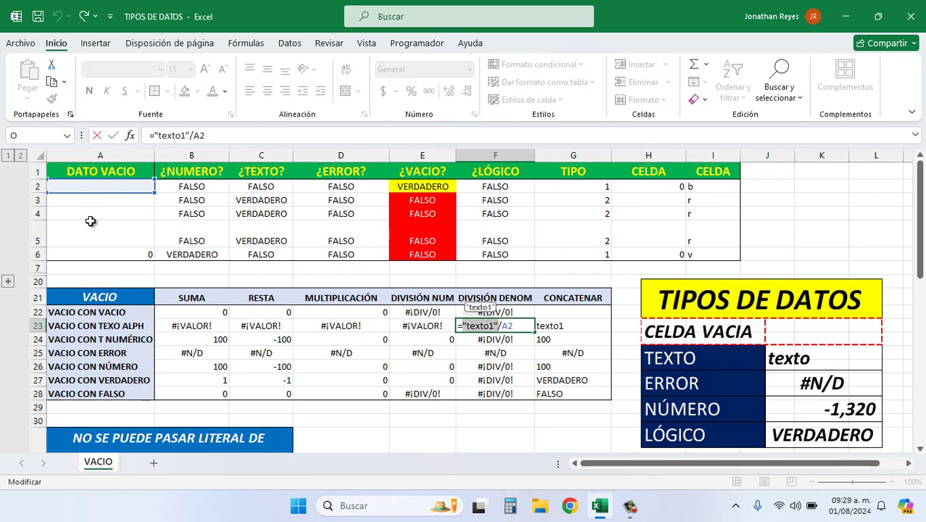
pyautogui.click(498, 327)
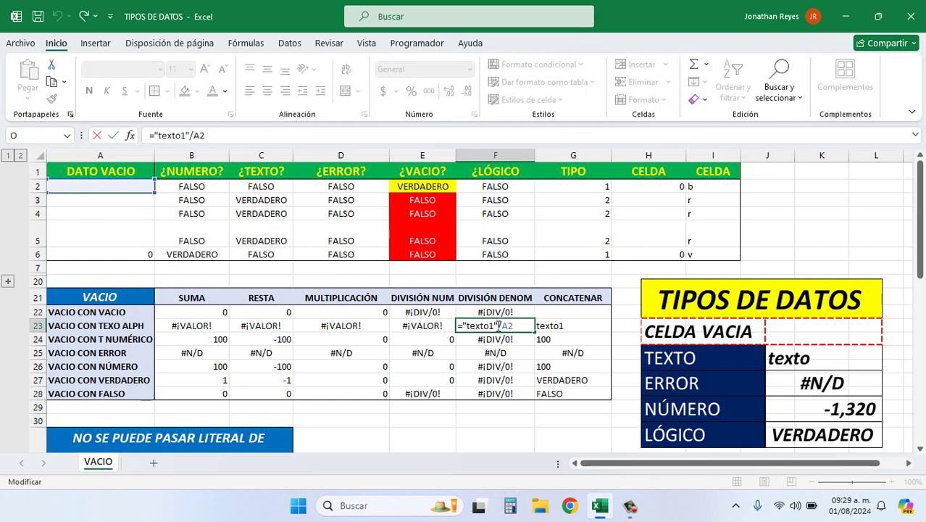
pyautogui.moveTo(495, 325); pyautogui.dragTo(464, 325)
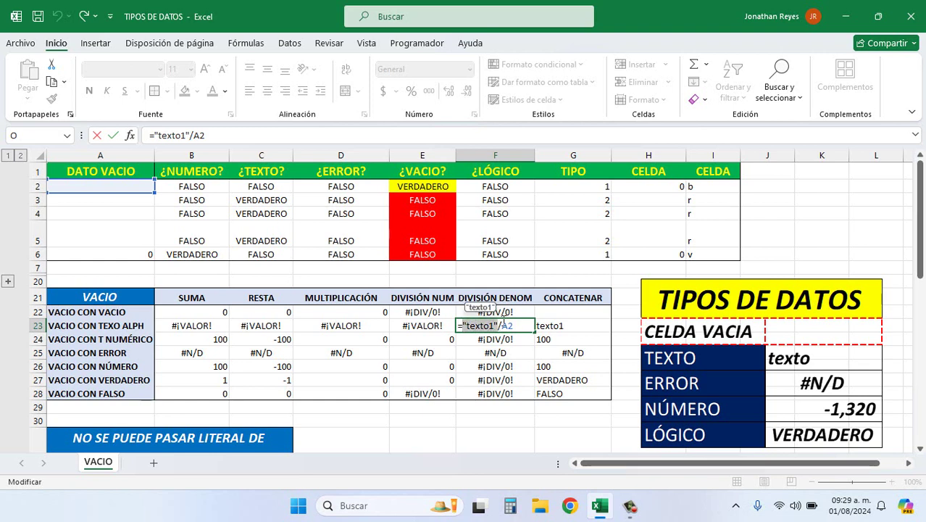
pyautogui.press('Return')
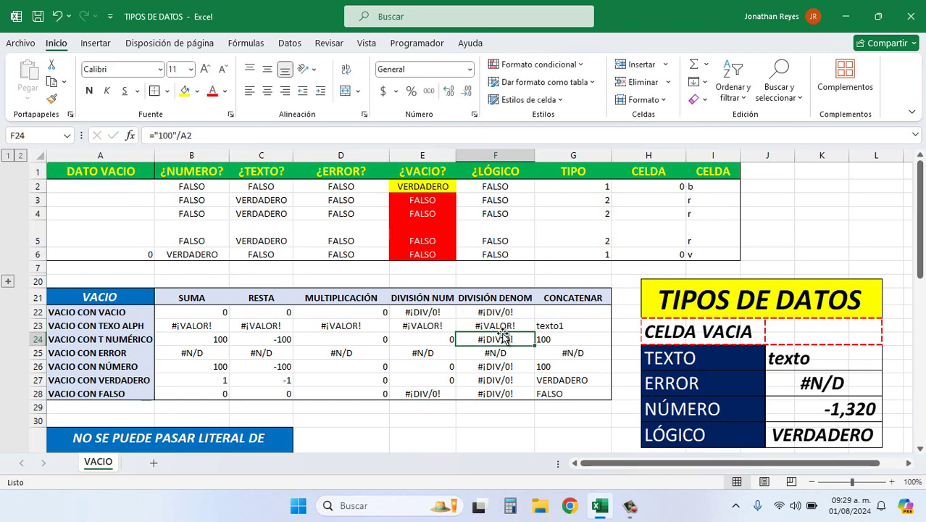
pyautogui.doubleClick(503, 338)
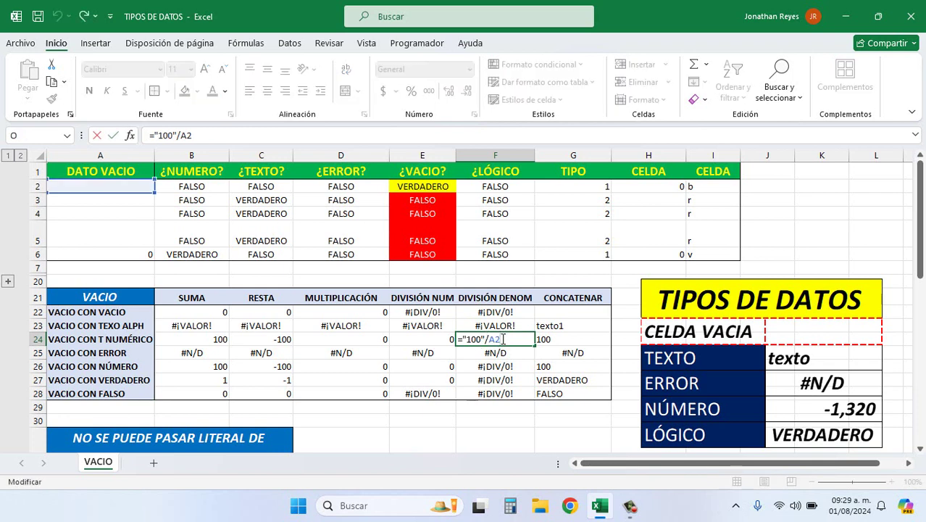
pyautogui.press('Return')
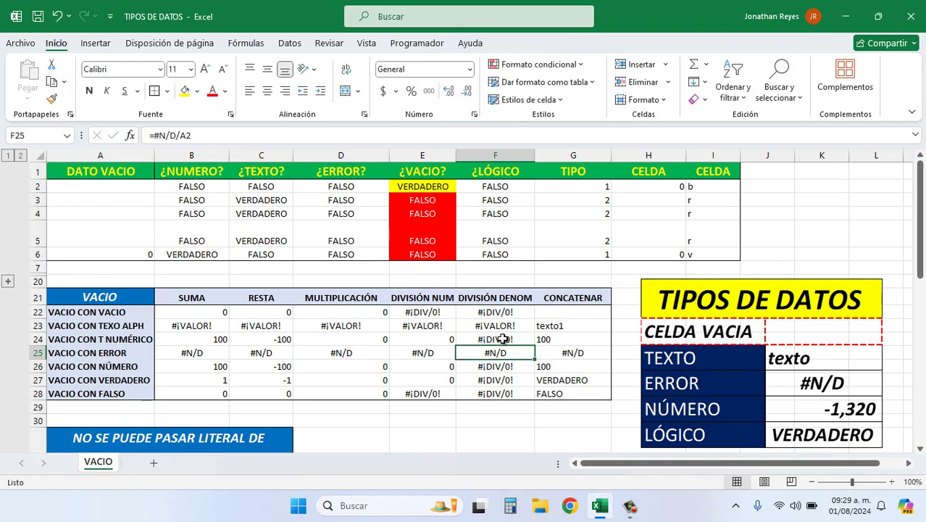
pyautogui.hotkey('ctrl', 'Up')
pyautogui.doubleClick(505, 352)
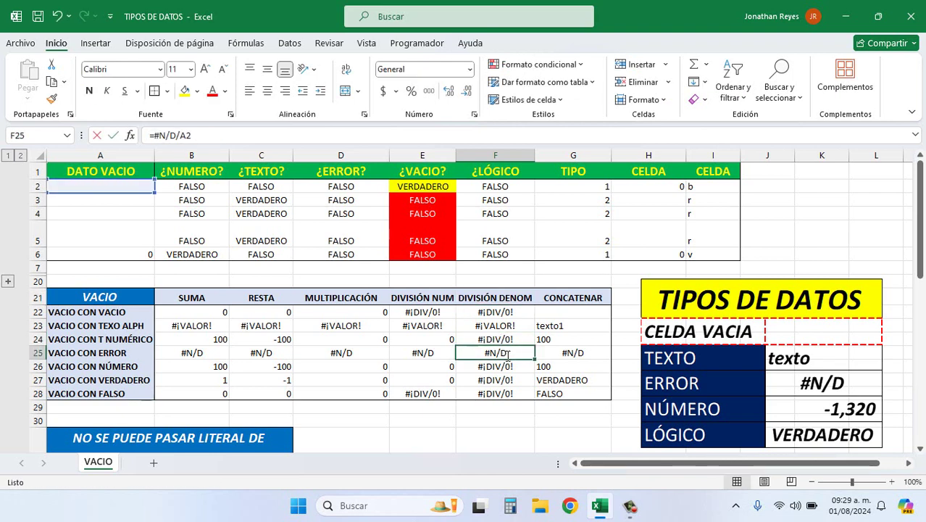
pyautogui.moveTo(484, 352); pyautogui.dragTo(462, 351)
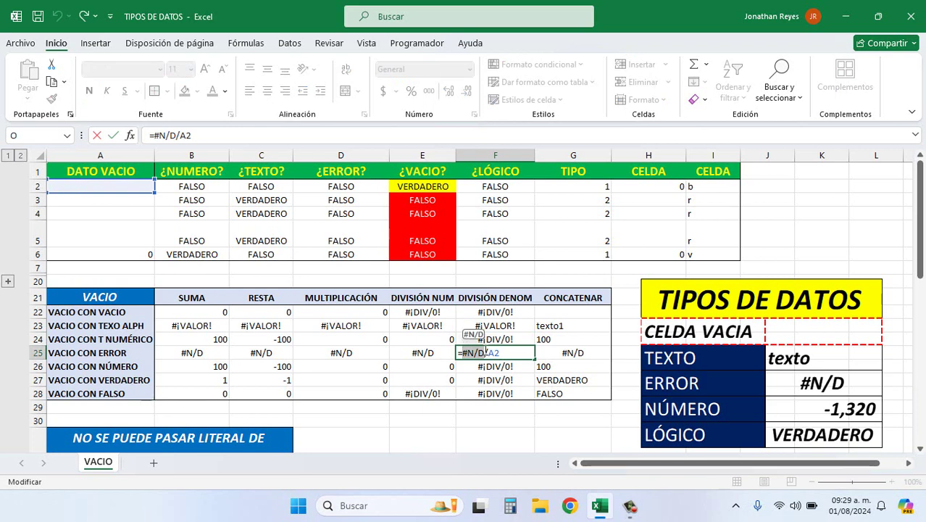
pyautogui.press('Escape')
pyautogui.doubleClick(484, 366)
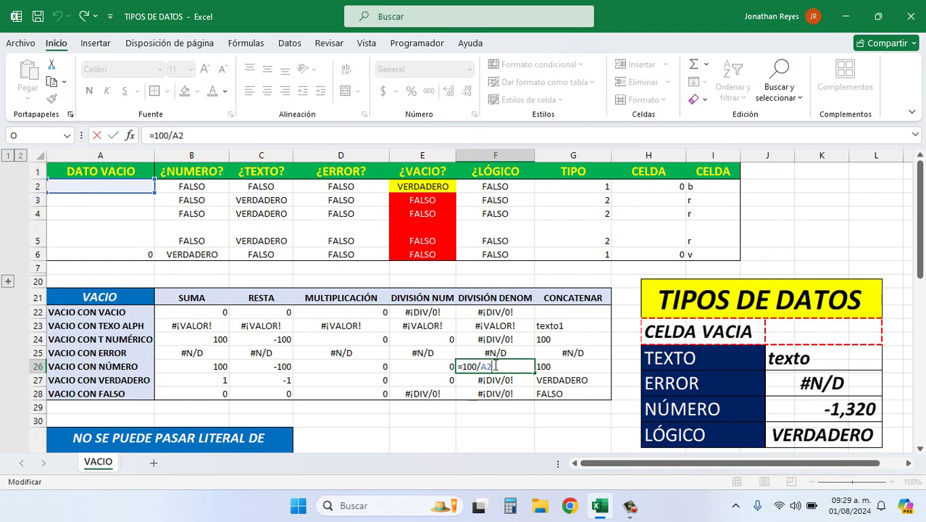
pyautogui.click(503, 378)
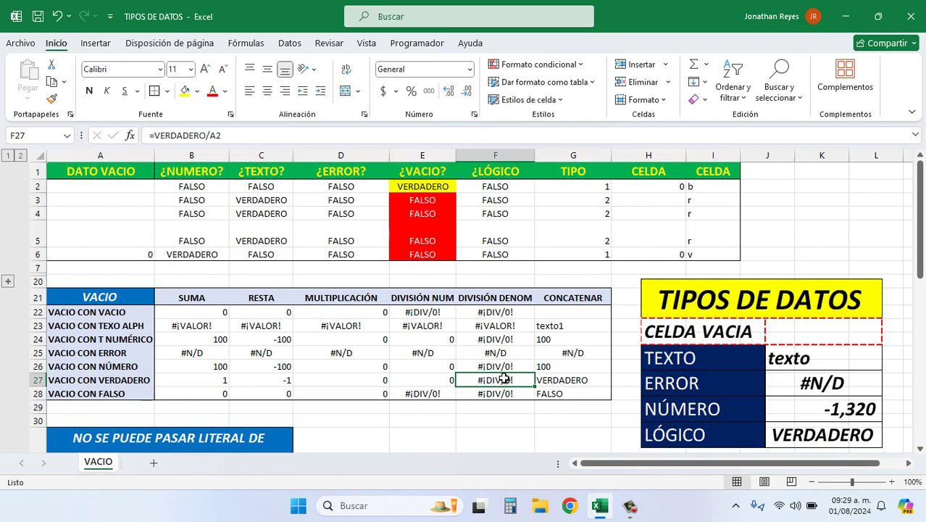
pyautogui.doubleClick(504, 378)
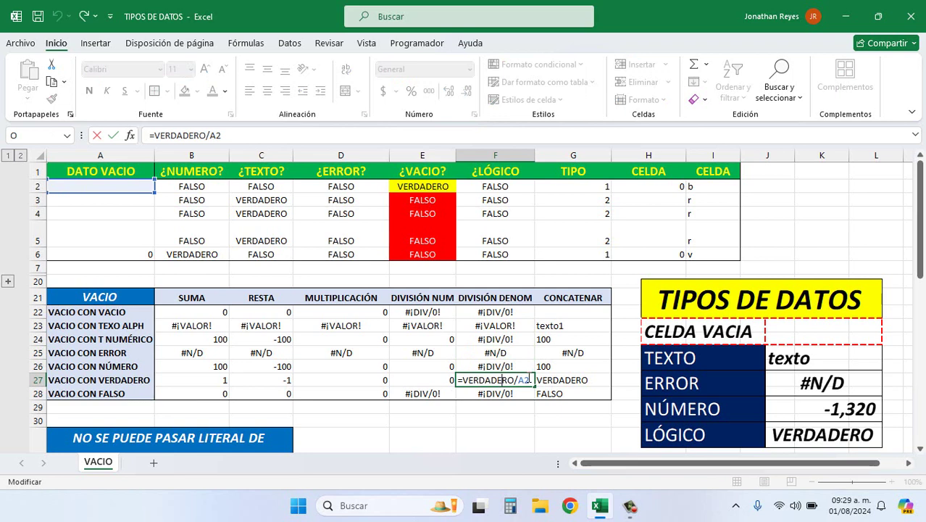
pyautogui.press('Return')
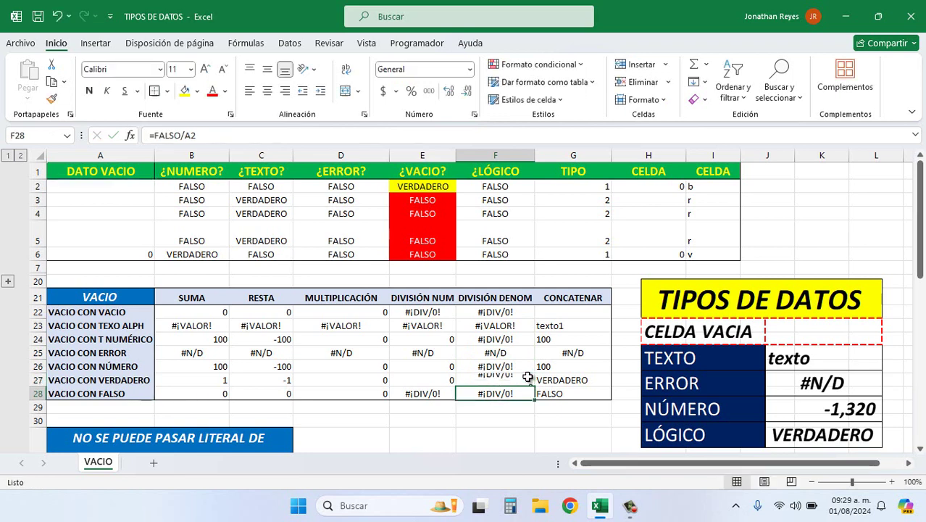
pyautogui.doubleClick(504, 393)
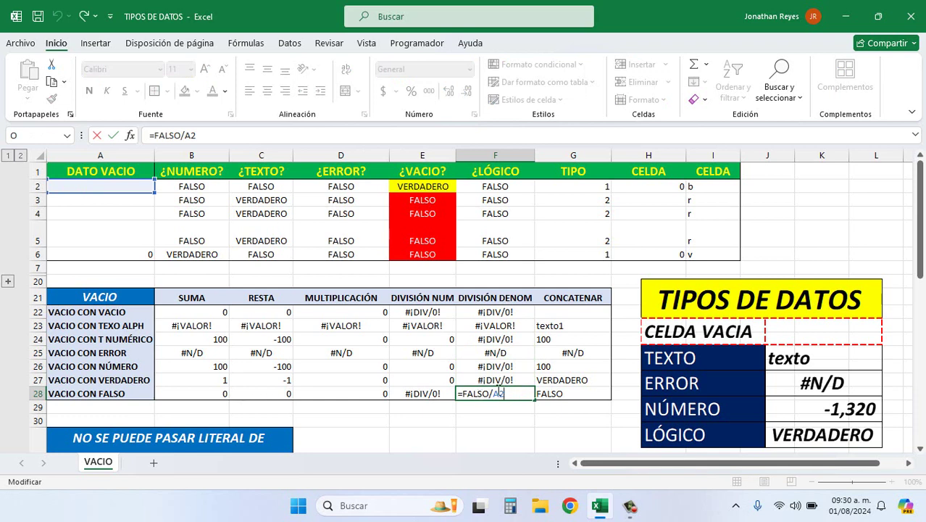
pyautogui.click(508, 392)
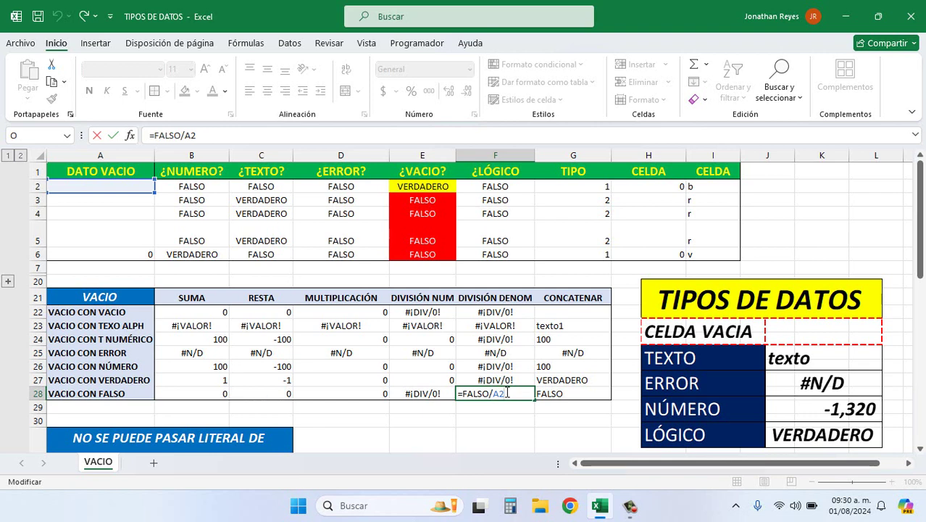
pyautogui.press('Return')
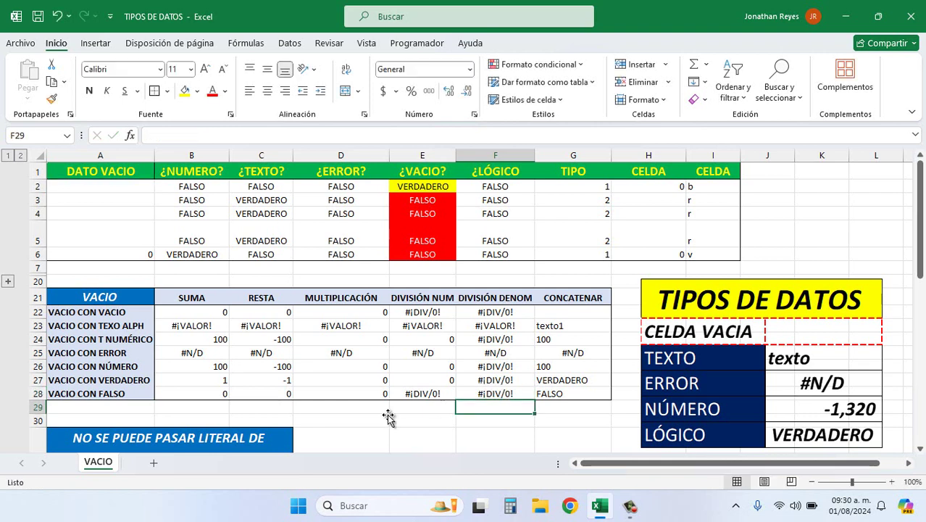
pyautogui.moveTo(210, 297)
pyautogui.mouseDown()
pyautogui.moveTo(319, 327)
pyautogui.moveTo(473, 392)
pyautogui.mouseUp()
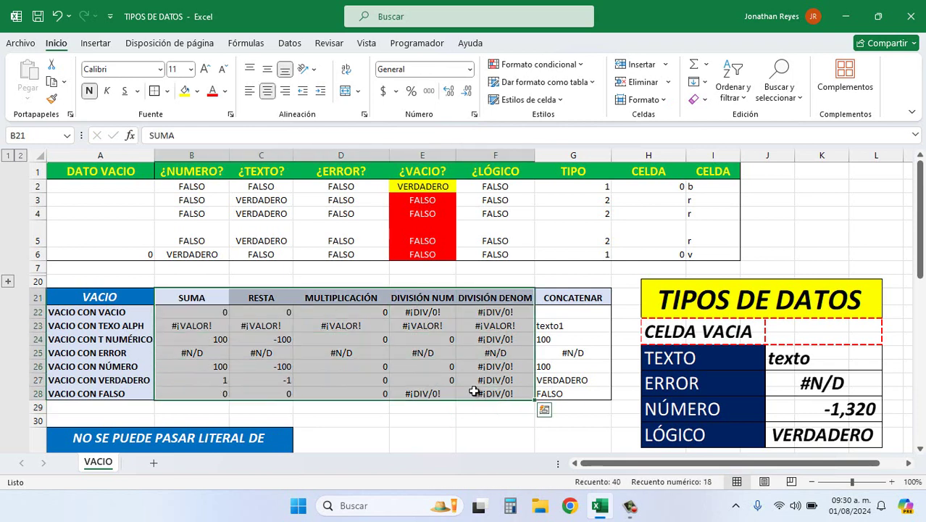
pyautogui.doubleClick(442, 327)
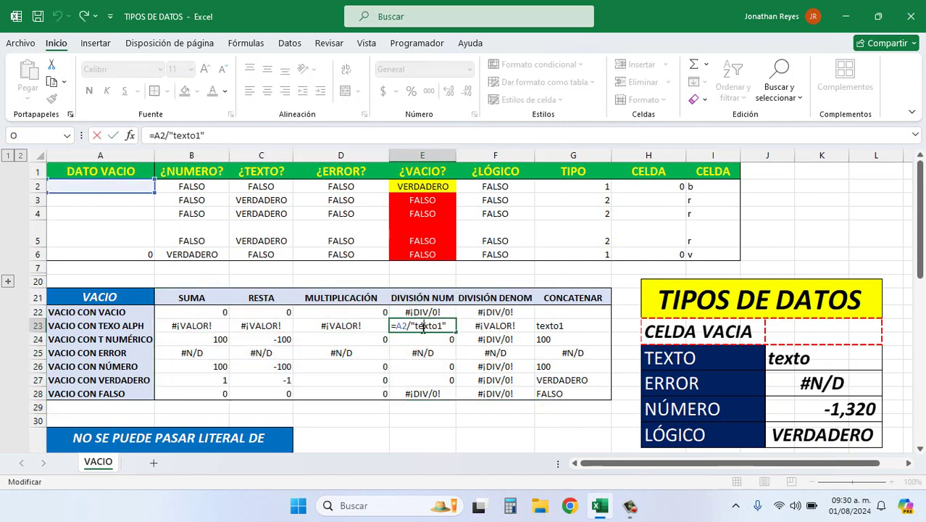
pyautogui.press('Escape')
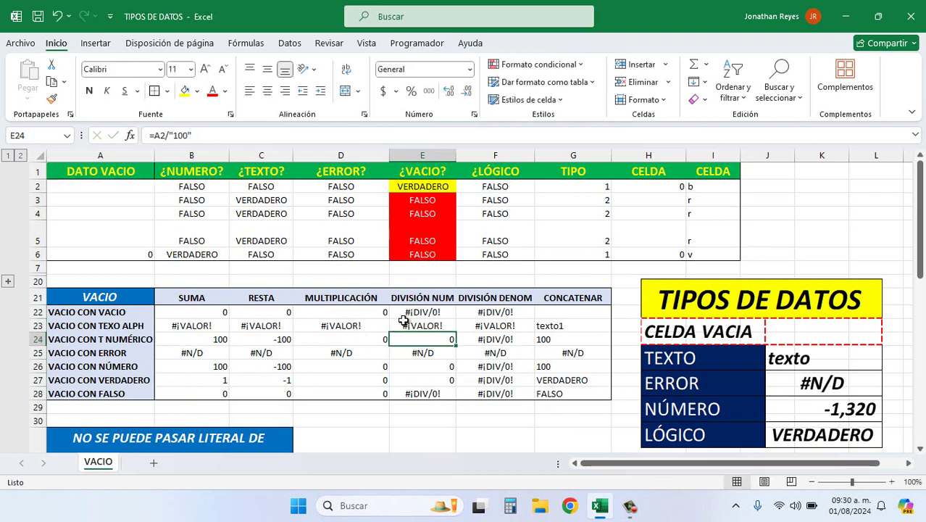
pyautogui.click(425, 311)
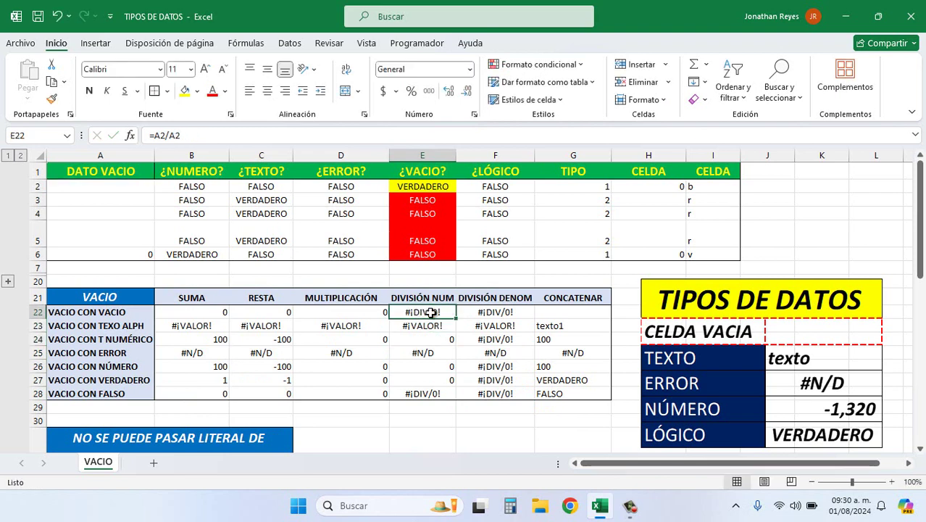
pyautogui.doubleClick(425, 312)
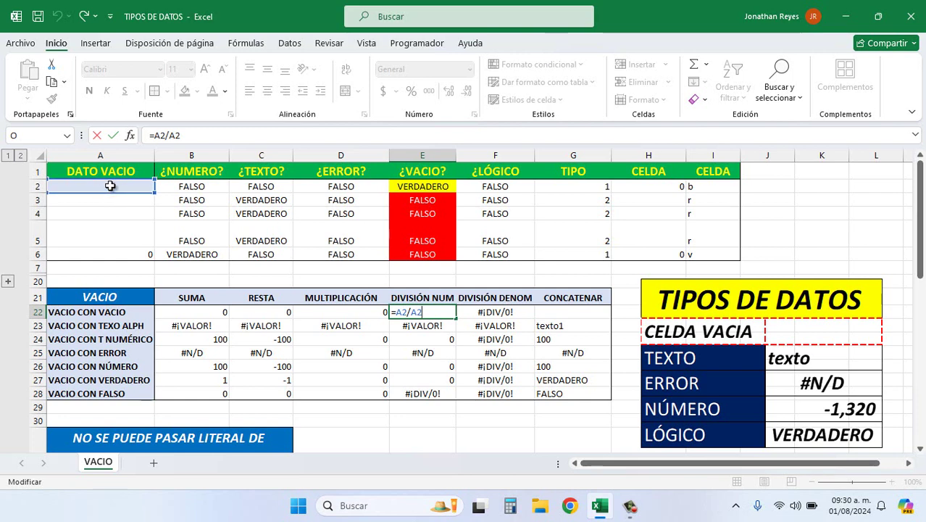
pyautogui.doubleClick(499, 312)
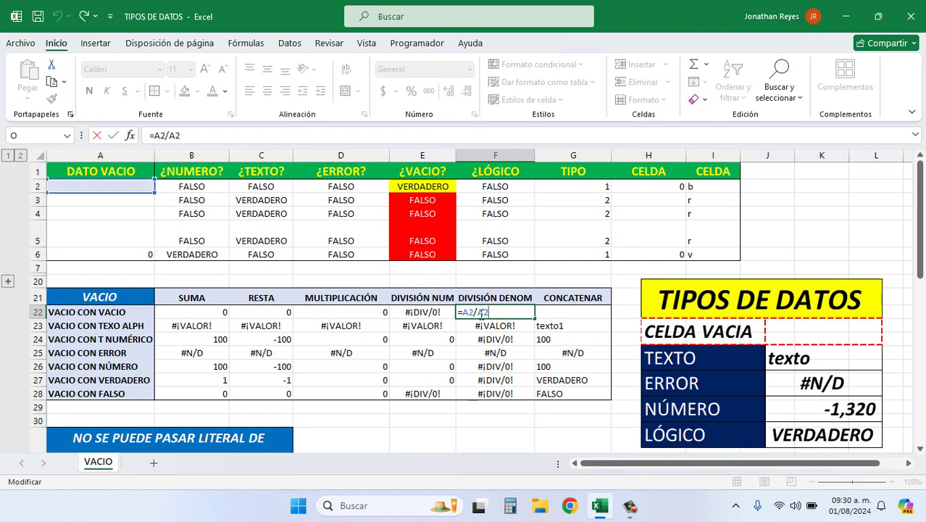
pyautogui.press('Return')
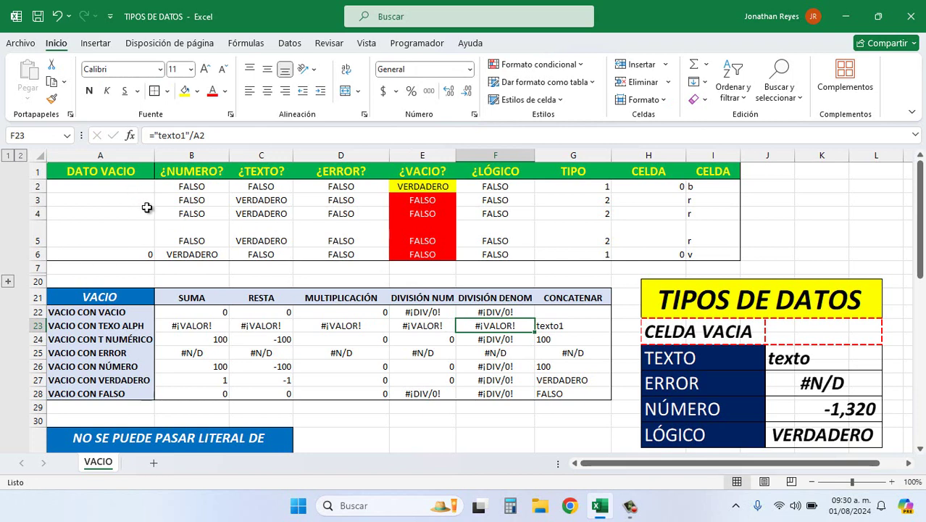
pyautogui.moveTo(190, 312)
pyautogui.mouseDown()
pyautogui.moveTo(350, 323)
pyautogui.moveTo(495, 394)
pyautogui.mouseUp()
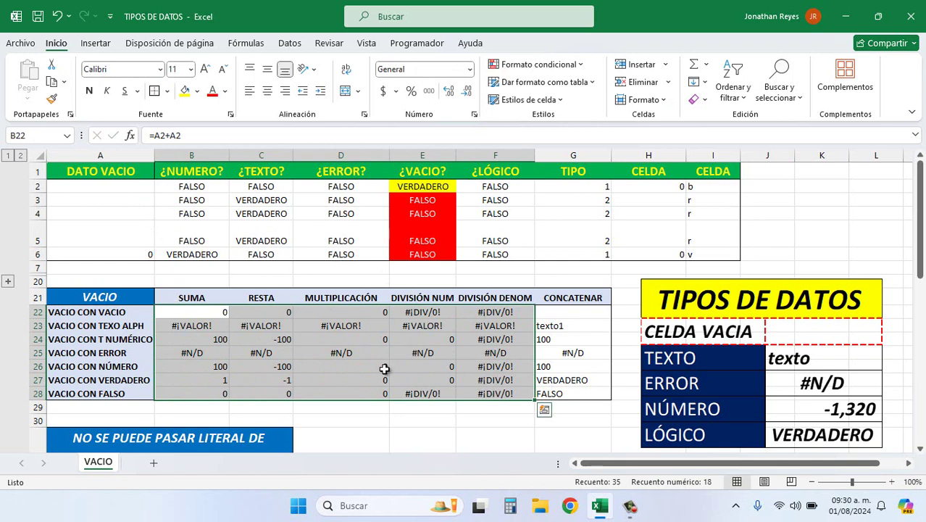
pyautogui.click(301, 337)
pyautogui.click(215, 315)
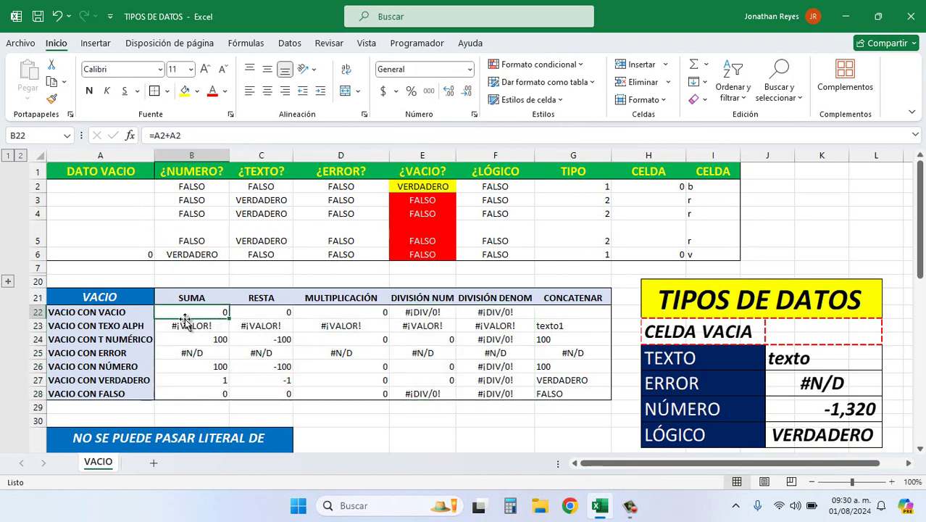
pyautogui.click(226, 326)
pyautogui.click(233, 327)
pyautogui.click(206, 311)
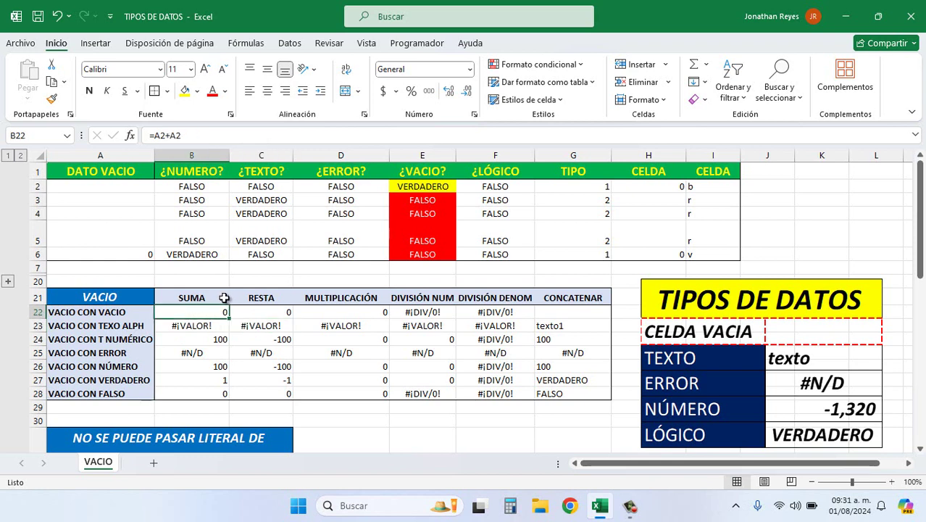
pyautogui.click(243, 312)
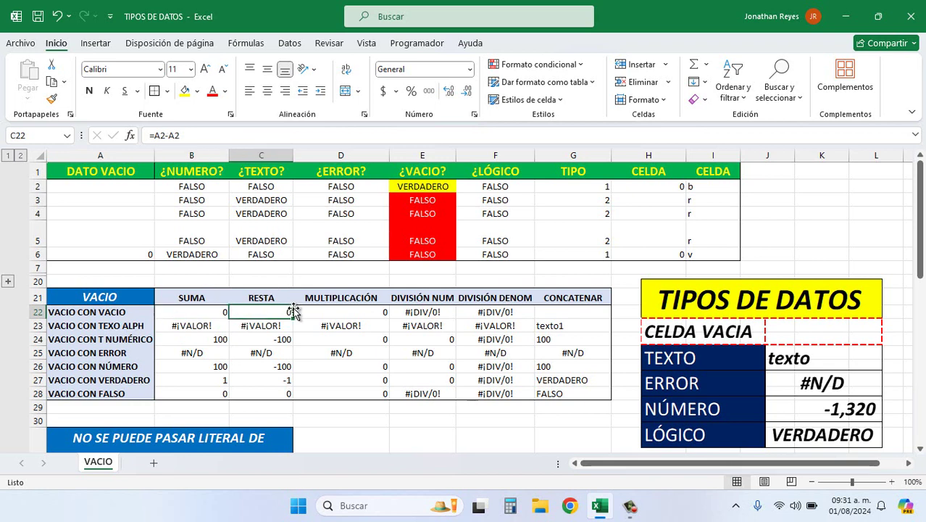
pyautogui.click(267, 91)
pyautogui.click(267, 91)
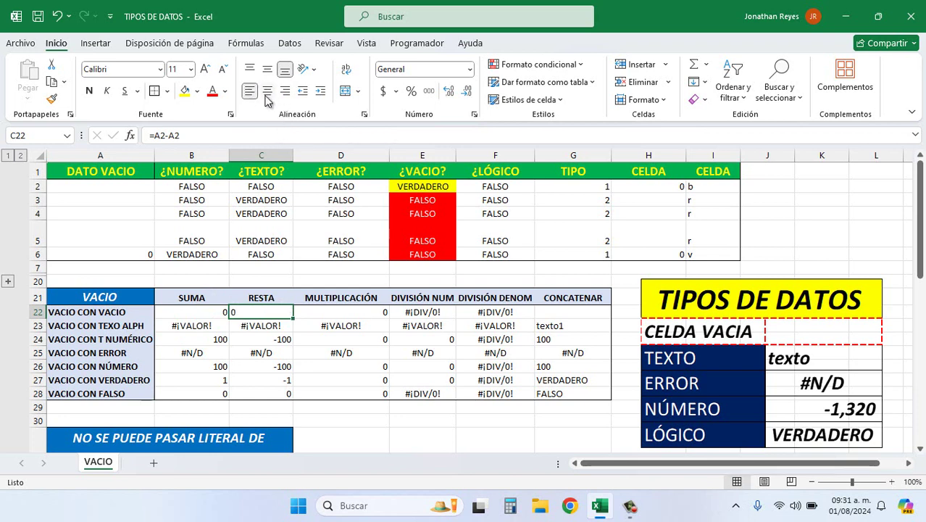
pyautogui.click(267, 90)
pyautogui.click(285, 90)
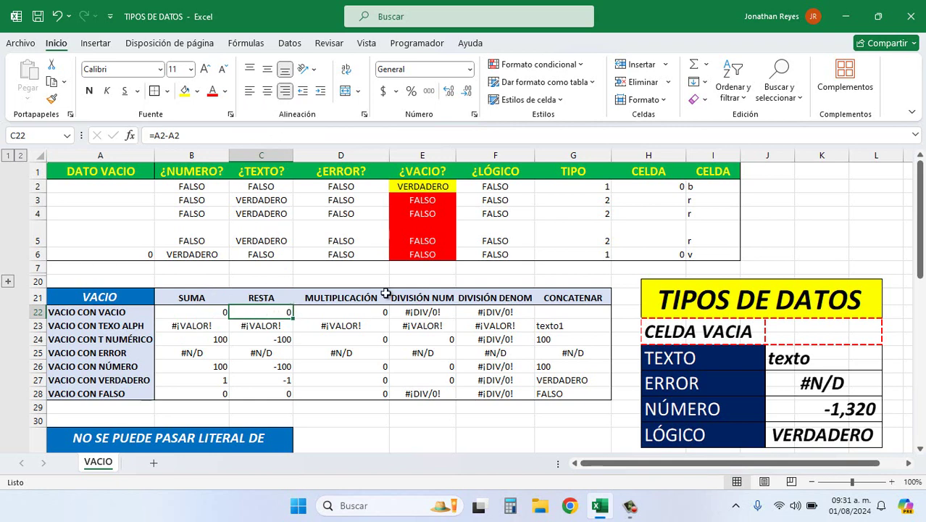
pyautogui.click(573, 298)
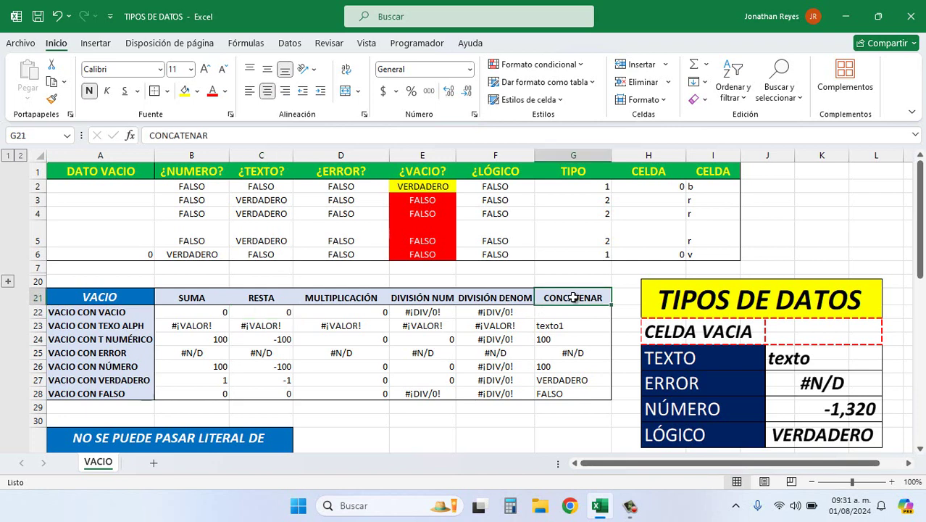
pyautogui.click(78, 325)
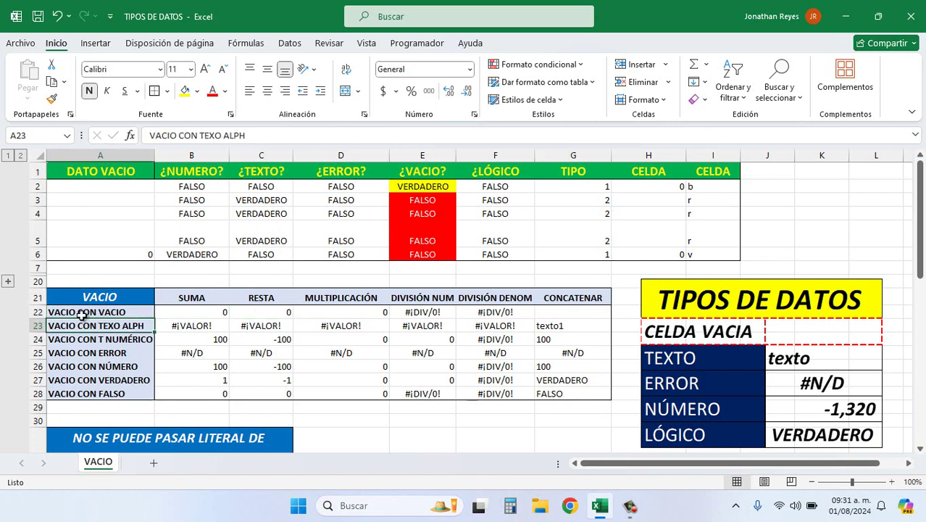
pyautogui.click(80, 313)
pyautogui.doubleClick(563, 312)
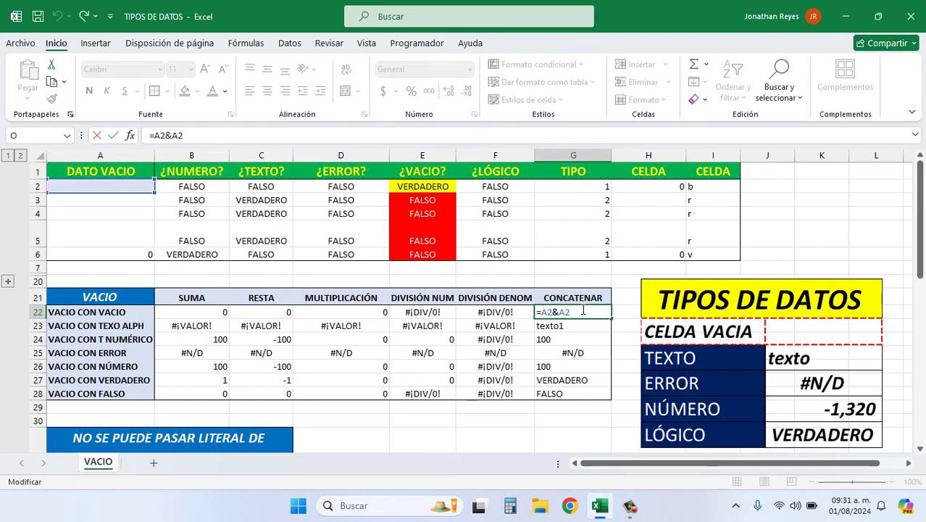
pyautogui.click(555, 311)
pyautogui.doubleClick(548, 311)
pyautogui.doubleClick(566, 311)
pyautogui.press('Return')
pyautogui.click(578, 308)
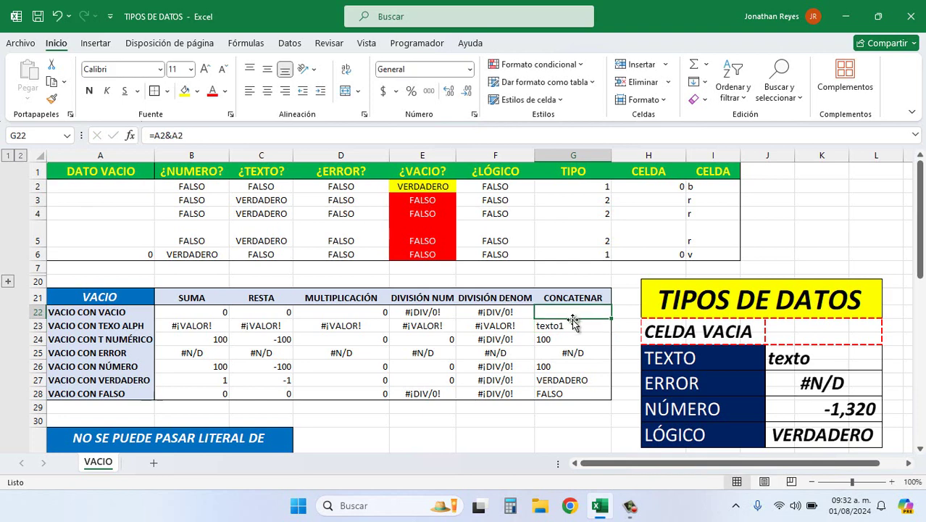
pyautogui.click(572, 324)
pyautogui.doubleClick(554, 325)
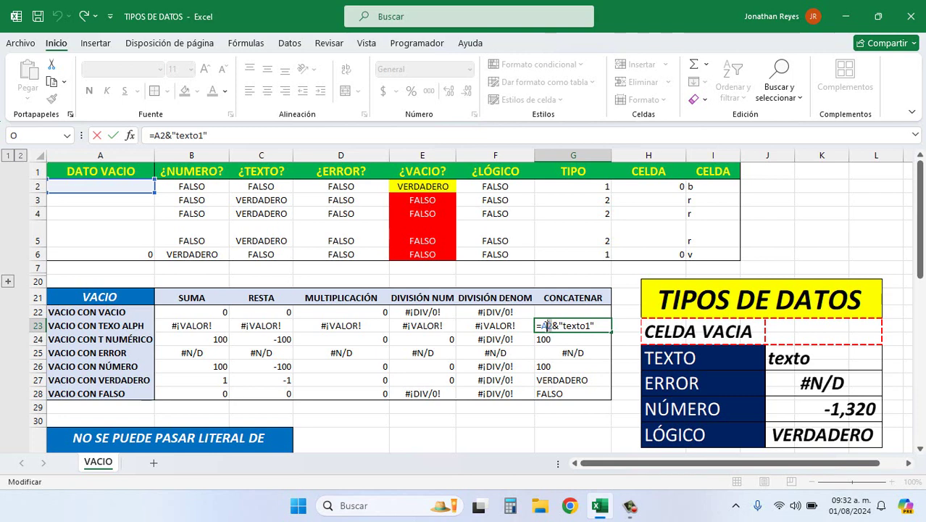
pyautogui.click(584, 326)
pyautogui.press('Return')
pyautogui.click(586, 325)
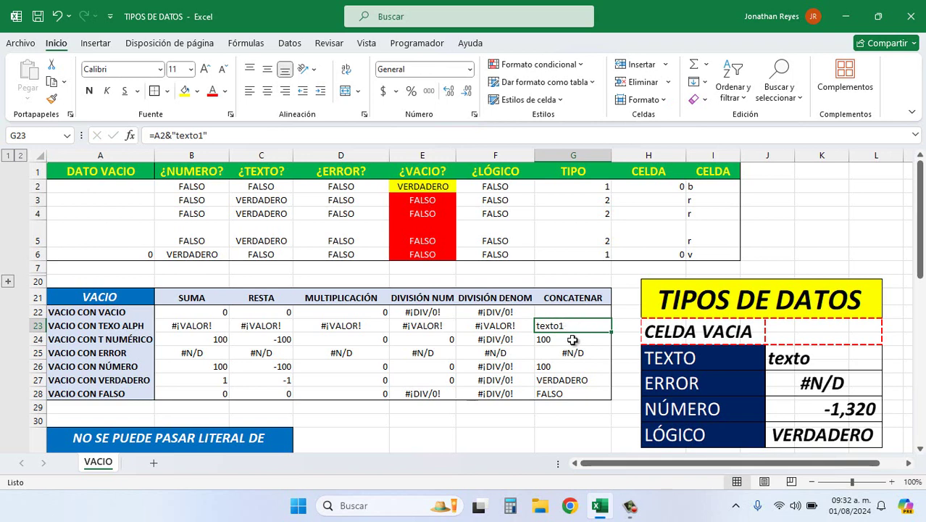
pyautogui.click(573, 340)
pyautogui.doubleClick(572, 340)
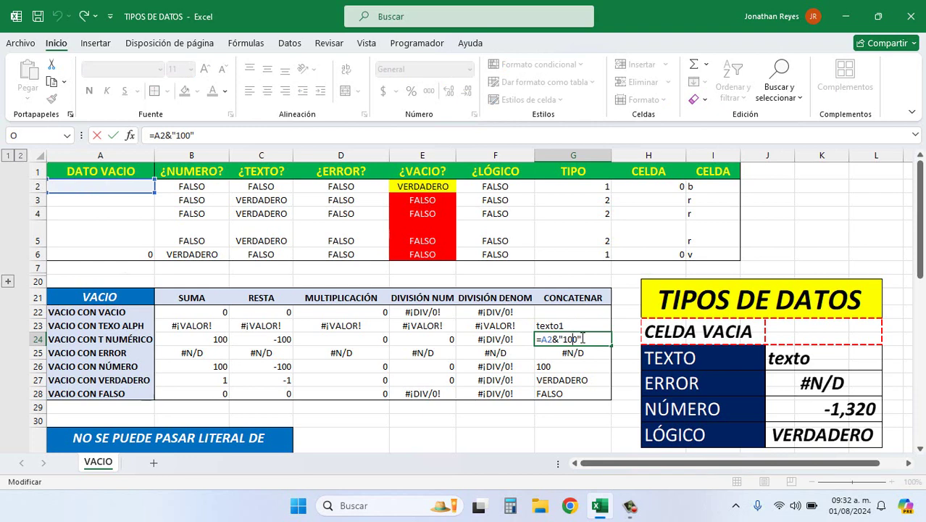
pyautogui.press('Return')
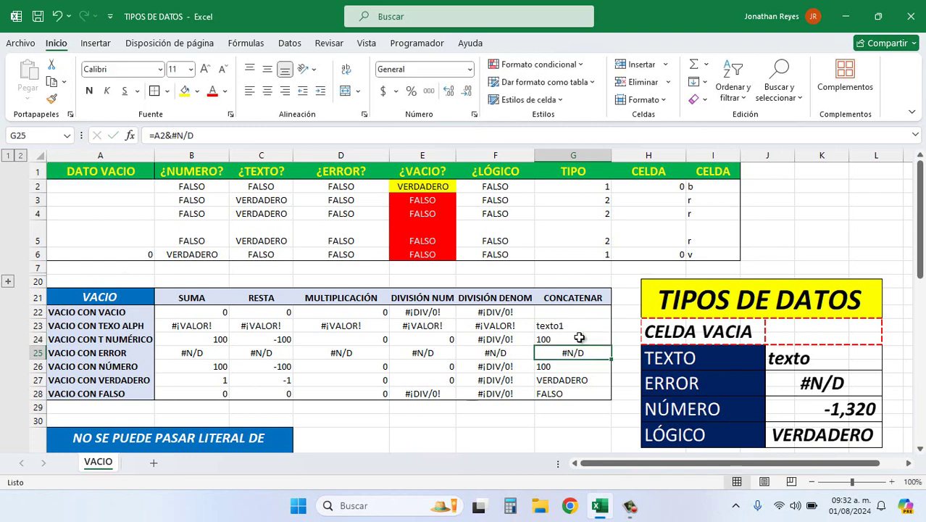
pyautogui.doubleClick(579, 353)
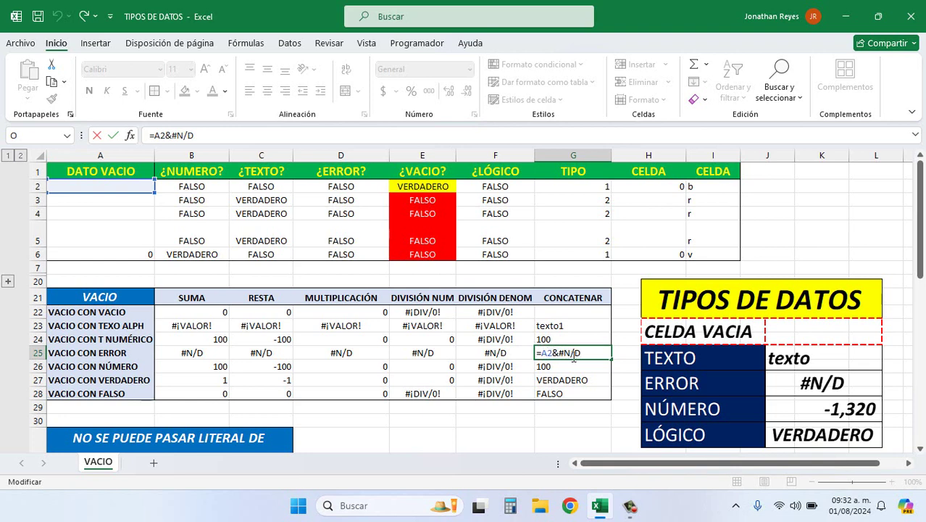
pyautogui.press('Return')
pyautogui.click(568, 351)
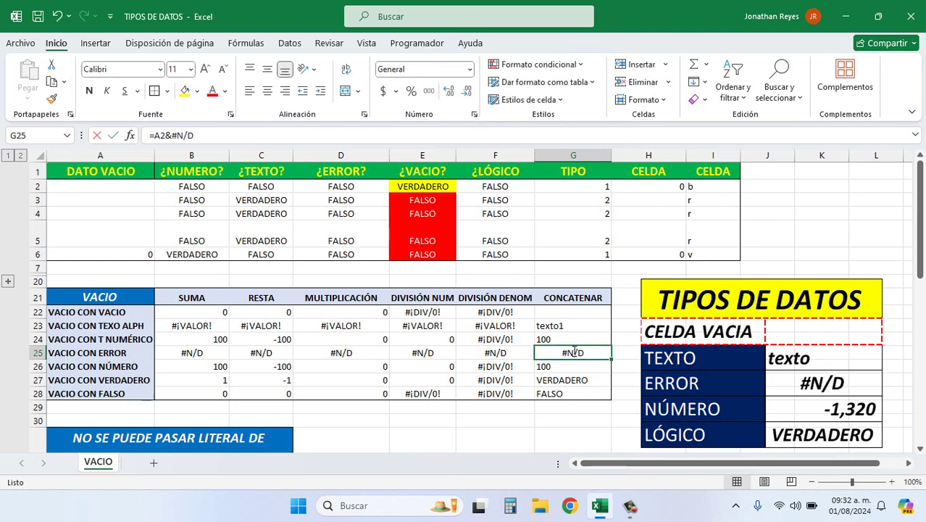
# - Review the CONCATENAR formulas in G25 and G26, then compare G27 and G28
pyautogui.doubleClick(573, 352)
pyautogui.press('Return')
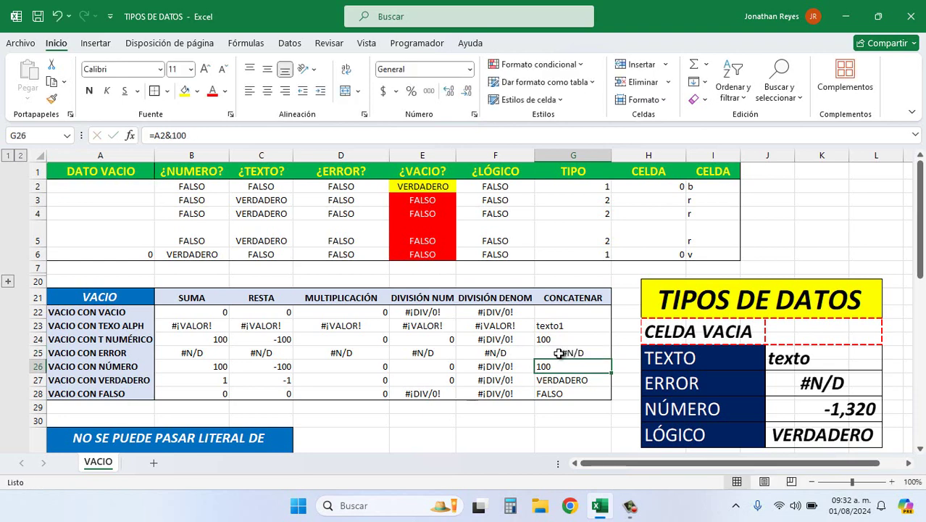
pyautogui.doubleClick(559, 366)
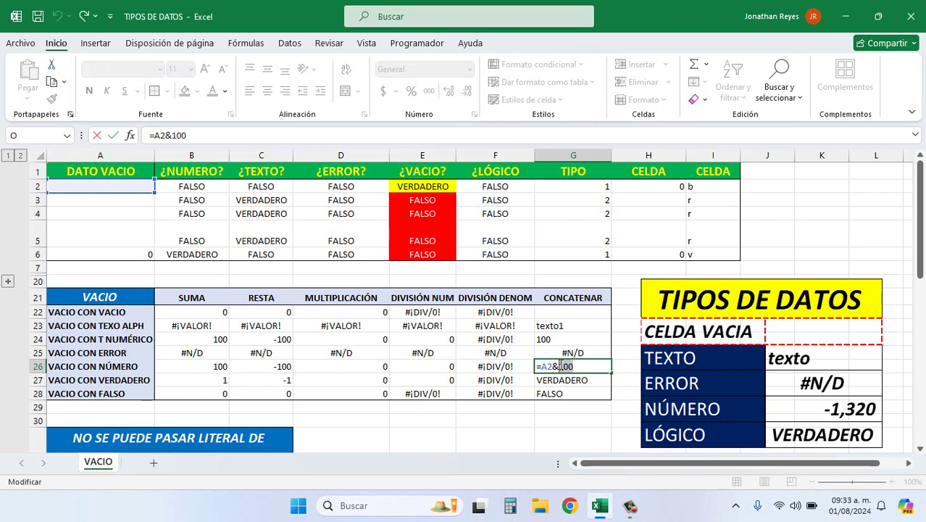
pyautogui.press('Return')
pyautogui.click(551, 366)
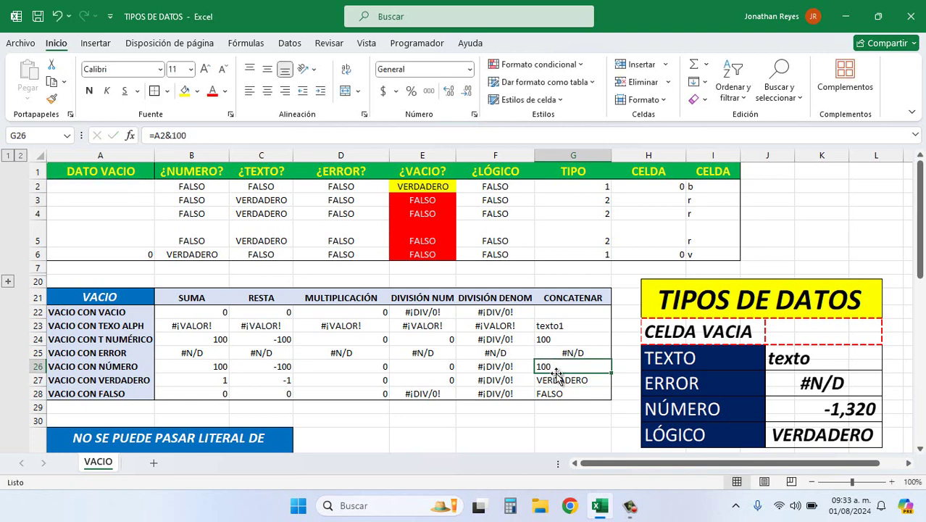
pyautogui.click(555, 378)
pyautogui.click(558, 392)
pyautogui.click(564, 378)
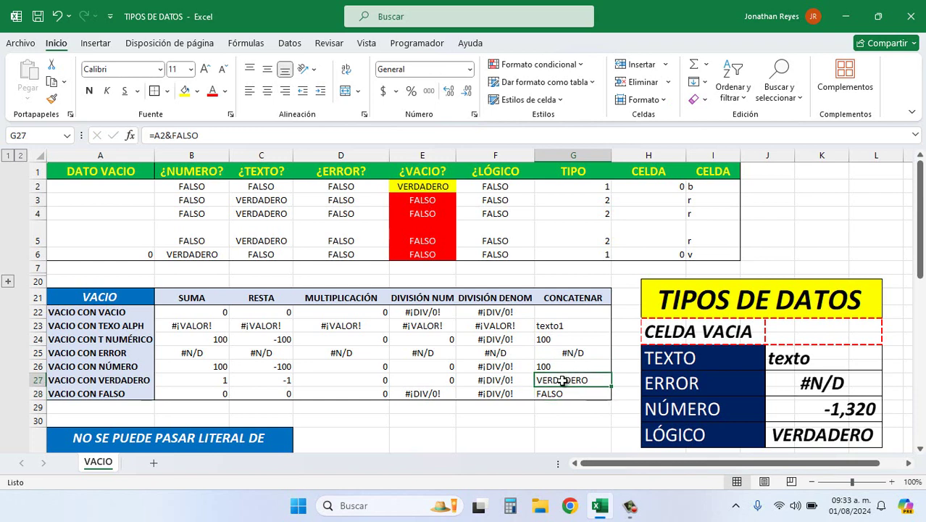
pyautogui.click(563, 390)
pyautogui.click(559, 379)
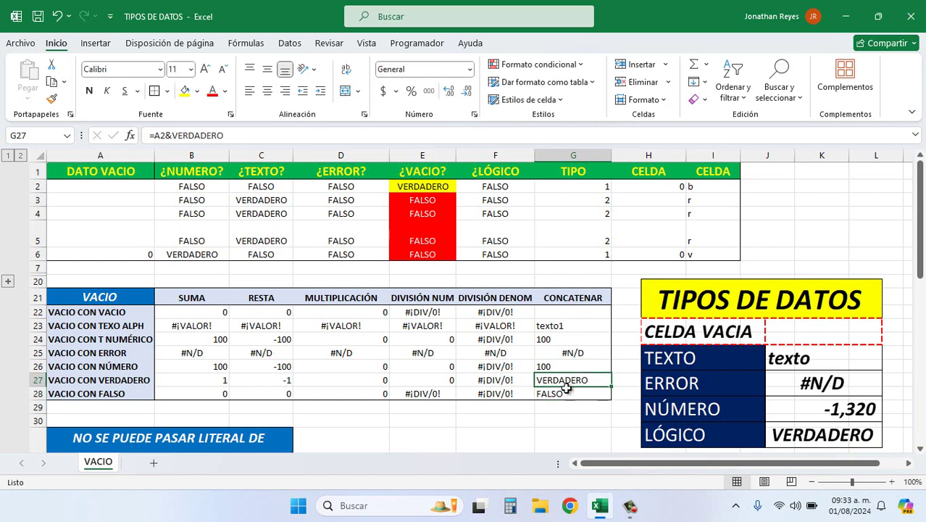
pyautogui.click(560, 391)
# - Preview the A2 and VERDADERO parts of G27's formula, then commit G27 and G28 unchanged
pyautogui.doubleClick(557, 380)
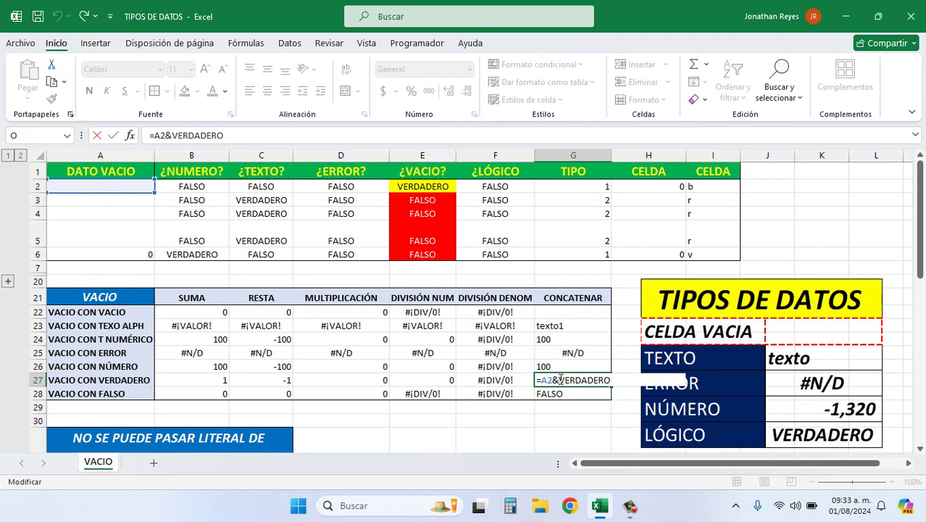
pyautogui.moveTo(575, 384); pyautogui.dragTo(615, 384)
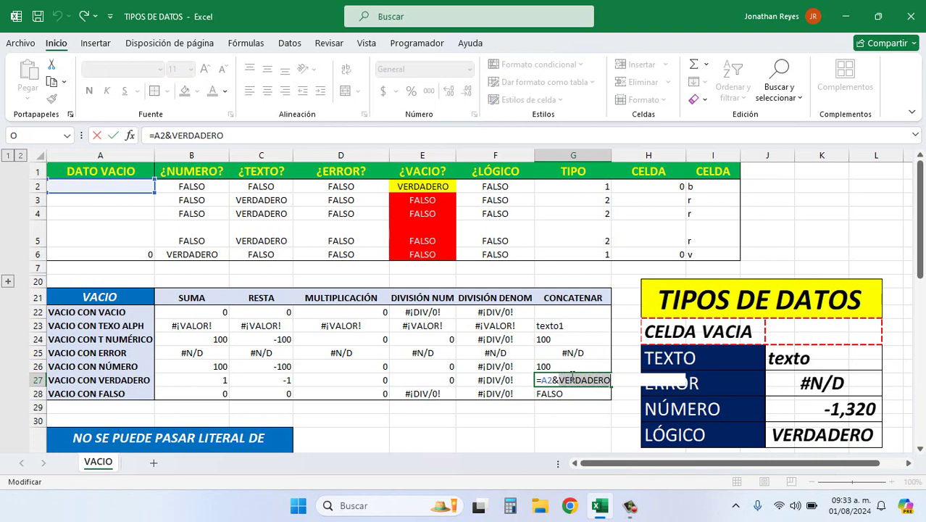
pyautogui.click(553, 380)
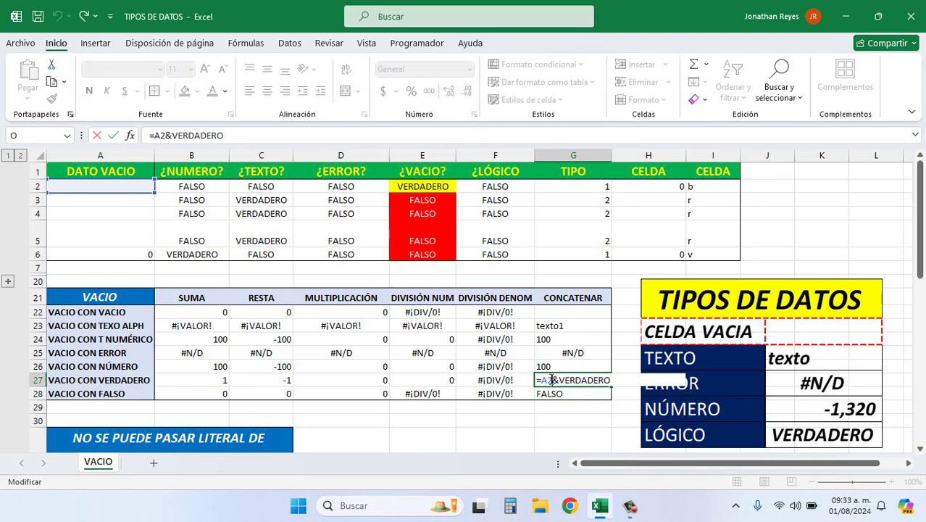
pyautogui.moveTo(554, 380); pyautogui.dragTo(541, 380)
pyautogui.click(556, 378)
pyautogui.moveTo(559, 380); pyautogui.dragTo(612, 390)
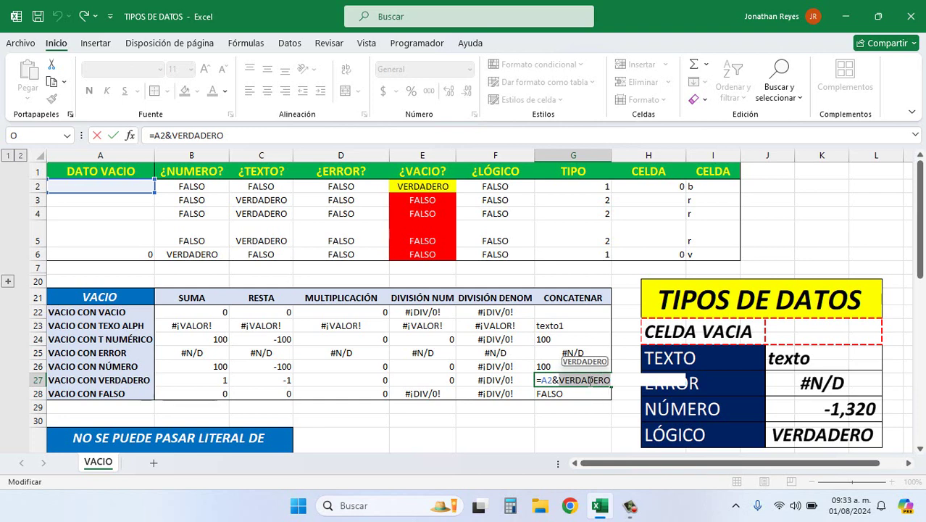
pyautogui.press('Escape')
pyautogui.press('Return')
pyautogui.doubleClick(572, 393)
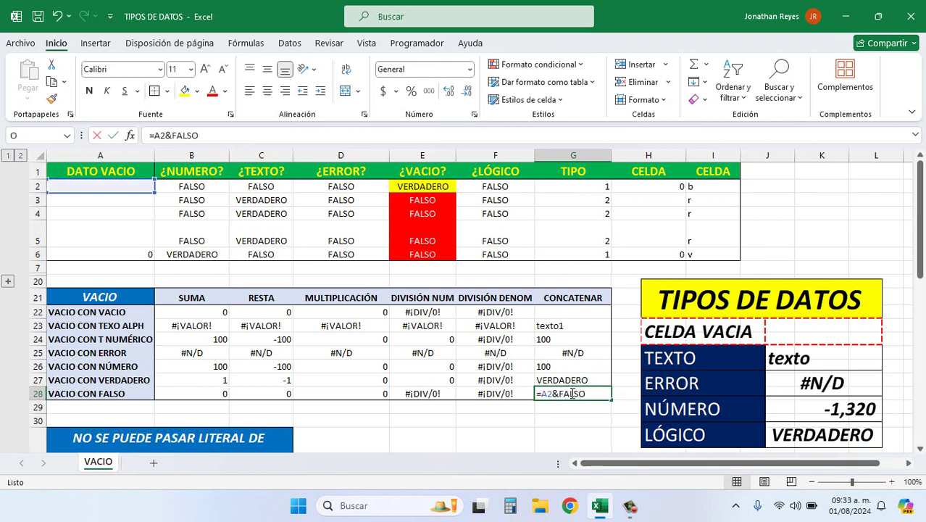
pyautogui.press('Return')
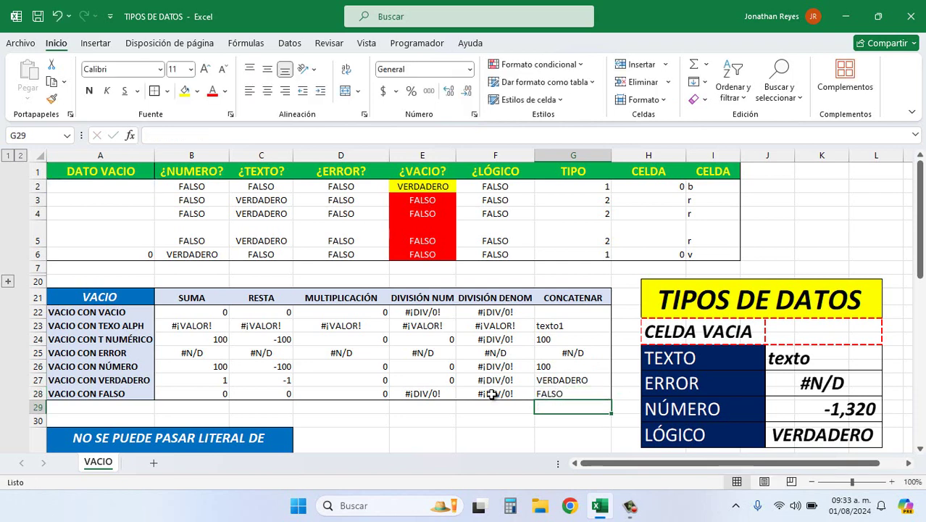
# - Start typing 'ver' in cell E30, correcting a typo
pyautogui.click(420, 420)
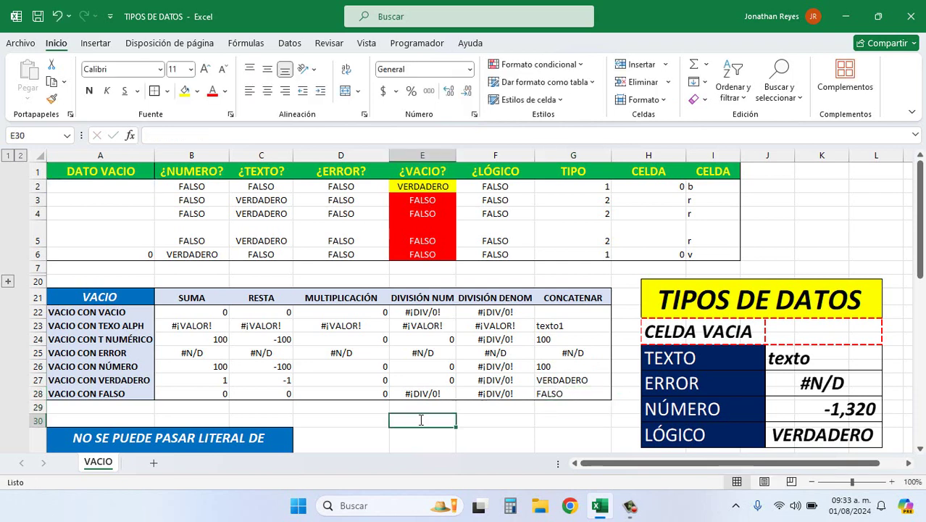
pyautogui.write('vrer')
pyautogui.press('BackSpace')
pyautogui.press('BackSpace')
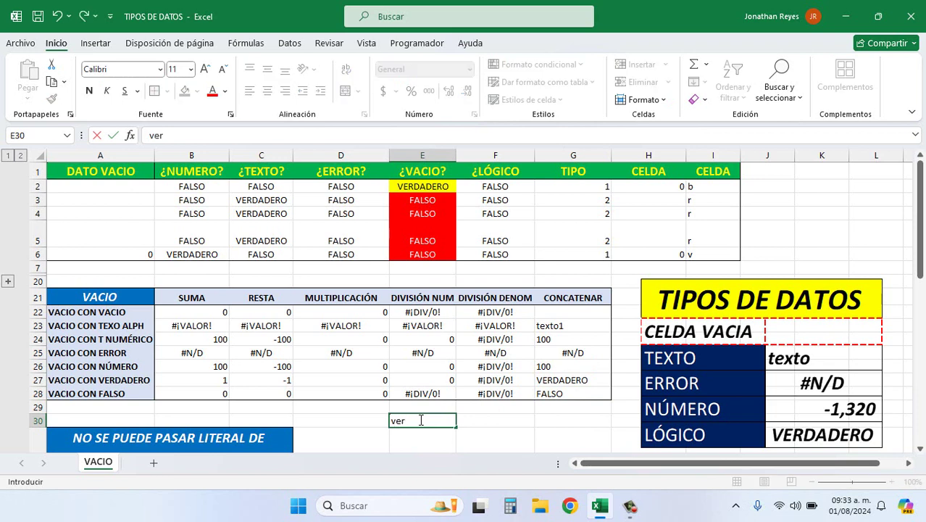
# - Enter VERDADERO in E30 and FALSO in F30
pyautogui.write('dero')
pyautogui.press('Return')
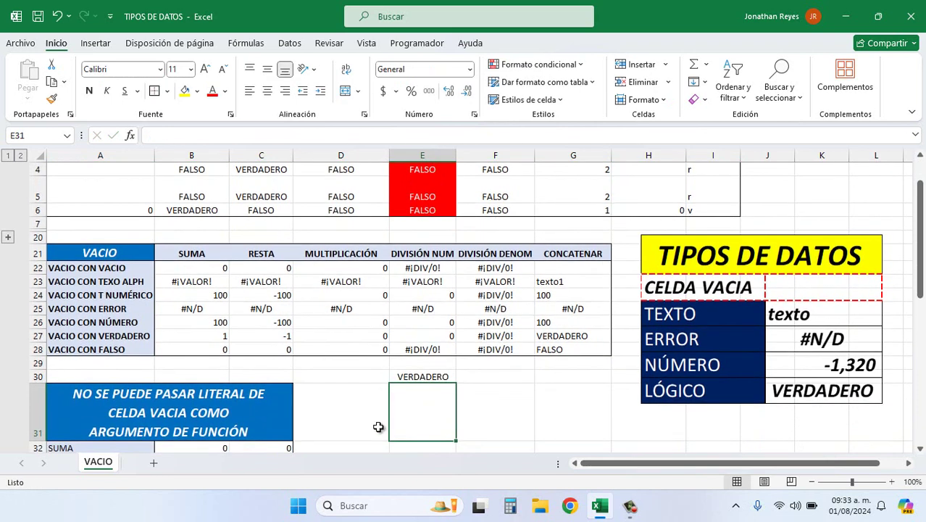
pyautogui.press('Up')
pyautogui.press('Up')
pyautogui.press('Up')
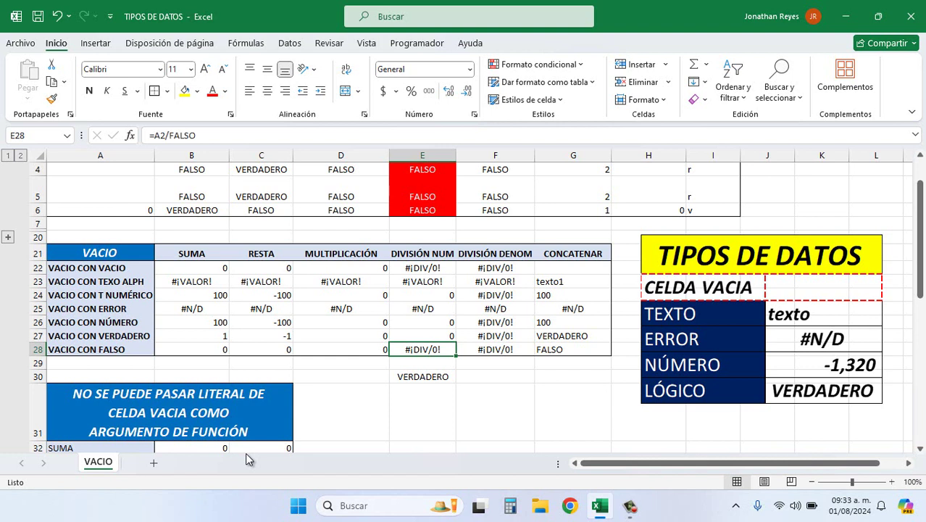
pyautogui.press('Down')
pyautogui.press('Down')
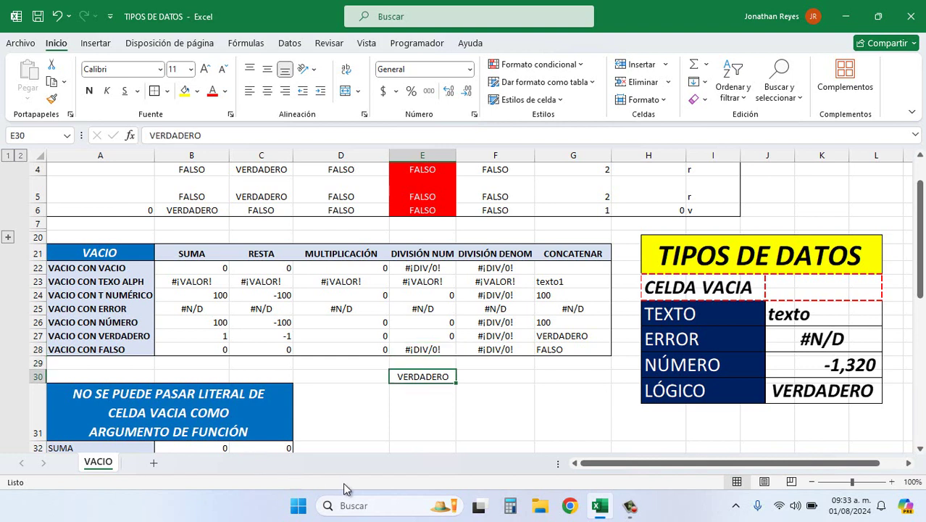
pyautogui.doubleClick(476, 376)
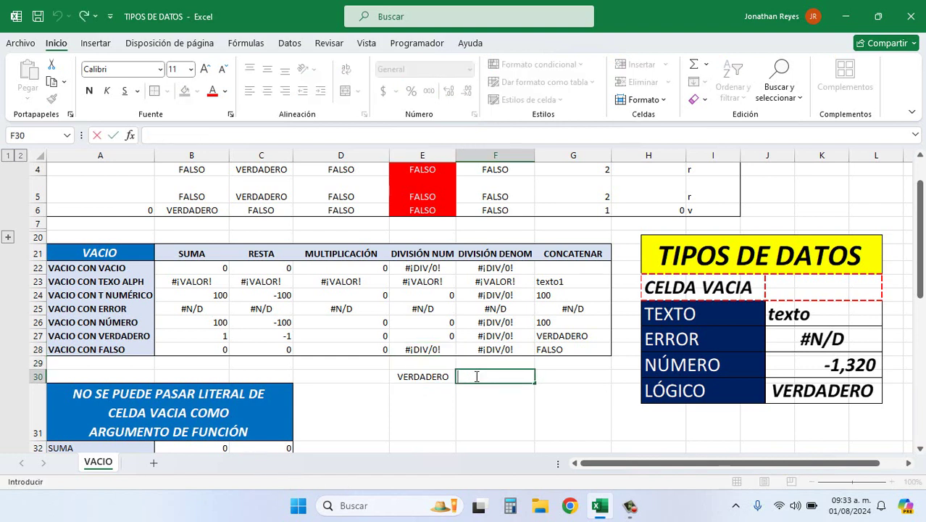
pyautogui.write('falso')
pyautogui.press('Return')
pyautogui.click(475, 376)
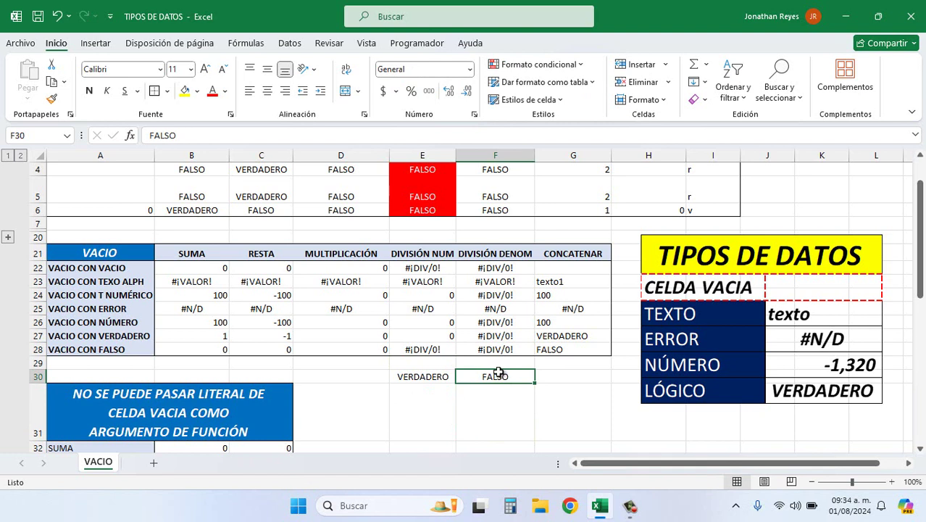
# - Inspect G27's =A2&VERDADERO formula, previewing VERDADERO and A2, and commit it unchanged
pyautogui.click(561, 339)
pyautogui.click(568, 351)
pyautogui.click(569, 337)
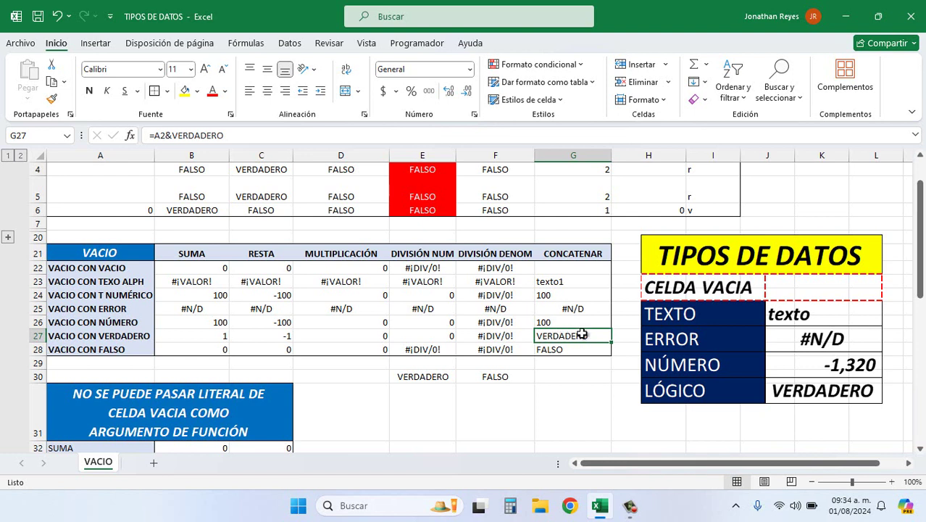
pyautogui.doubleClick(582, 337)
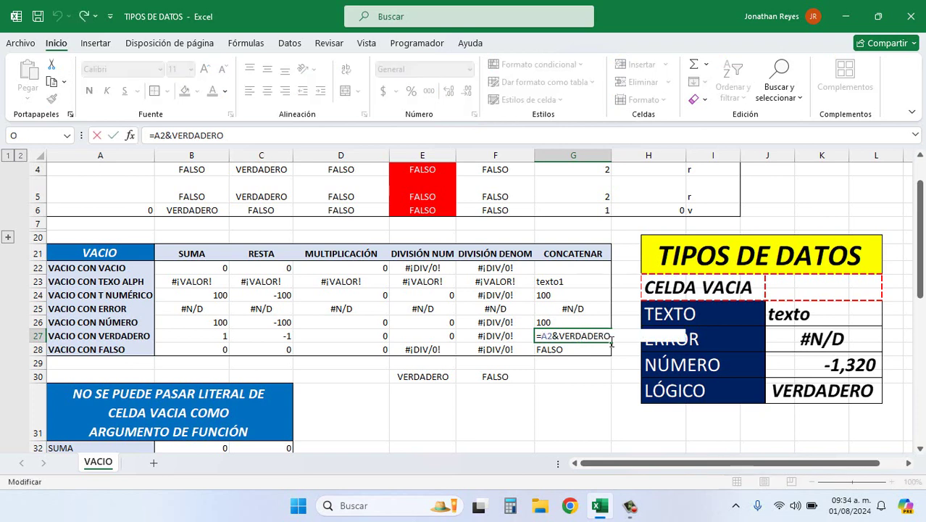
pyautogui.moveTo(611, 337); pyautogui.dragTo(559, 337)
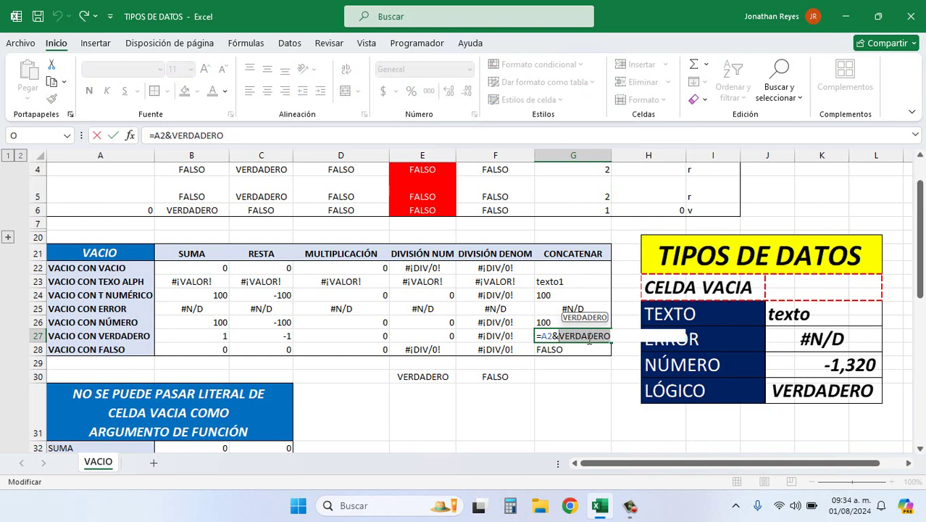
pyautogui.click(554, 337)
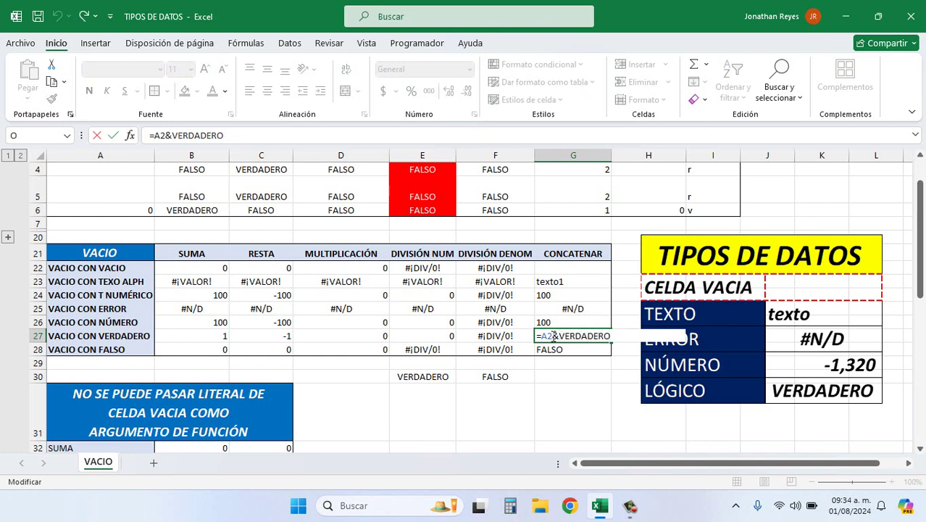
pyautogui.moveTo(551, 335); pyautogui.dragTo(543, 336)
pyautogui.press('Return')
pyautogui.click(544, 336)
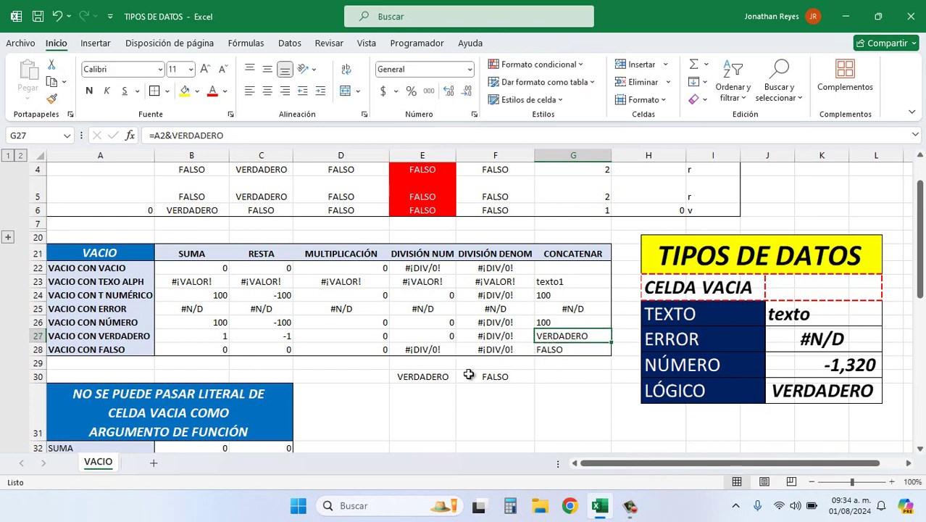
# - Select the stray VERDADERO and FALSO values in E30:F30
pyautogui.click(446, 374)
pyautogui.click(542, 342)
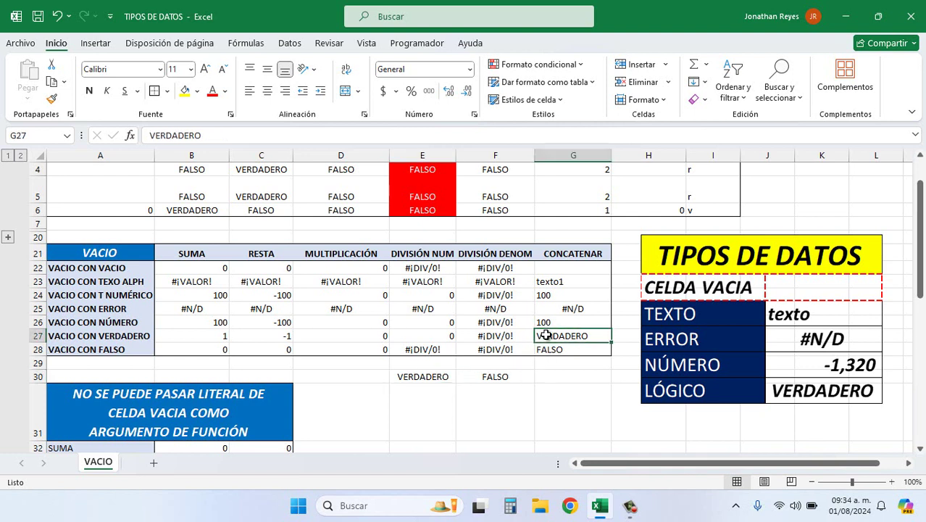
pyautogui.click(555, 349)
pyautogui.moveTo(507, 376); pyautogui.dragTo(410, 377)
# - Delete the stray E30:F30 values and review the SUMA to DIVISIÓN DENOM results
pyautogui.press('Delete')
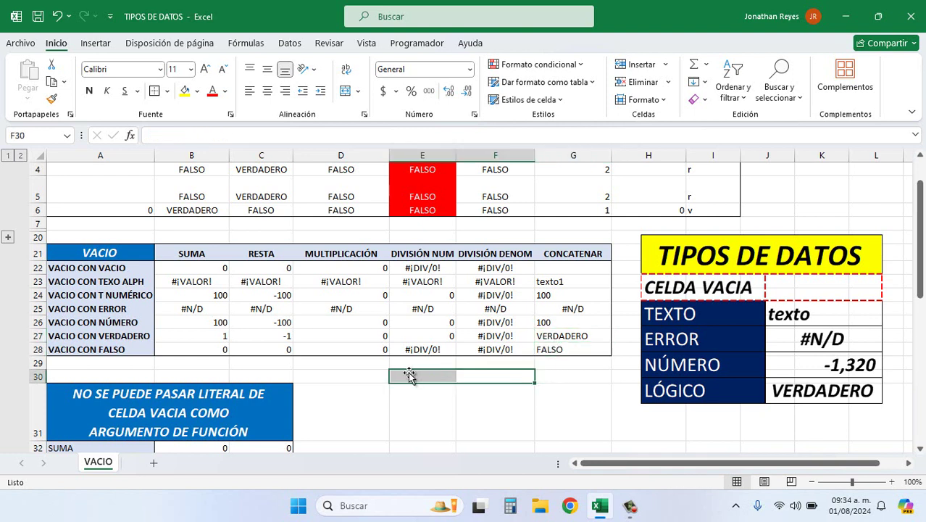
pyautogui.click(202, 267)
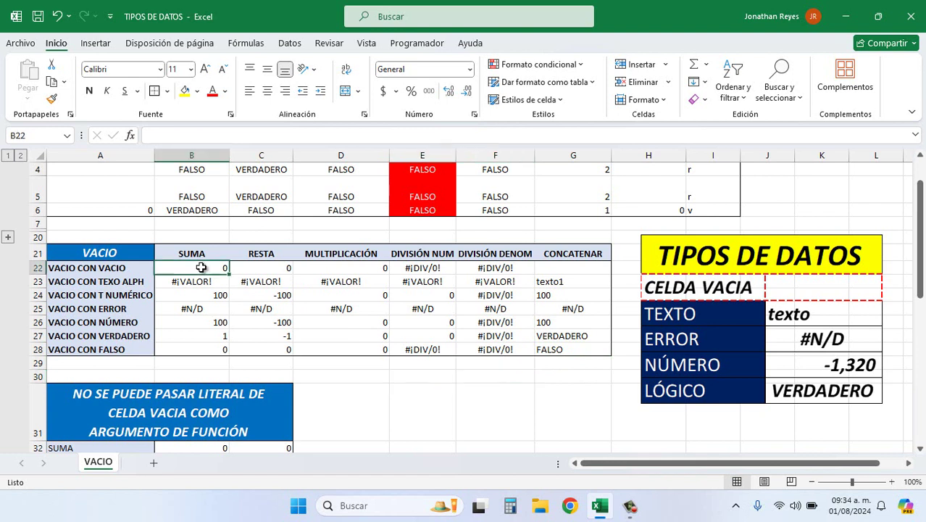
pyautogui.moveTo(197, 253)
pyautogui.mouseDown()
pyautogui.moveTo(480, 316)
pyautogui.moveTo(522, 348)
pyautogui.mouseUp()
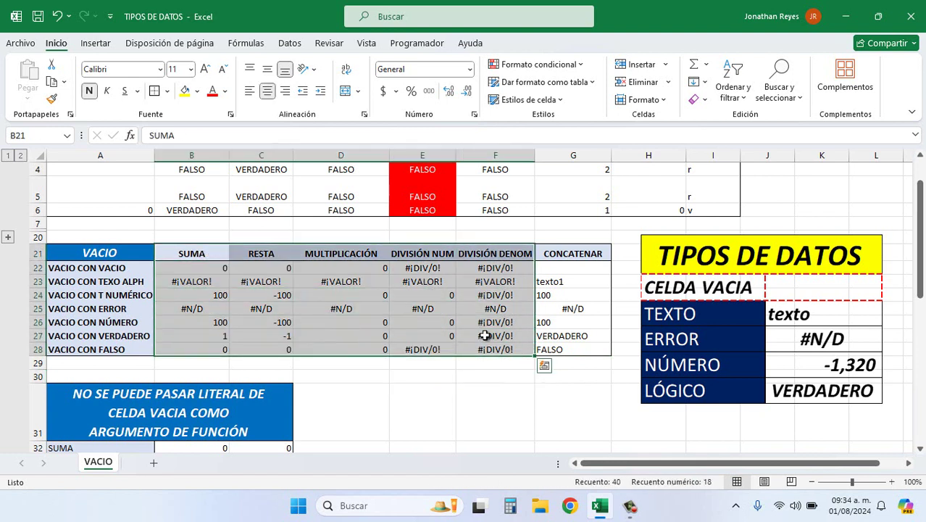
# - Review the CONCATENAR results in G21:G28, then scroll to the function-argument table title in A31
pyautogui.click(562, 296)
pyautogui.moveTo(562, 253); pyautogui.dragTo(593, 348)
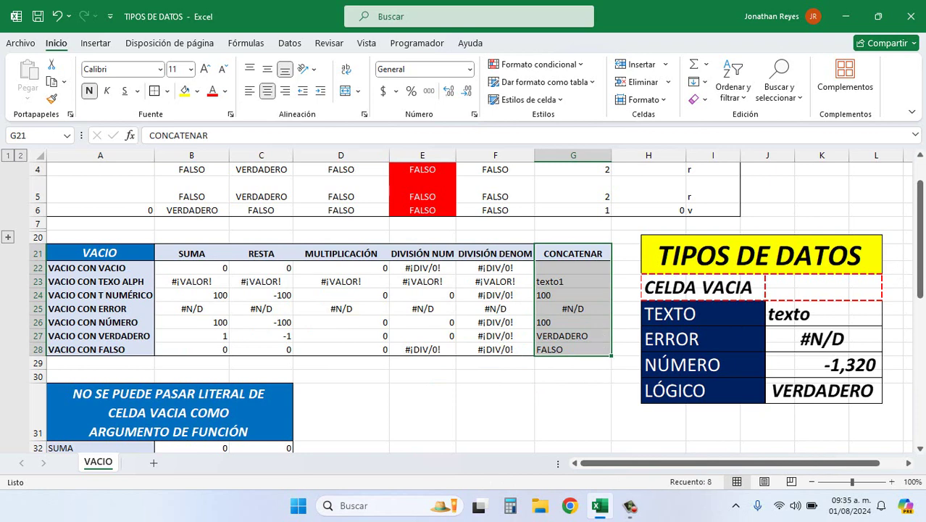
pyautogui.moveTo(918, 217); pyautogui.dragTo(919, 304)
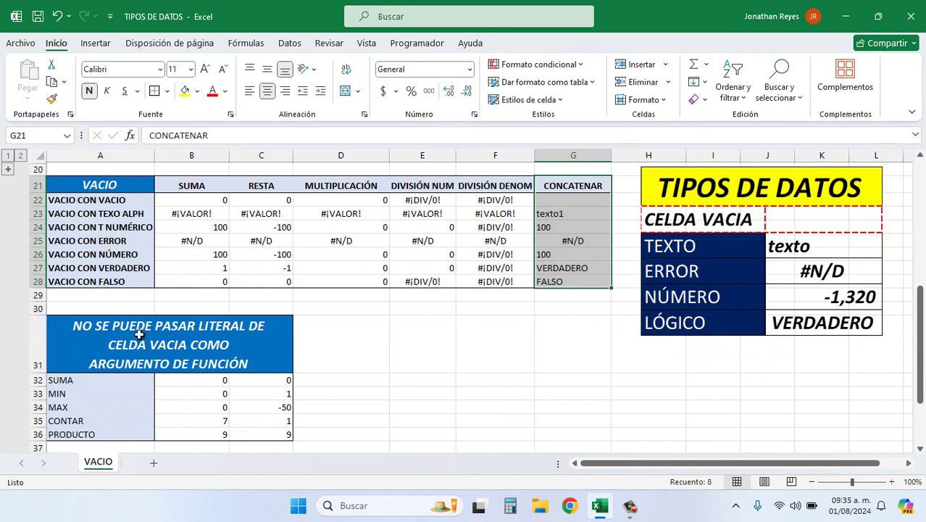
pyautogui.click(140, 335)
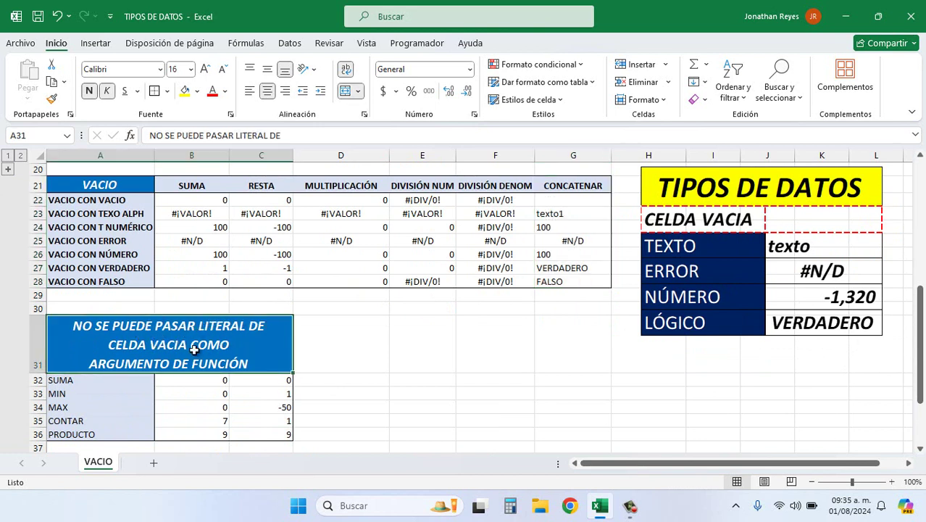
pyautogui.click(380, 379)
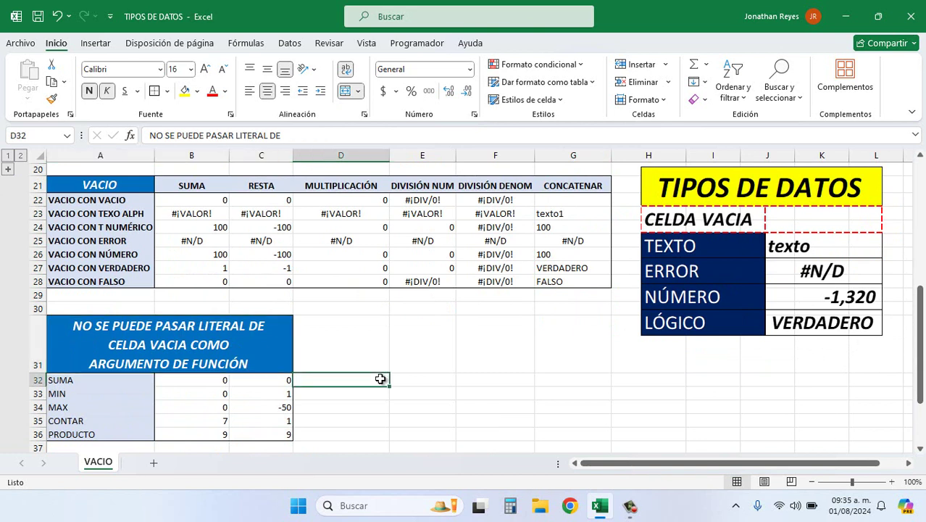
pyautogui.click(412, 380)
pyautogui.write('=')
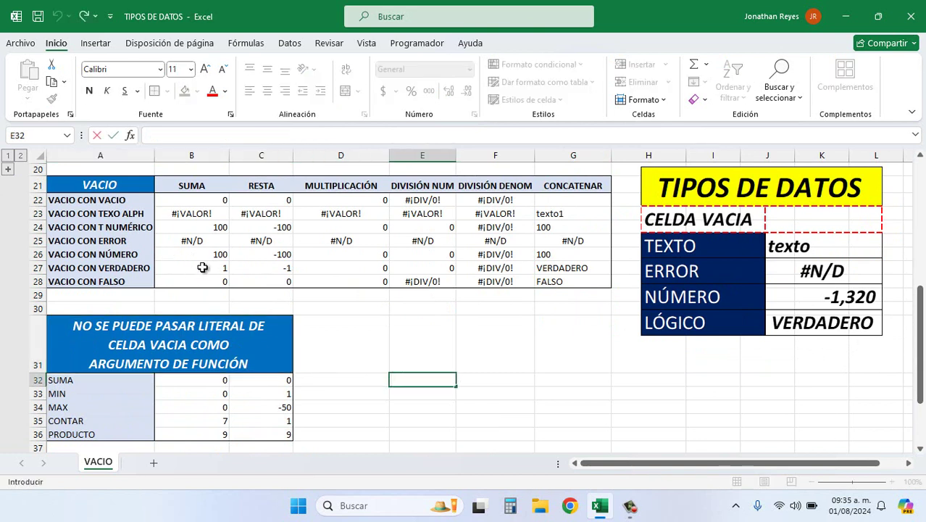
pyautogui.write('=')
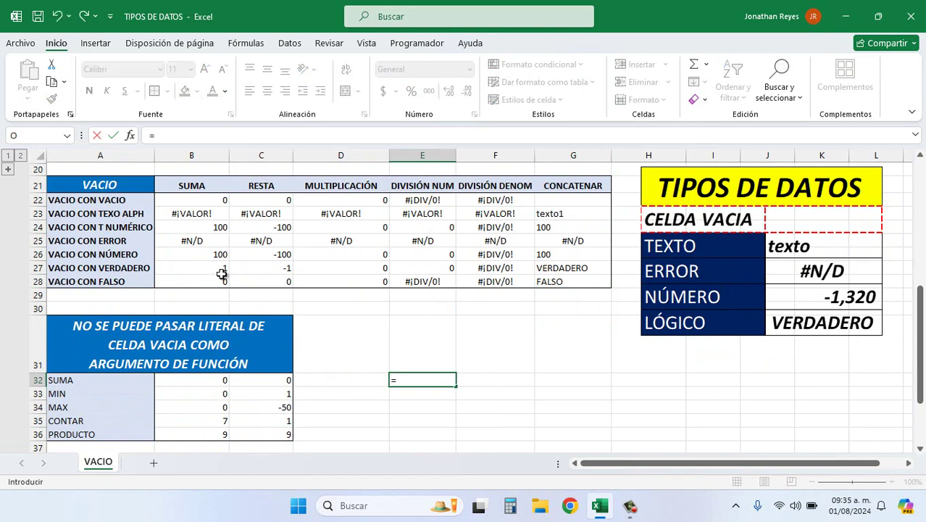
pyautogui.write('b')
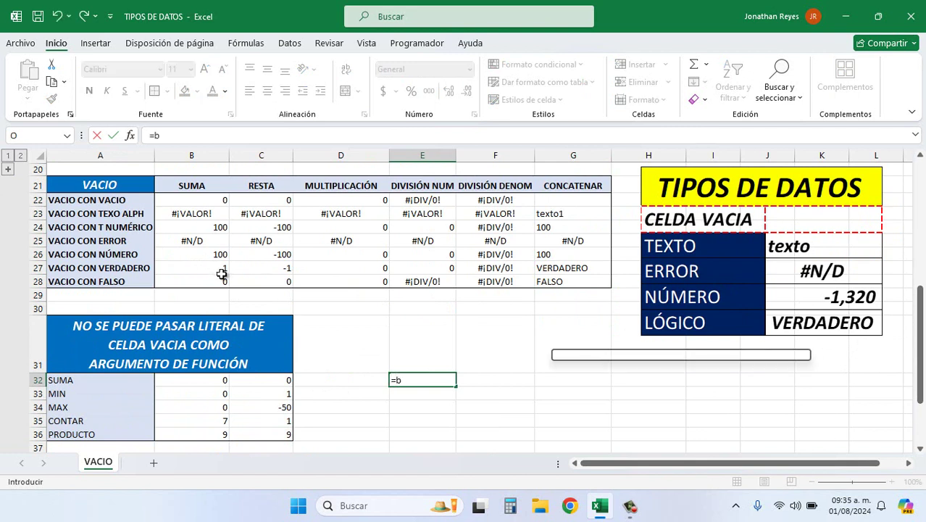
pyautogui.write('27')
pyautogui.press('Return')
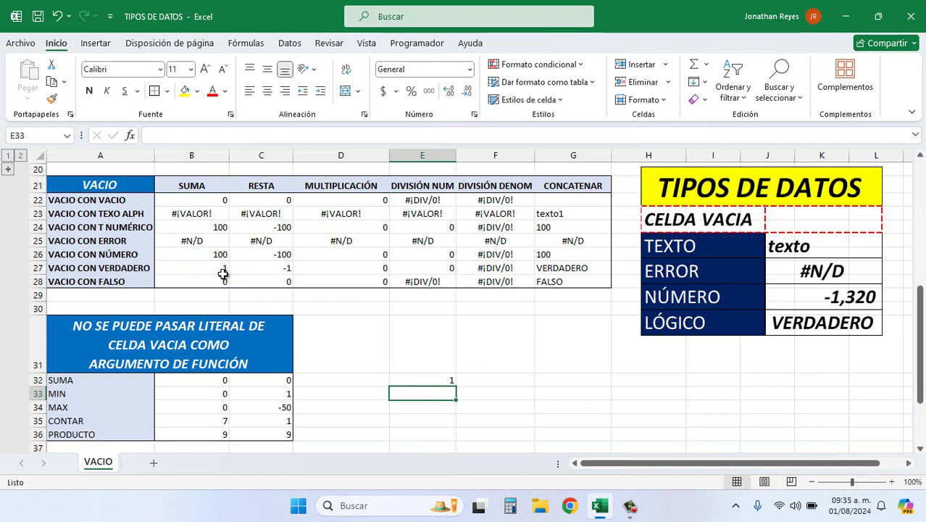
pyautogui.click(414, 381)
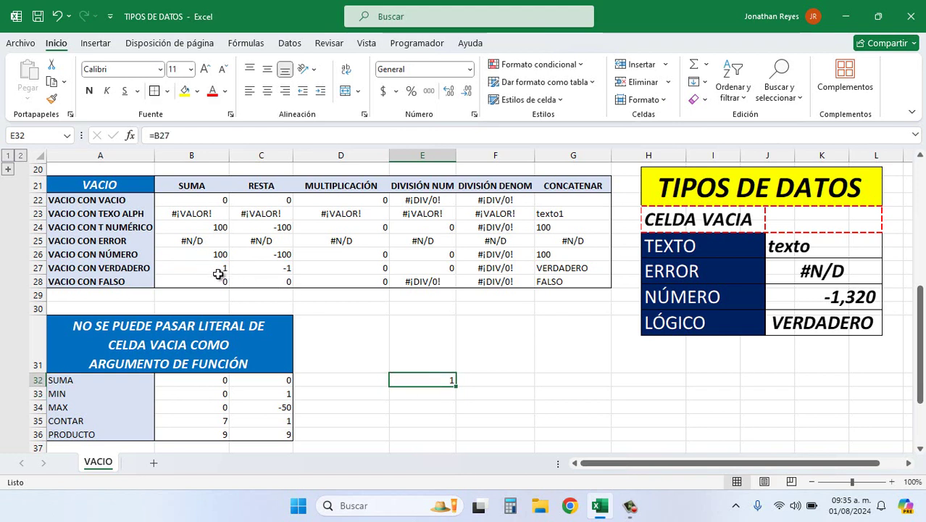
pyautogui.doubleClick(439, 380)
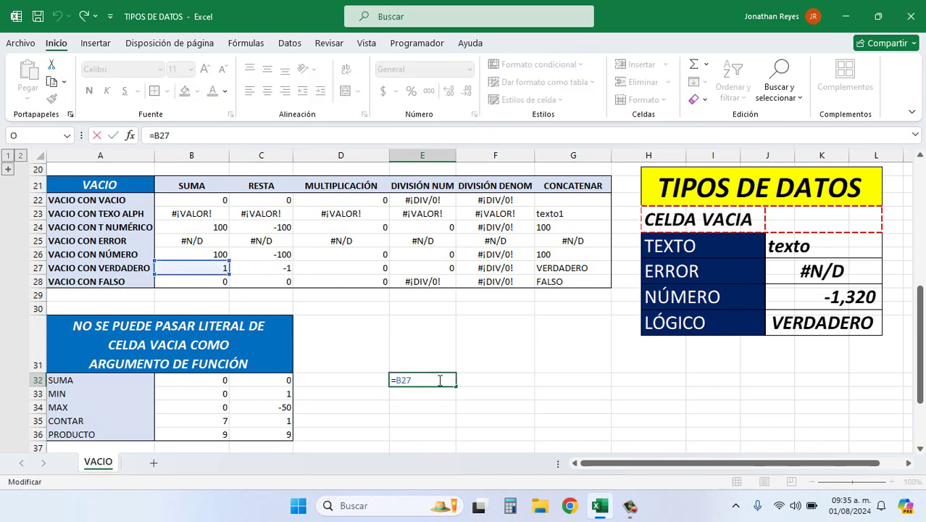
pyautogui.press('BackSpace')
pyautogui.press('BackSpace')
pyautogui.press('BackSpace')
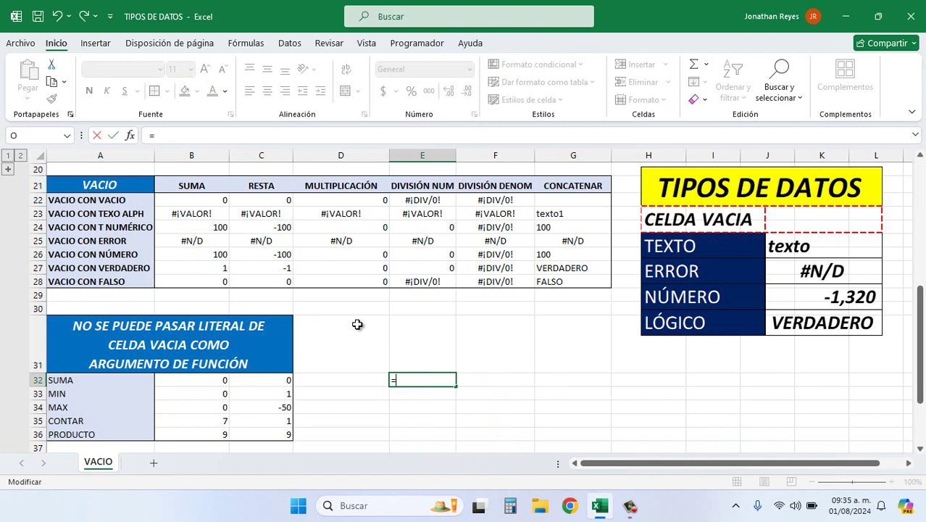
pyautogui.write('1')
pyautogui.press('Return')
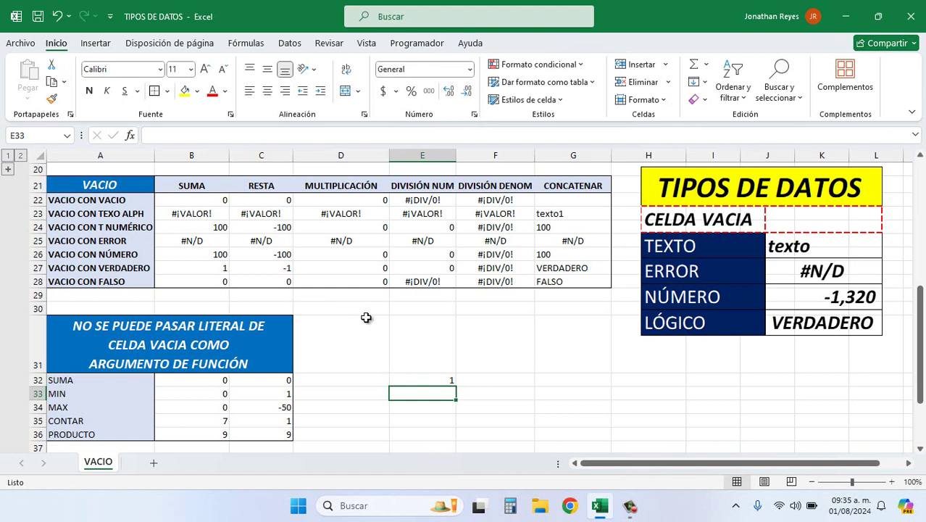
pyautogui.doubleClick(438, 376)
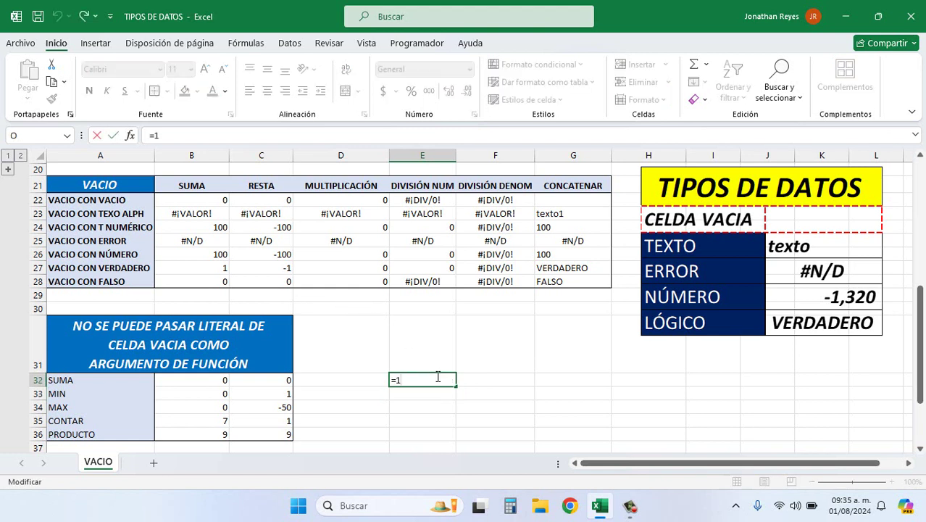
pyautogui.press('BackSpace')
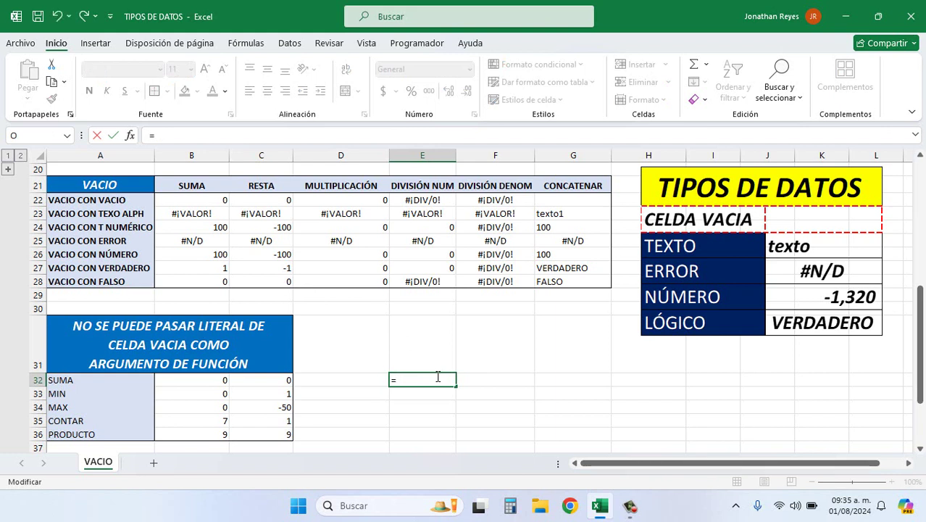
pyautogui.click(352, 378)
pyautogui.press('Return')
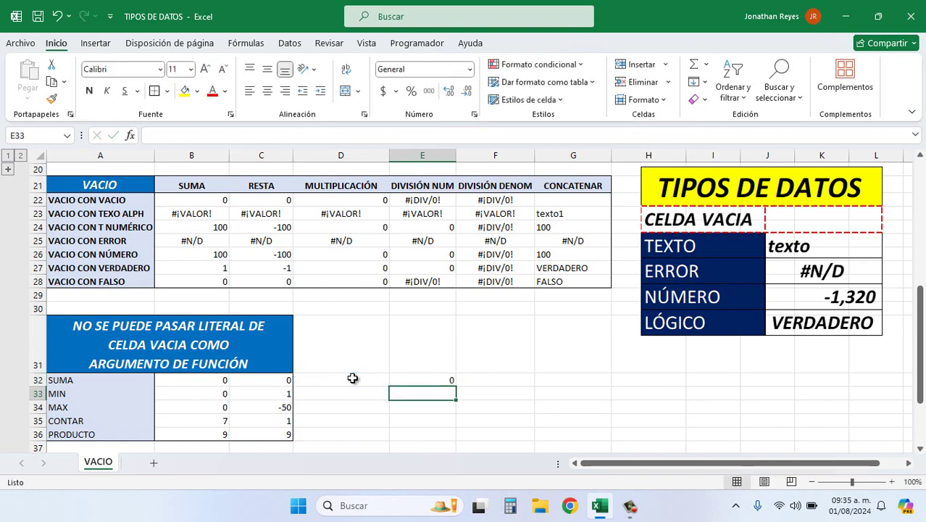
pyautogui.doubleClick(421, 380)
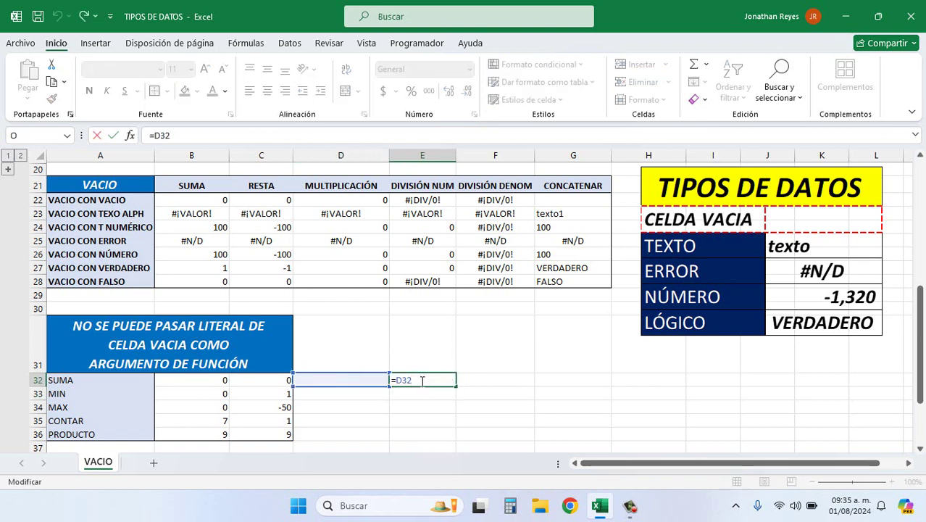
pyautogui.press('BackSpace')
pyautogui.press('BackSpace')
pyautogui.press('BackSpace')
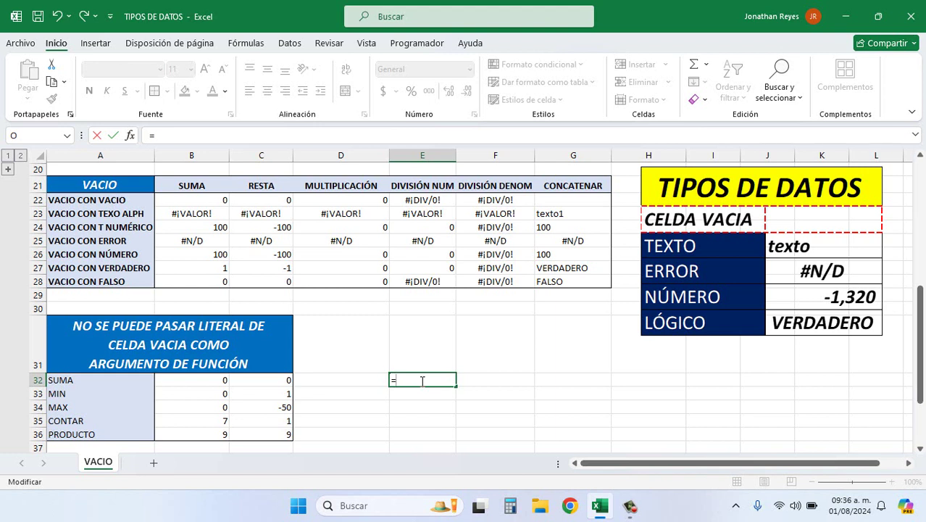
pyautogui.press('Escape')
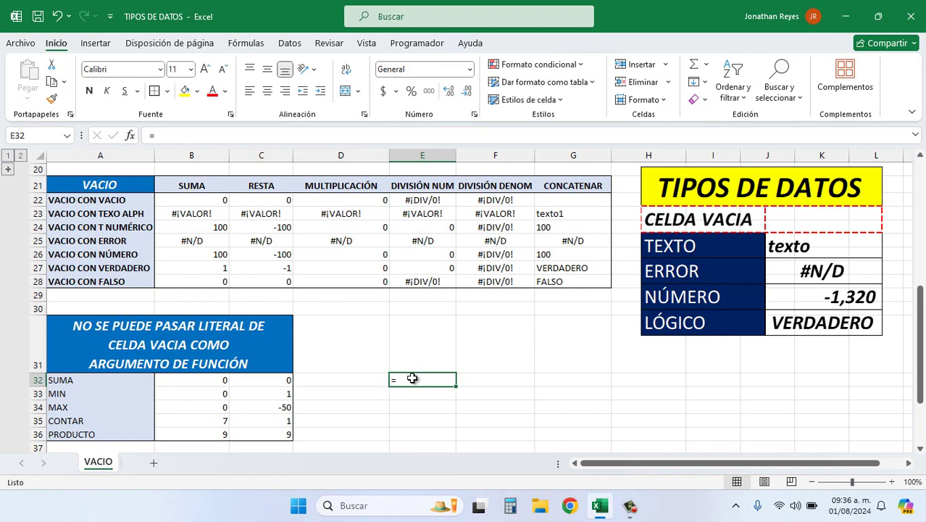
pyautogui.doubleClick(411, 380)
pyautogui.press('BackSpace')
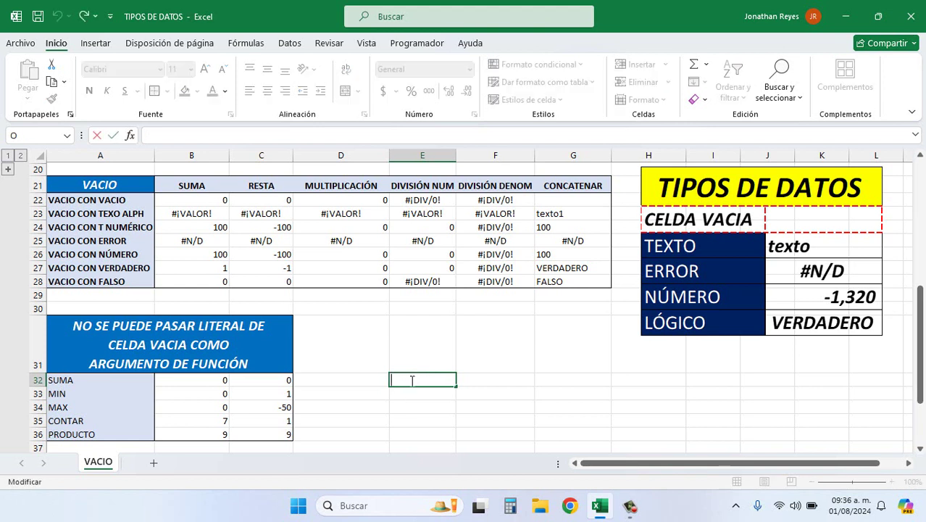
pyautogui.press('Return')
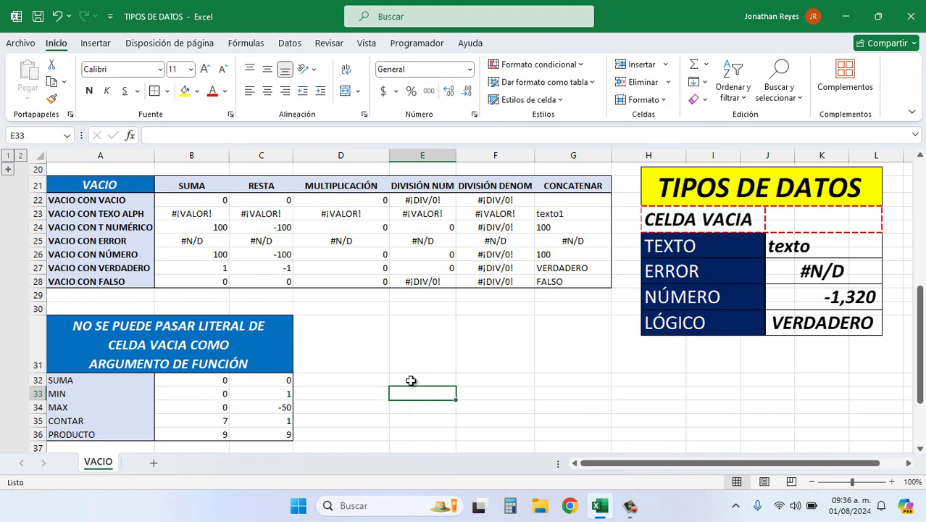
# - Open B32's =SUMA(,,,,,,) formula of seven empty arguments, which returns 0
pyautogui.press('Up')
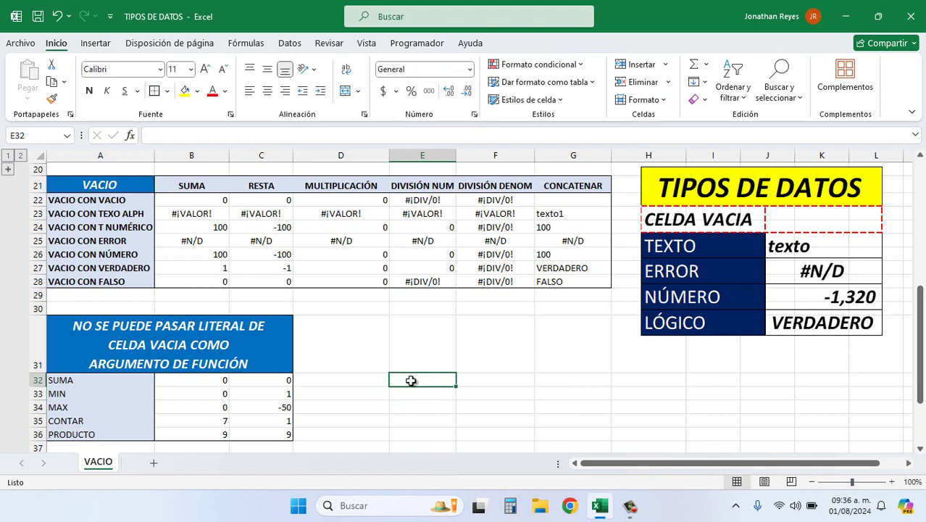
pyautogui.press('Left')
pyautogui.press('Left')
pyautogui.press('Left')
pyautogui.press('Left')
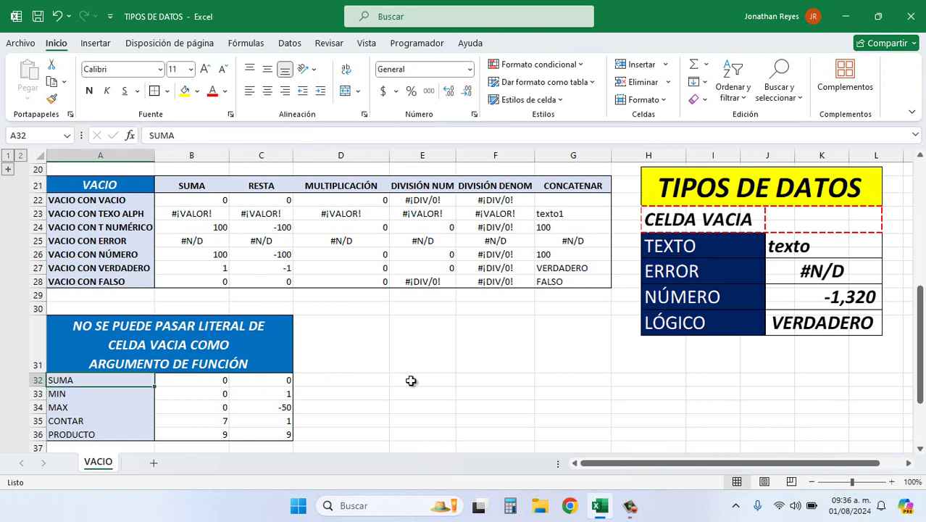
pyautogui.press('Down')
pyautogui.press('Down')
pyautogui.press('Down')
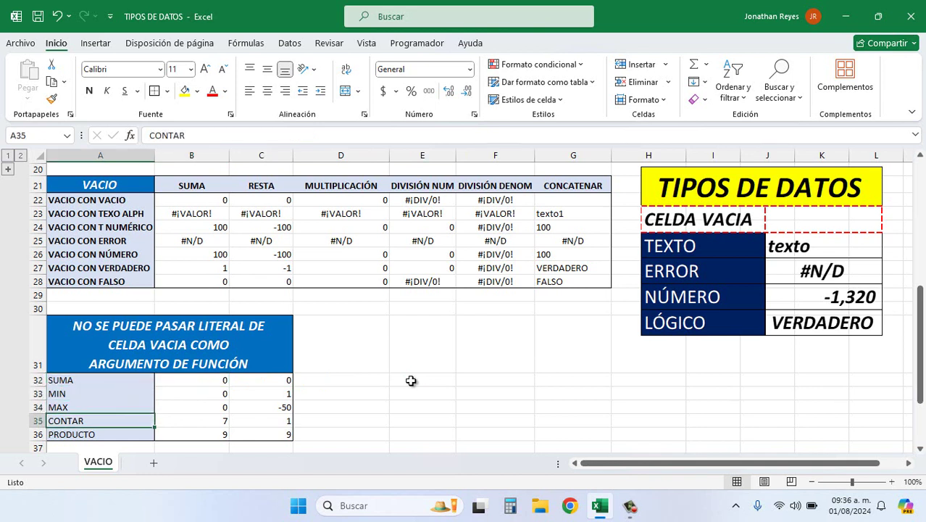
pyautogui.press('Up')
pyautogui.press('Up')
pyautogui.press('Up')
pyautogui.press('Right')
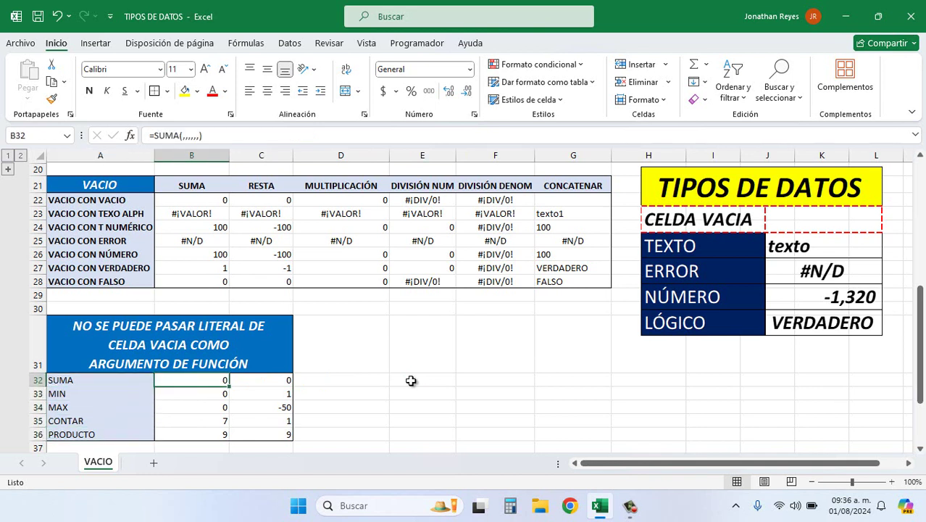
pyautogui.doubleClick(207, 380)
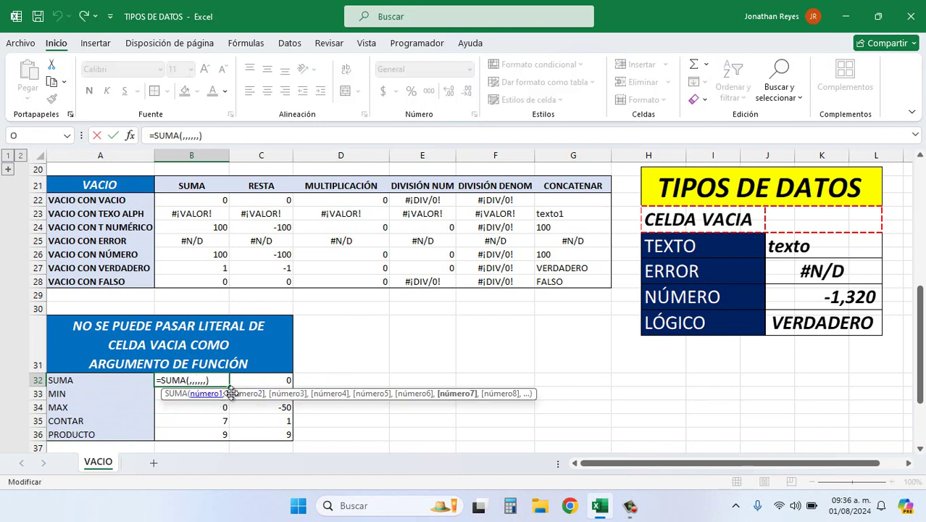
pyautogui.click(332, 395)
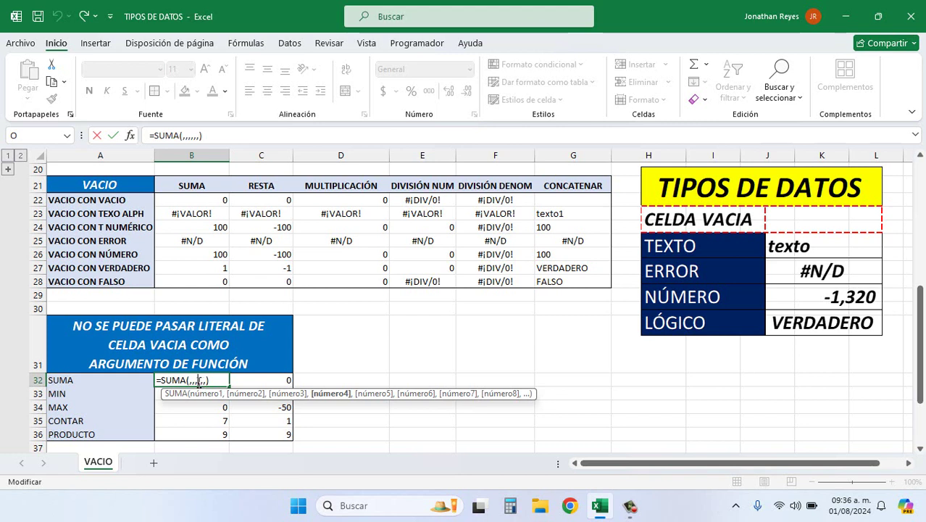
pyautogui.press('Return')
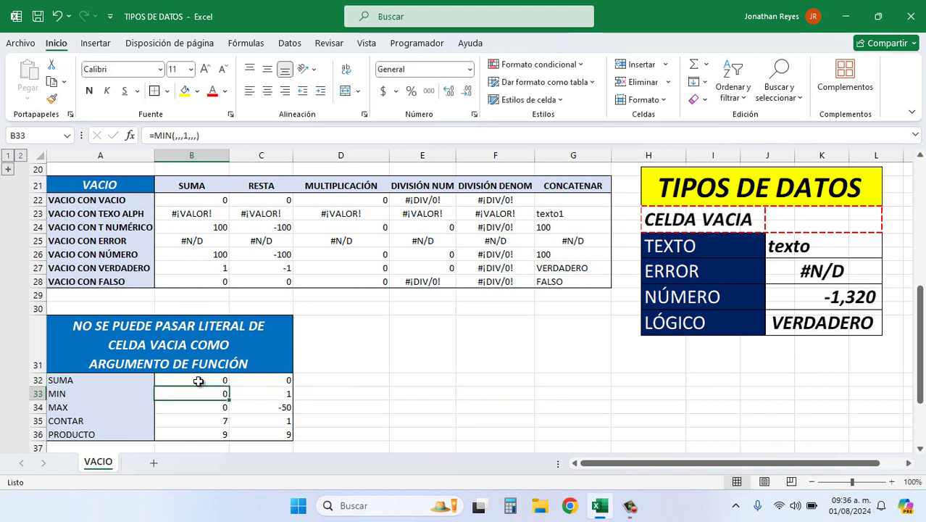
pyautogui.doubleClick(197, 380)
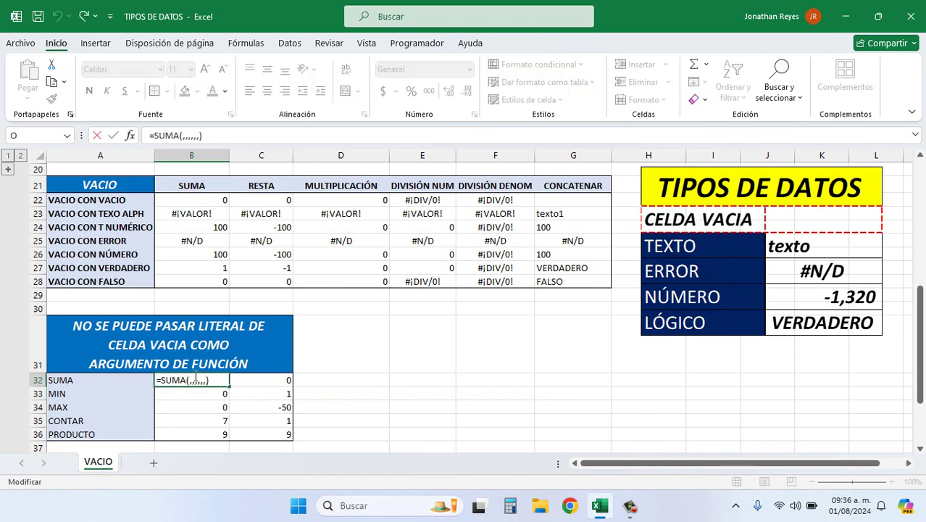
pyautogui.click(189, 380)
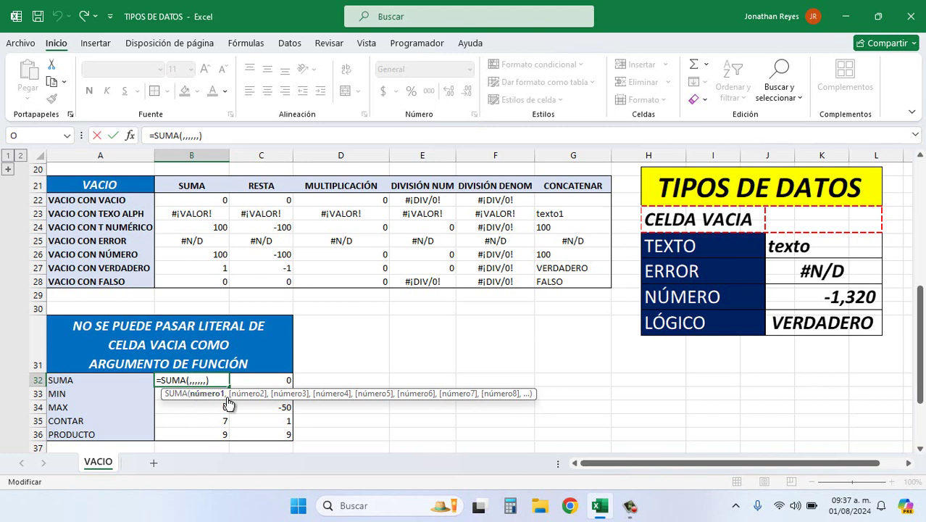
# - Review the empty arguments of B32's =SUMA(,,,,,) and commit it so it returns 0
pyautogui.click(197, 381)
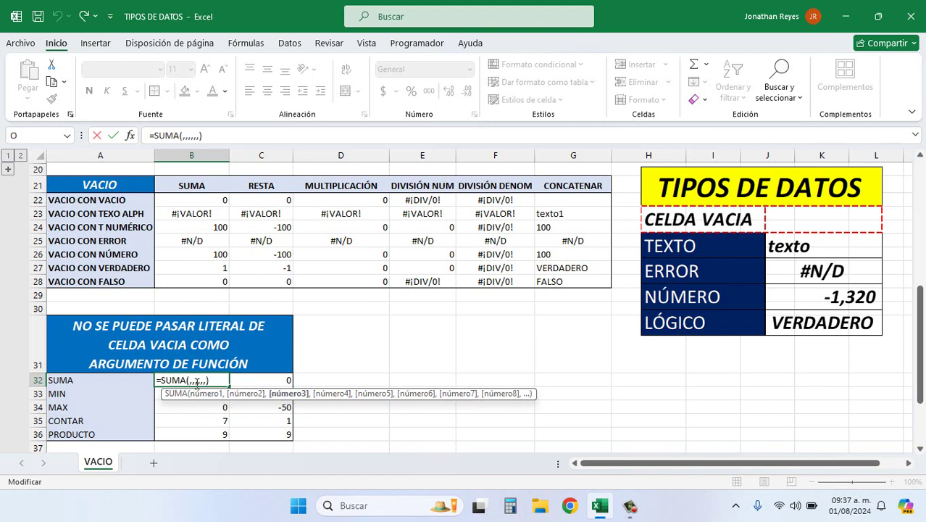
pyautogui.click(191, 382)
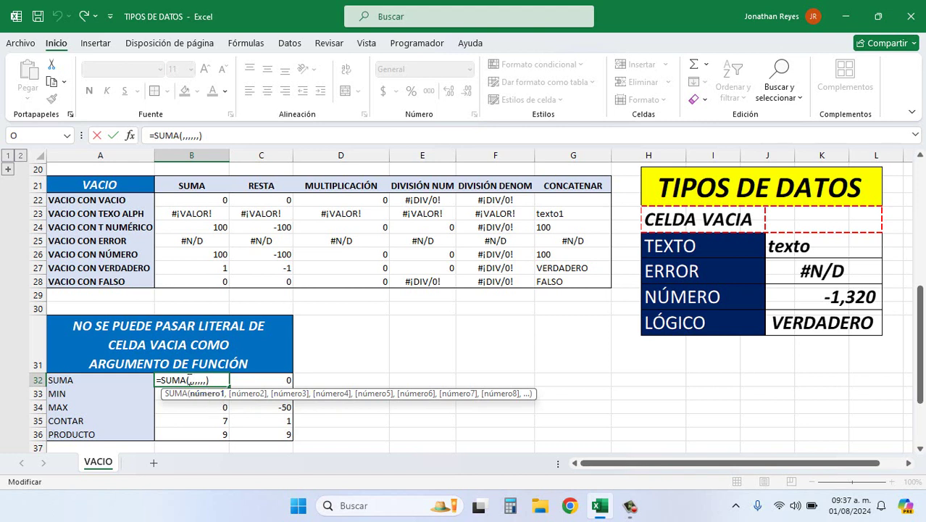
pyautogui.click(196, 379)
pyautogui.click(206, 380)
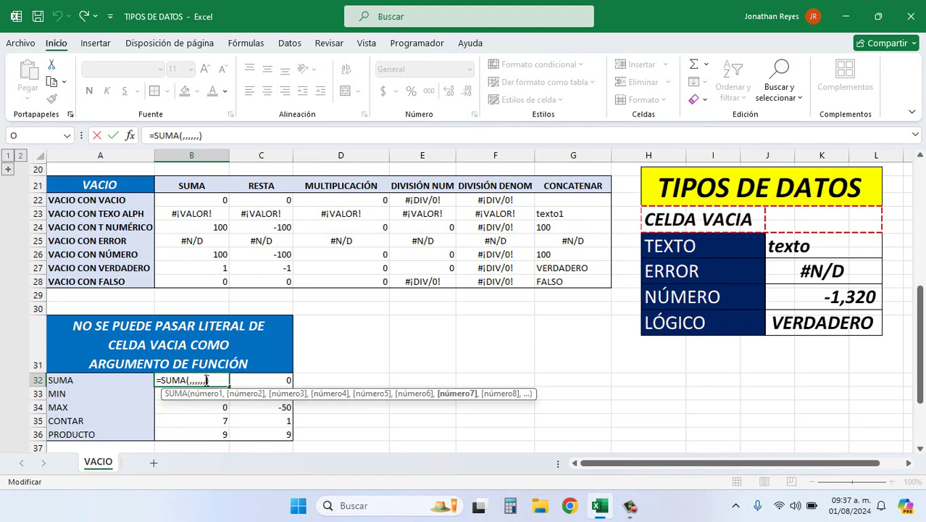
pyautogui.press('Return')
# - Open C32's =SUMA(D32,D32,D32,D32,D32,D32,D32) to show its blank-cell references
pyautogui.press('Right')
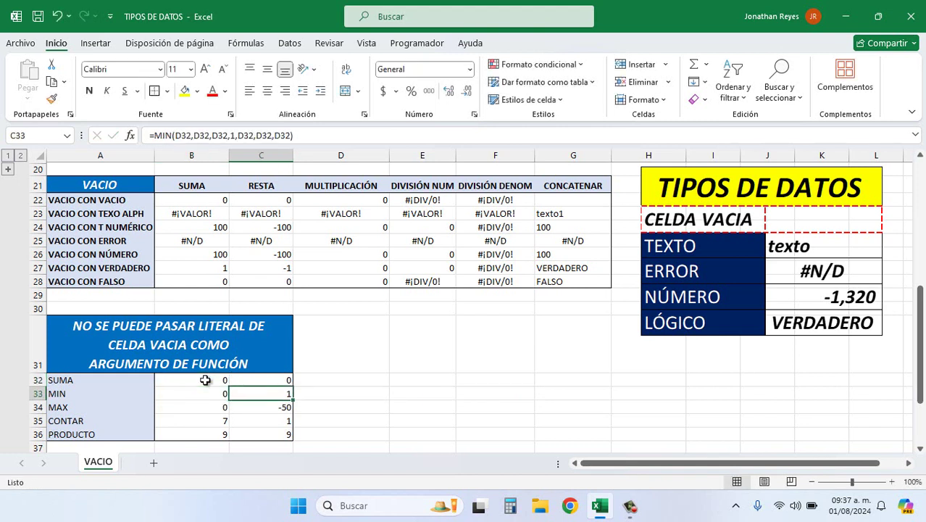
pyautogui.press('Up')
pyautogui.doubleClick(266, 380)
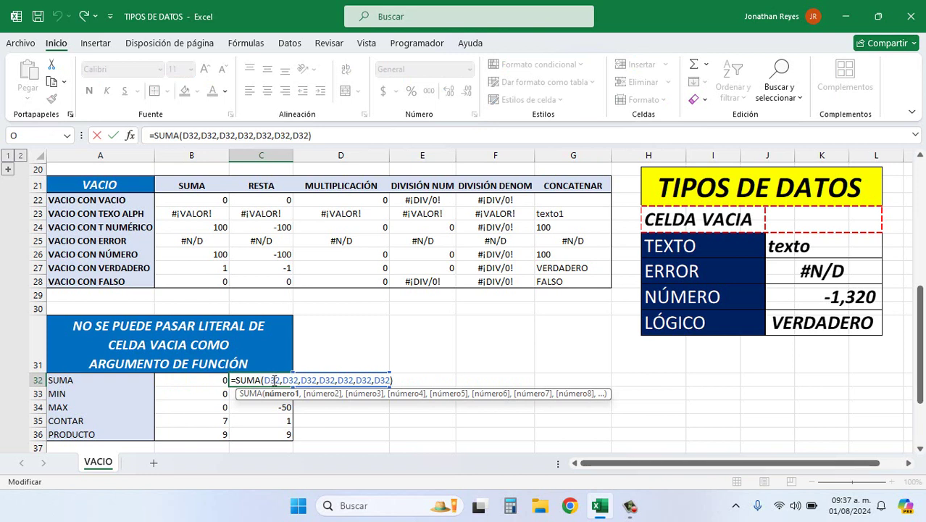
# - Walk through and highlight the seven D32 references in C32's SUMA, leaving it unchanged
pyautogui.click(290, 380)
pyautogui.click(310, 379)
pyautogui.click(331, 380)
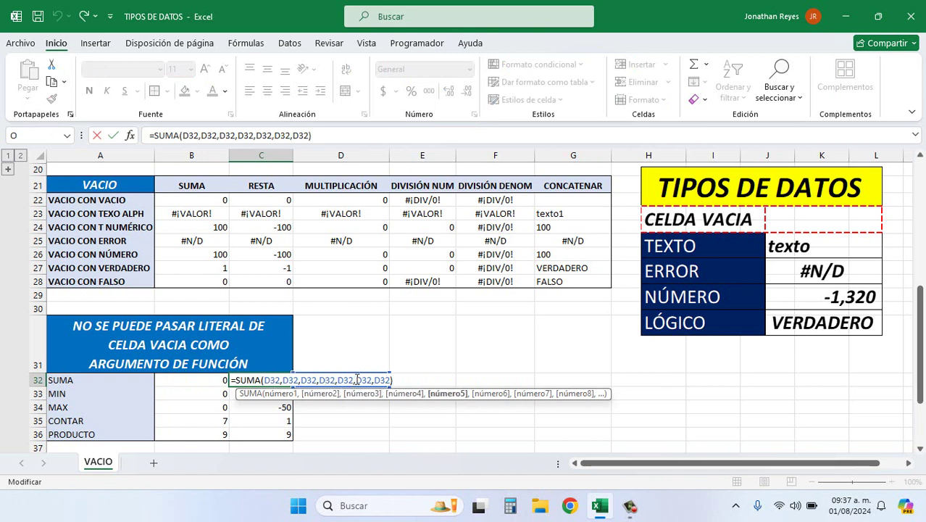
pyautogui.click(353, 380)
pyautogui.click(374, 379)
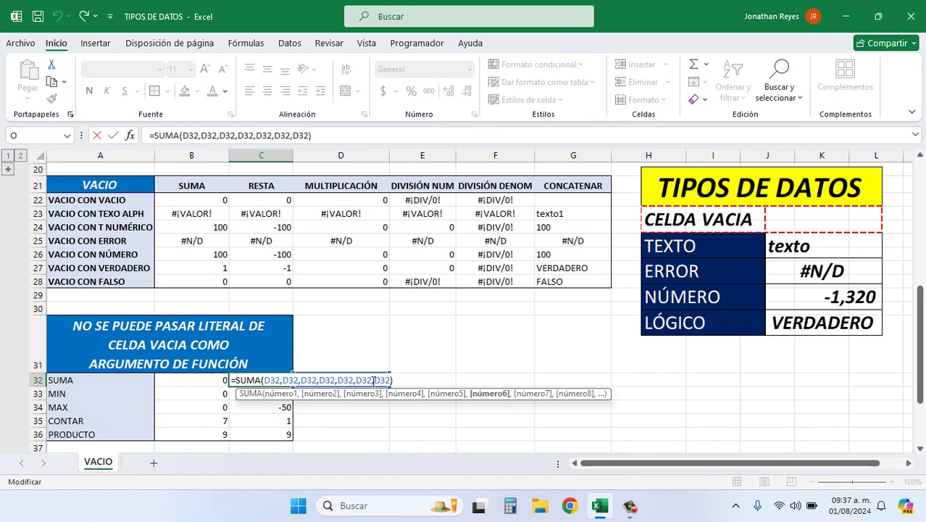
pyautogui.press('Return')
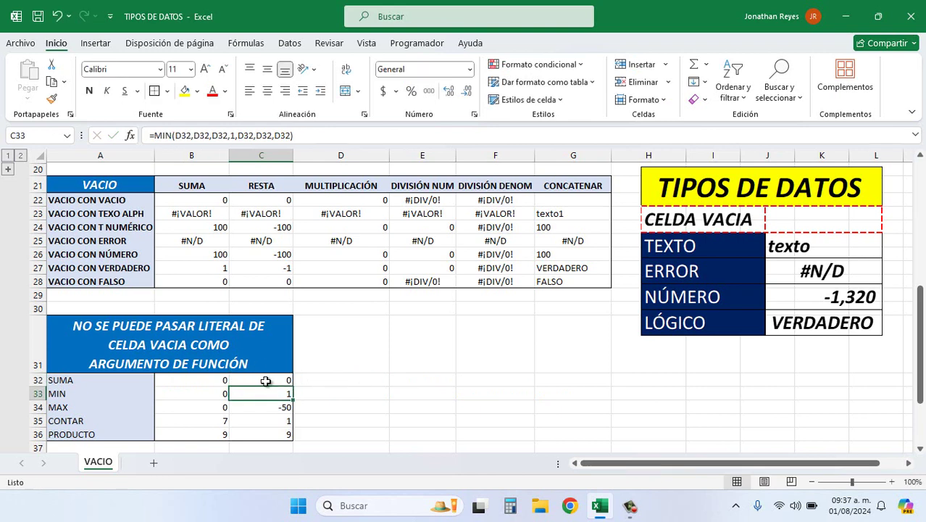
pyautogui.doubleClick(269, 380)
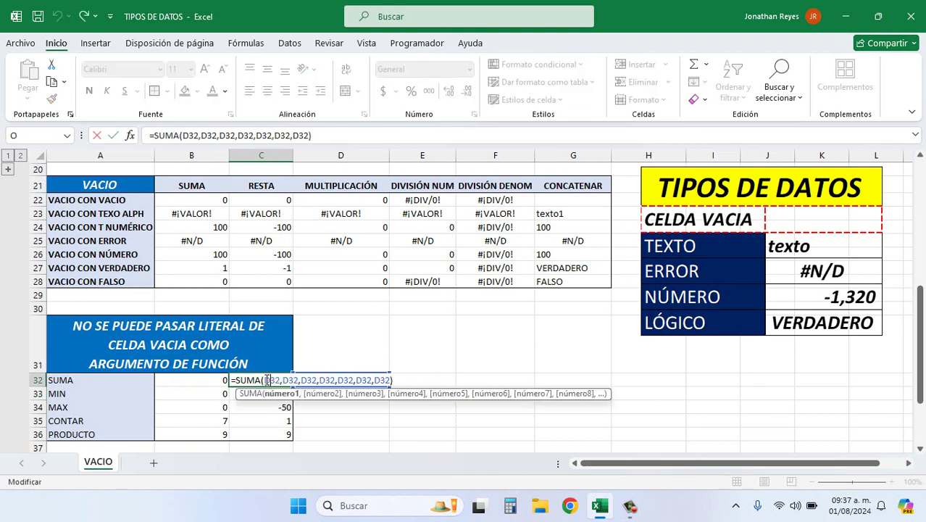
pyautogui.moveTo(265, 380); pyautogui.dragTo(389, 384)
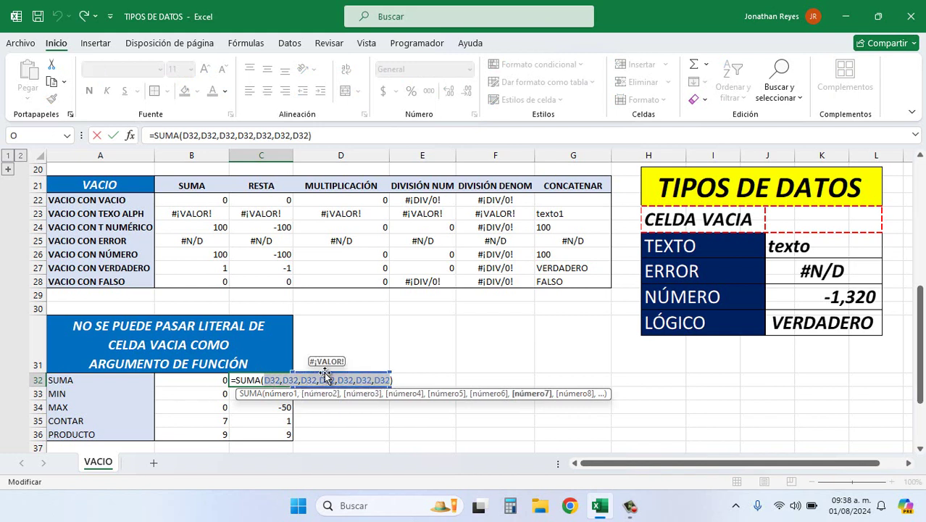
pyautogui.press('Return')
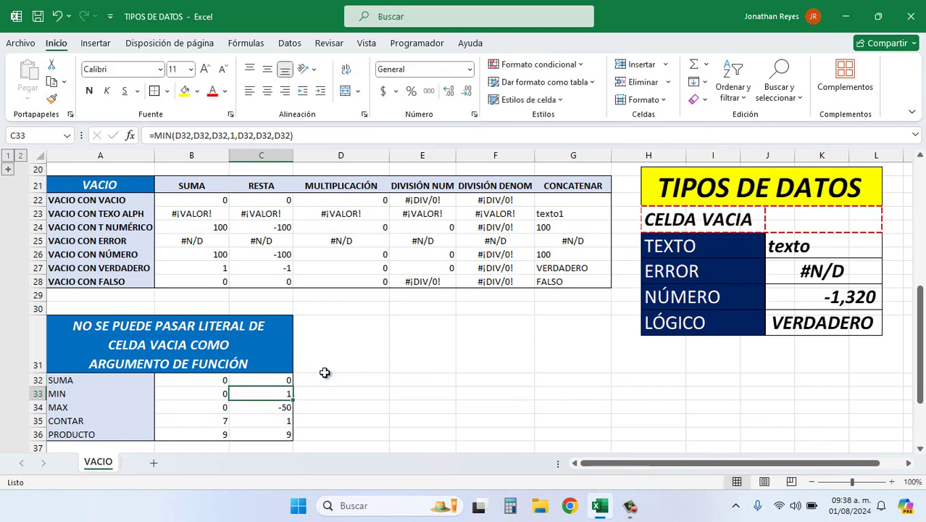
# - Compare B32's empty-argument SUMA with C32's D32-reference SUMA without editing either
pyautogui.doubleClick(206, 379)
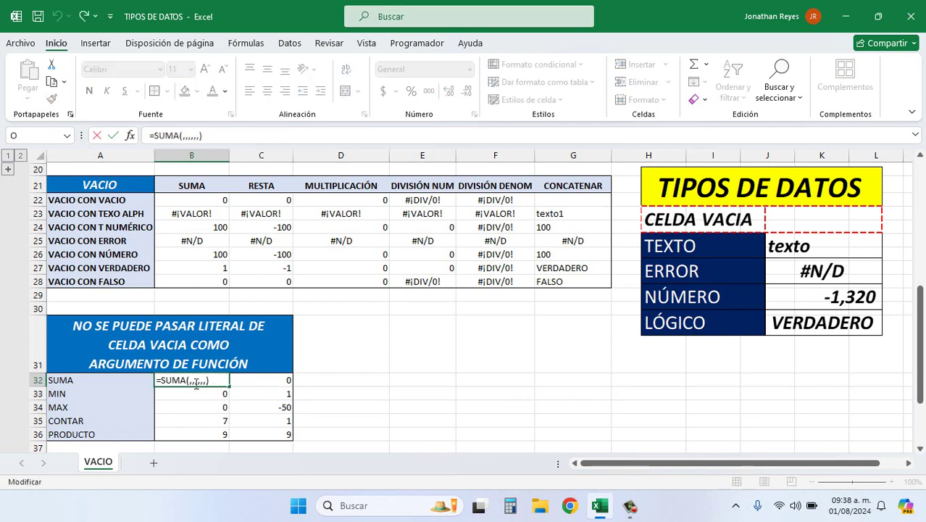
pyautogui.press('Return')
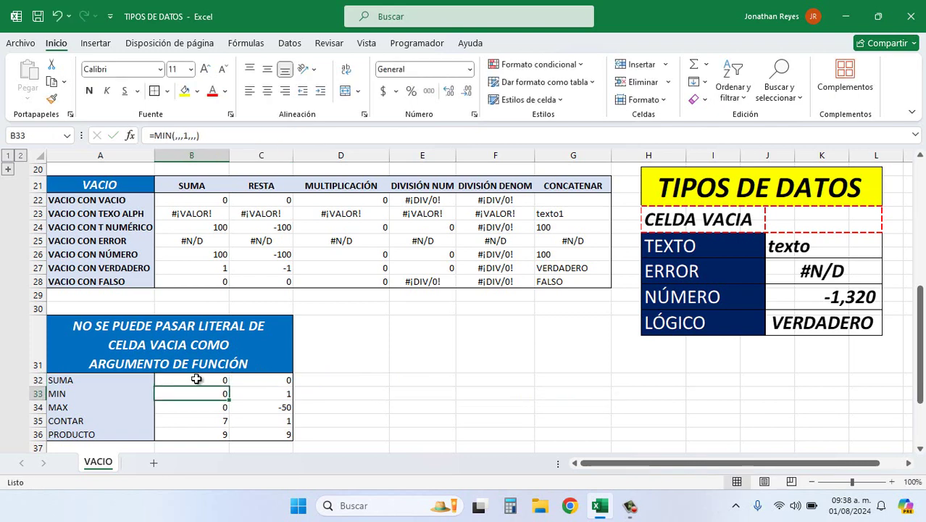
pyautogui.press('Up')
pyautogui.press('Right')
pyautogui.doubleClick(245, 381)
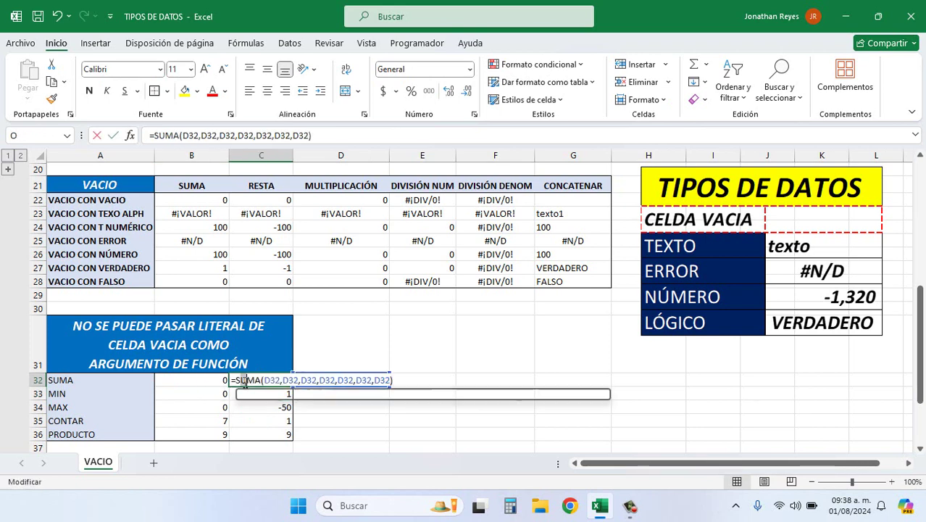
pyautogui.press('Return')
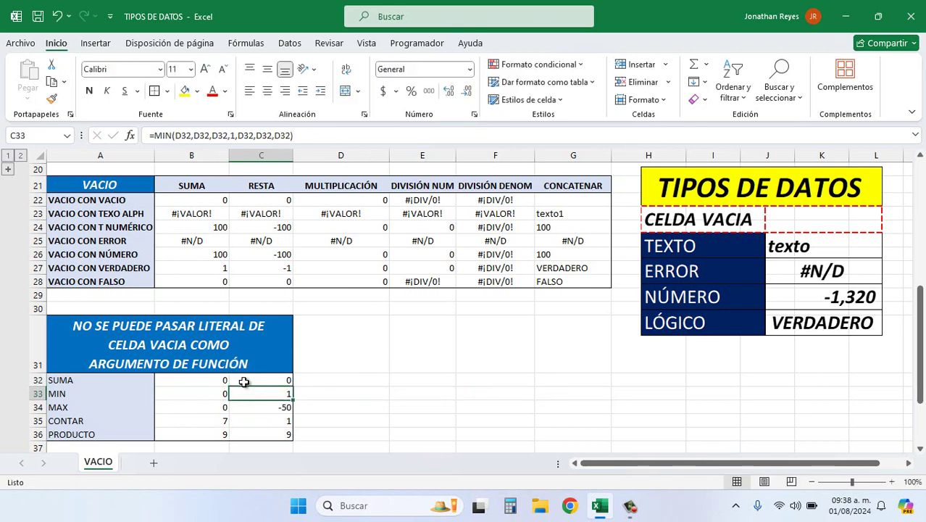
pyautogui.click(227, 378)
pyautogui.click(250, 381)
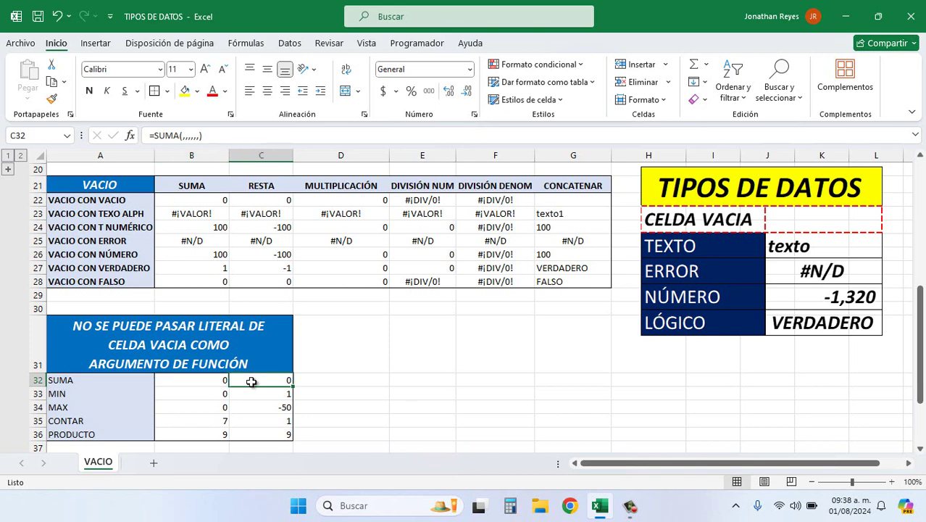
pyautogui.doubleClick(252, 380)
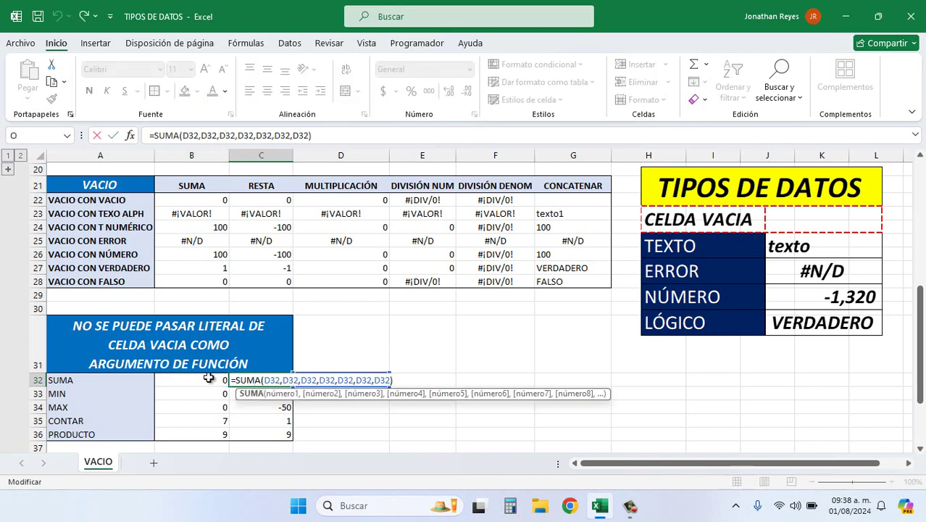
# - Step through the five empty arguments of B32's =SUMA(,,,,,) and commit it, giving 0
pyautogui.click(208, 377)
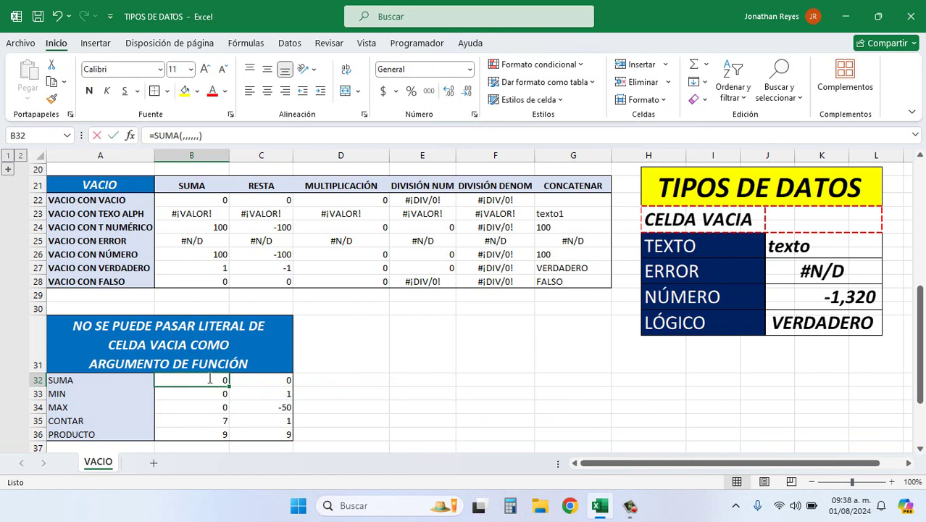
pyautogui.doubleClick(194, 380)
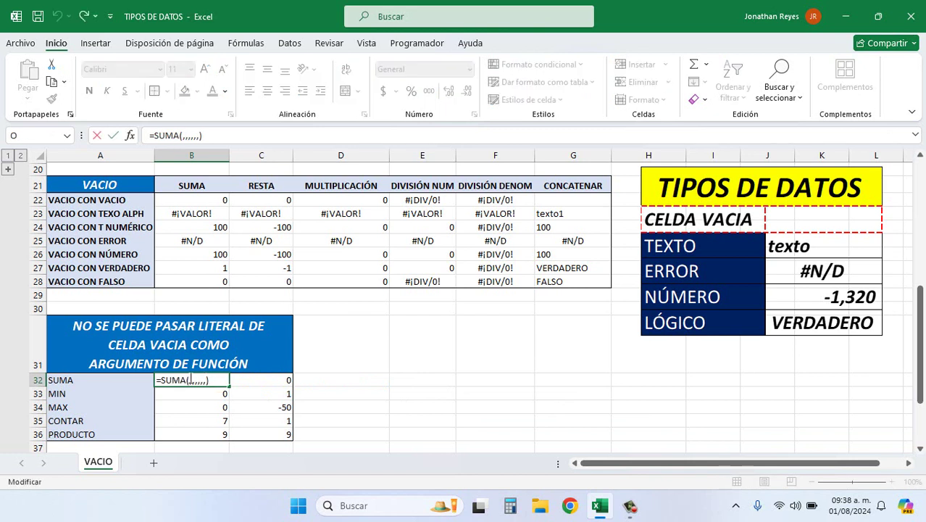
pyautogui.click(190, 380)
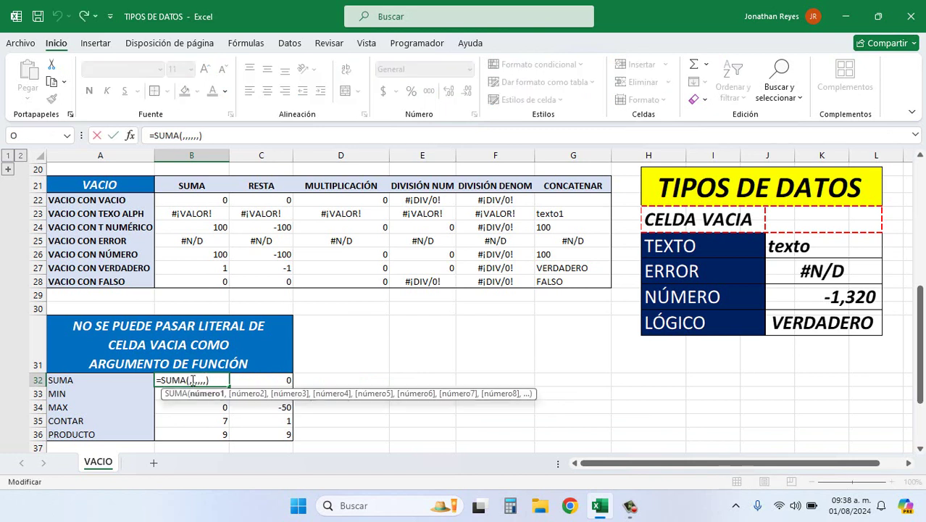
pyautogui.click(193, 380)
pyautogui.click(196, 380)
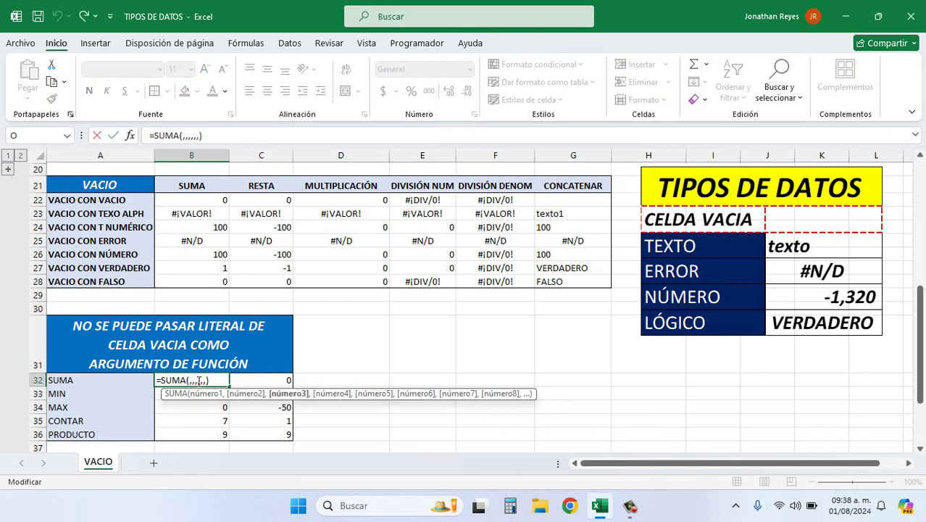
pyautogui.click(198, 380)
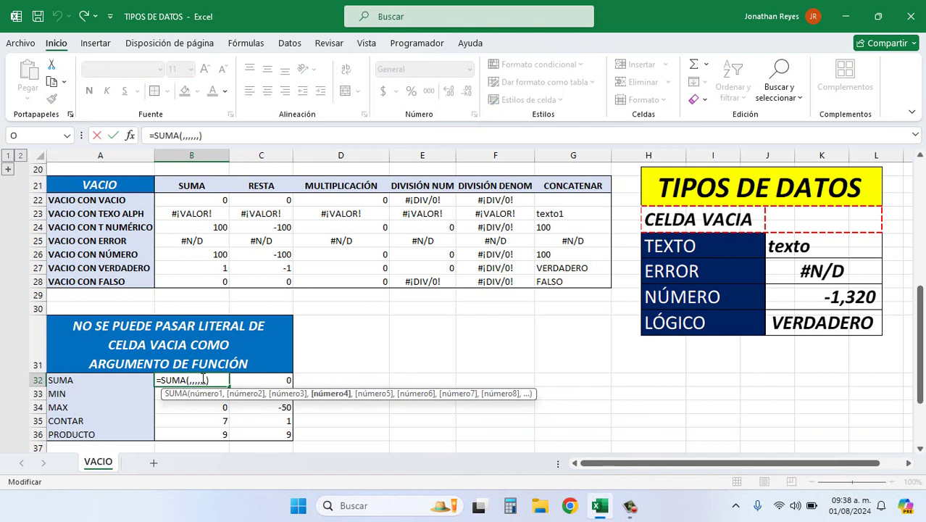
pyautogui.click(203, 380)
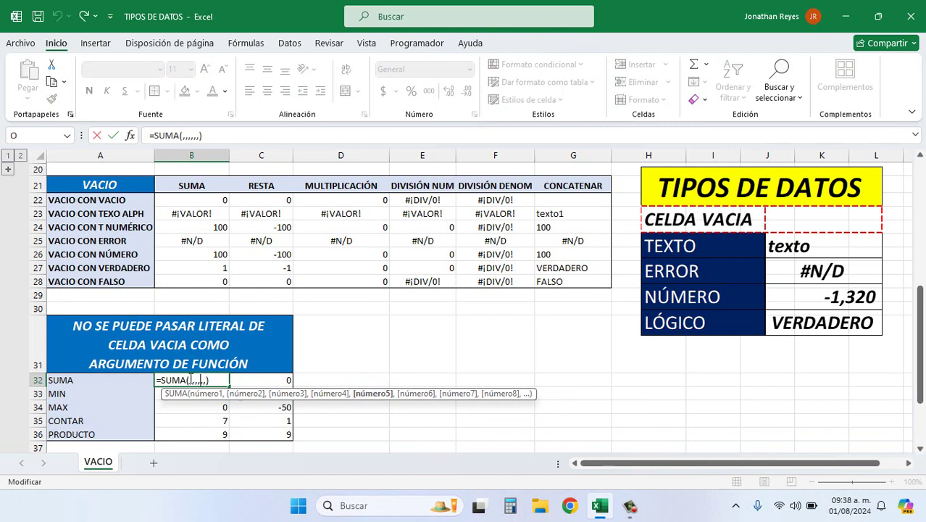
pyautogui.click(190, 379)
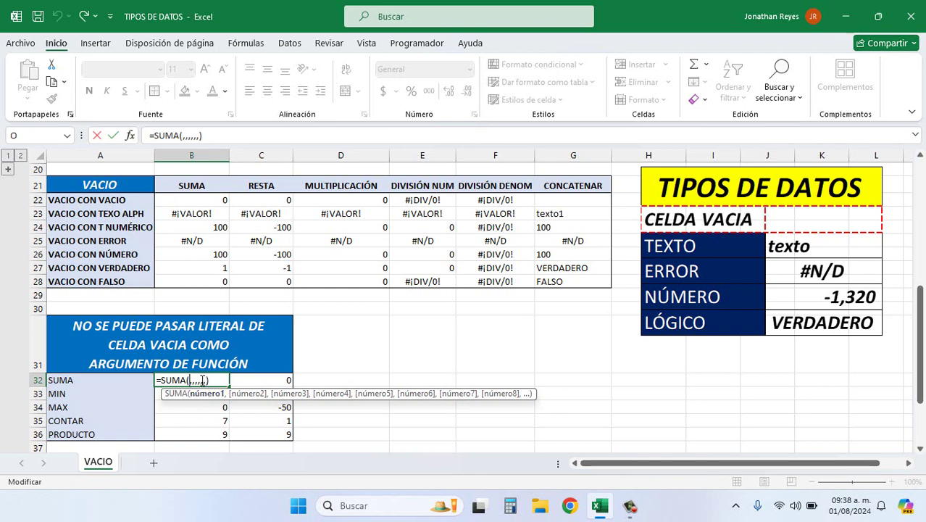
pyautogui.press('Return')
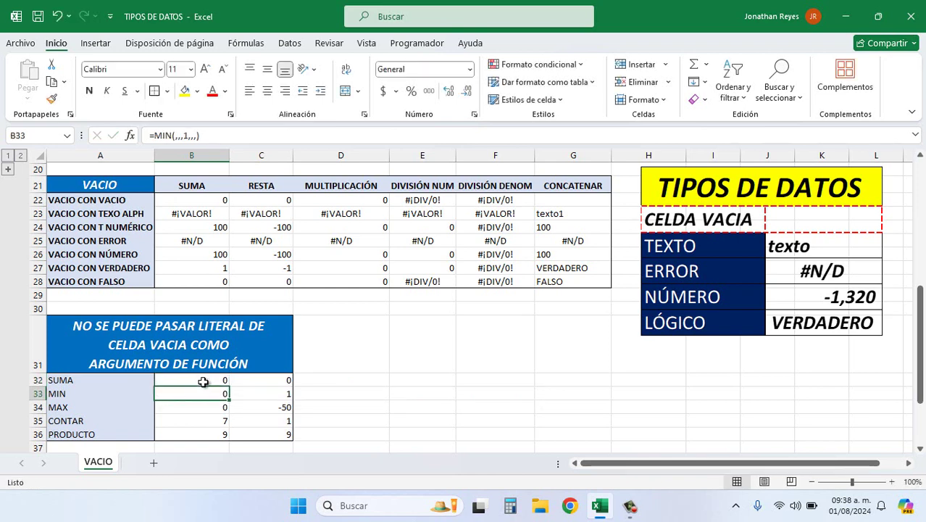
pyautogui.doubleClick(197, 393)
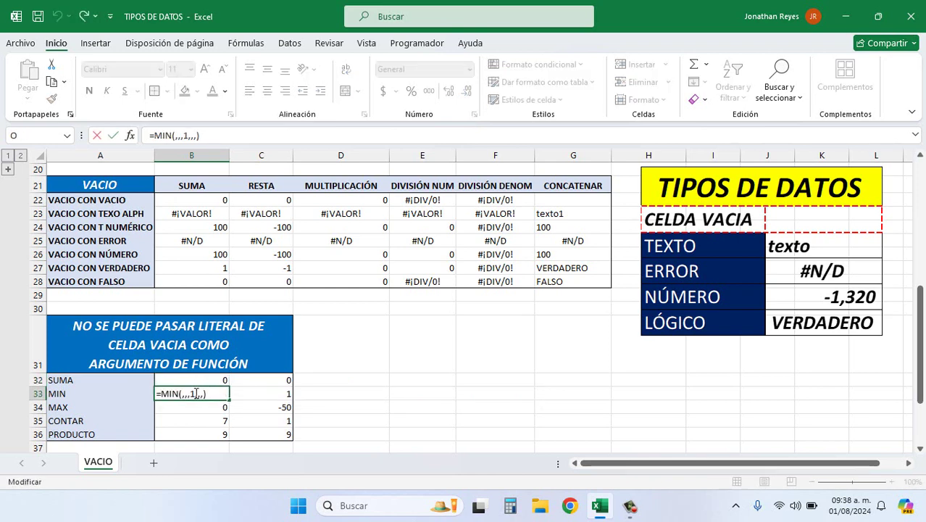
pyautogui.click(188, 392)
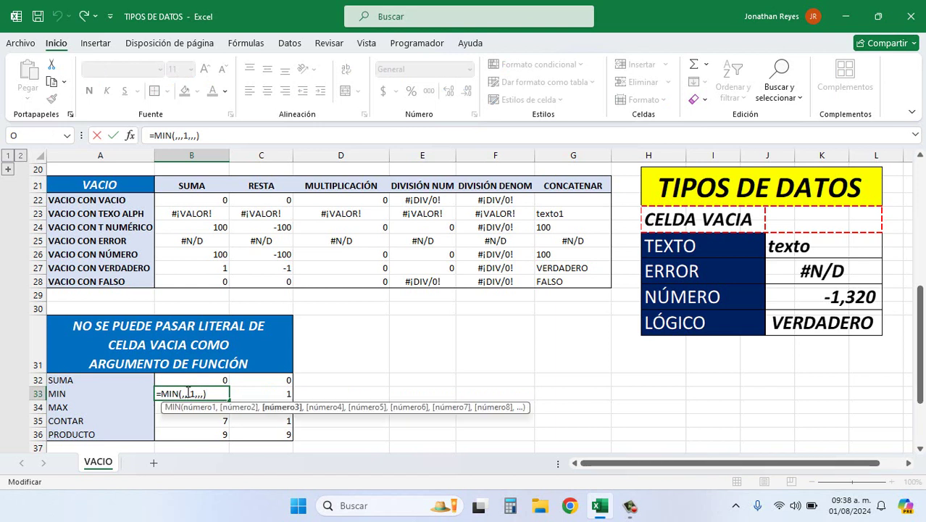
pyautogui.click(182, 393)
pyautogui.click(186, 394)
pyautogui.click(188, 394)
pyautogui.click(203, 394)
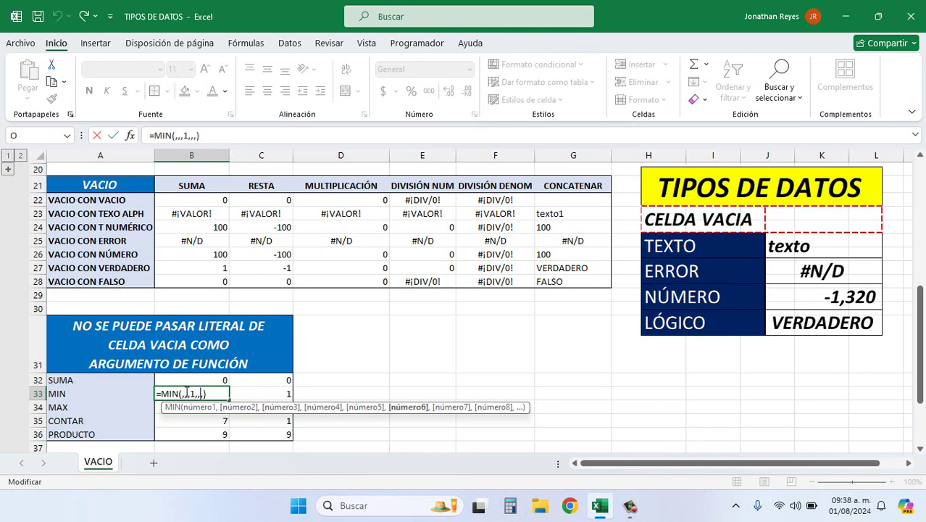
pyautogui.click(185, 393)
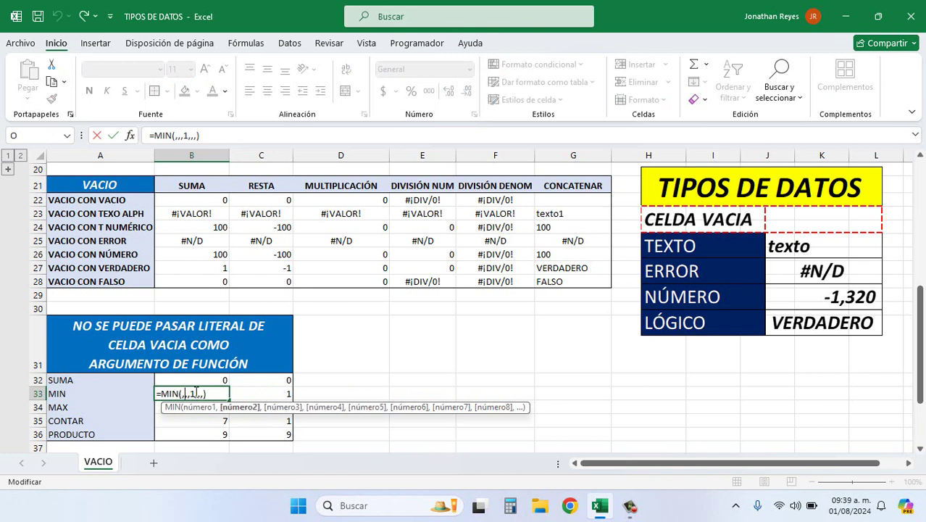
pyautogui.click(194, 392)
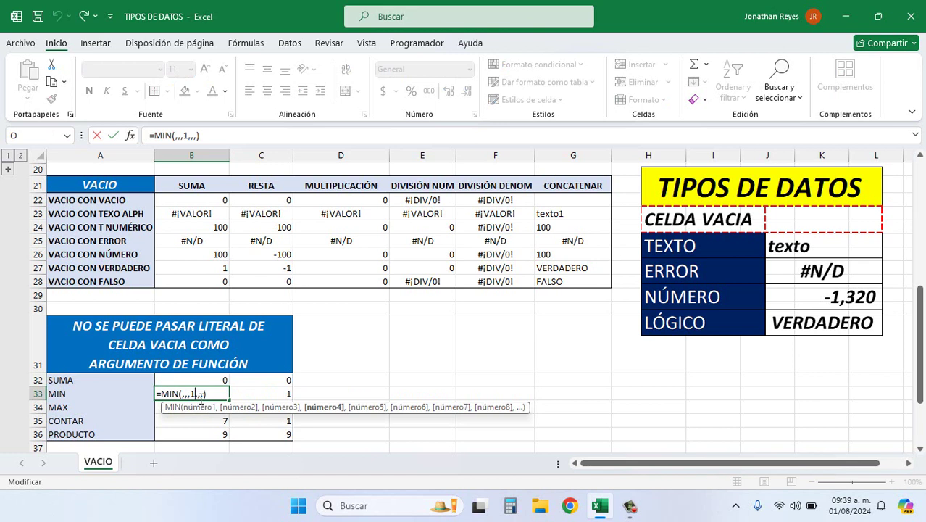
pyautogui.press('Return')
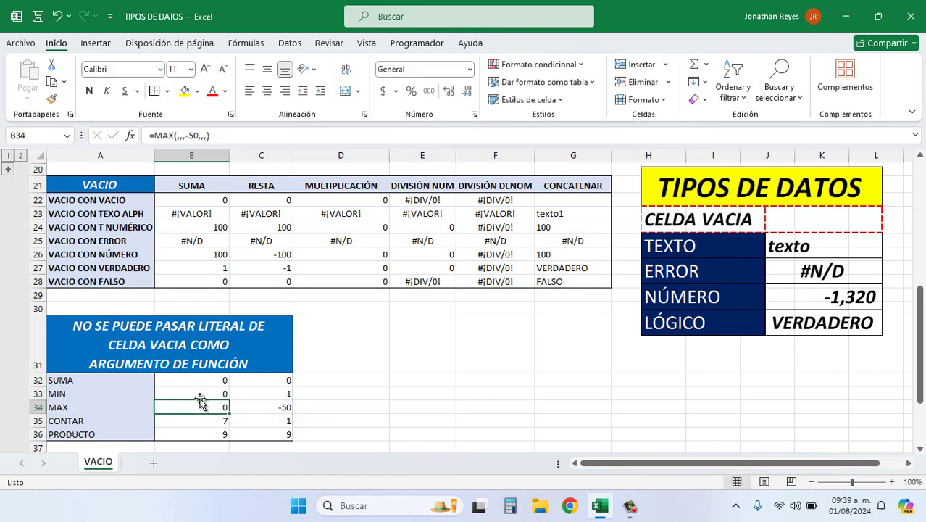
pyautogui.press('Up')
pyautogui.press('Right')
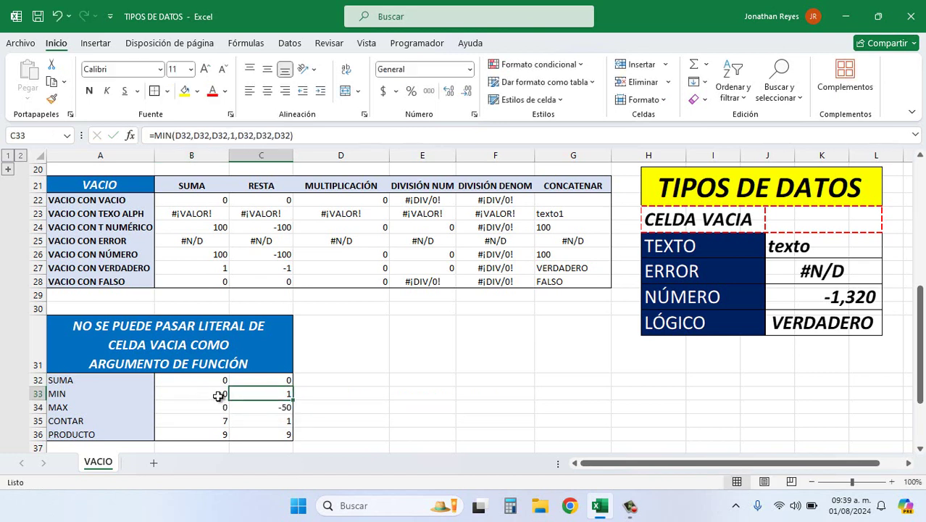
pyautogui.doubleClick(271, 394)
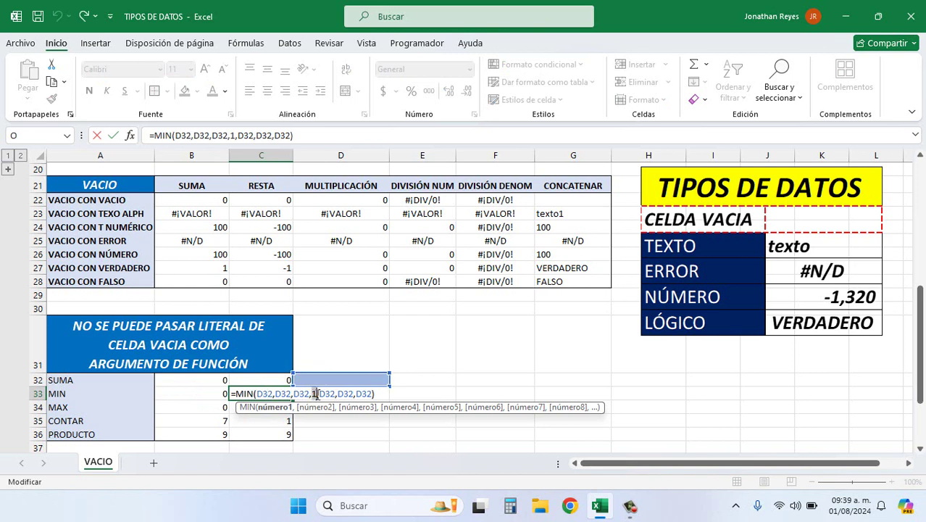
pyautogui.click(316, 394)
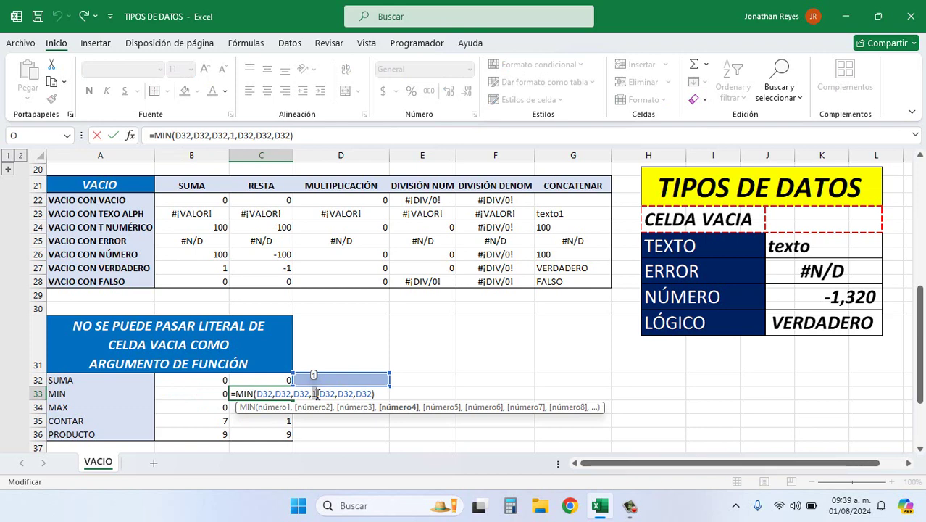
pyautogui.click(280, 394)
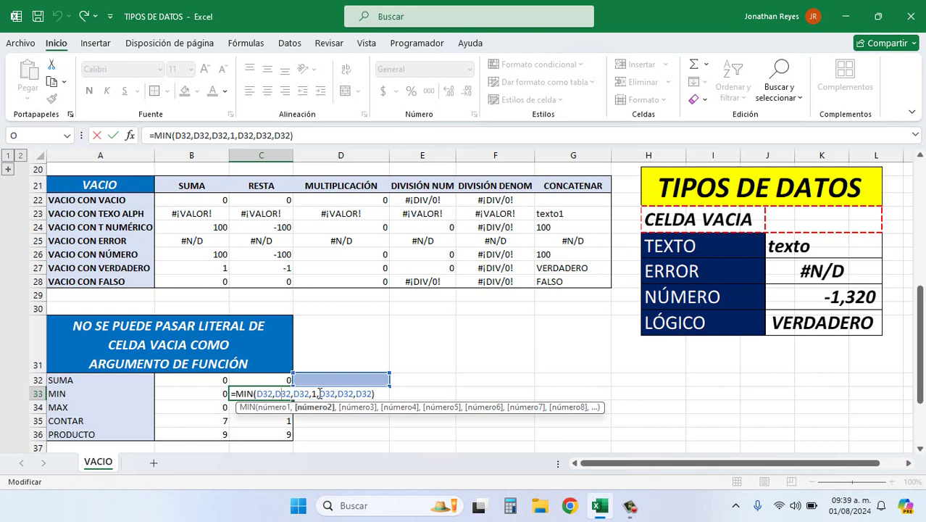
pyautogui.moveTo(317, 393); pyautogui.dragTo(310, 393)
pyautogui.click(310, 393)
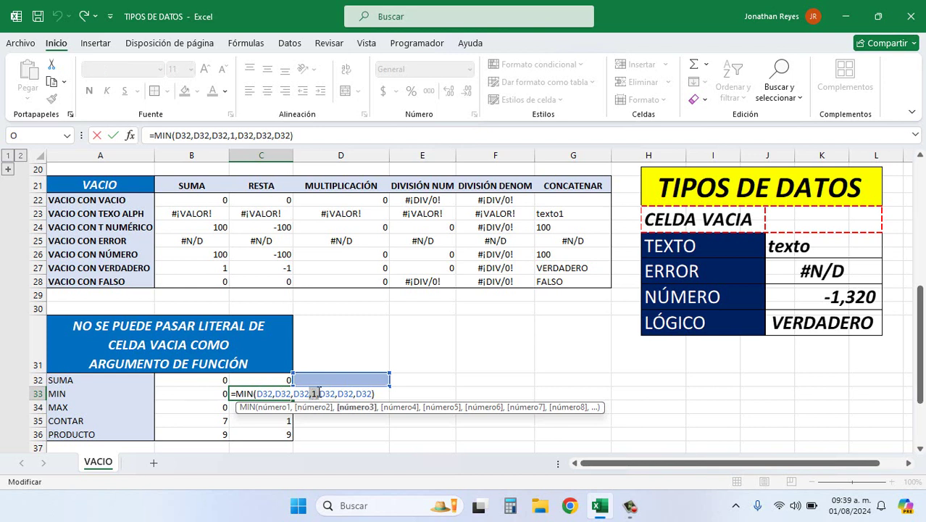
pyautogui.press('Return')
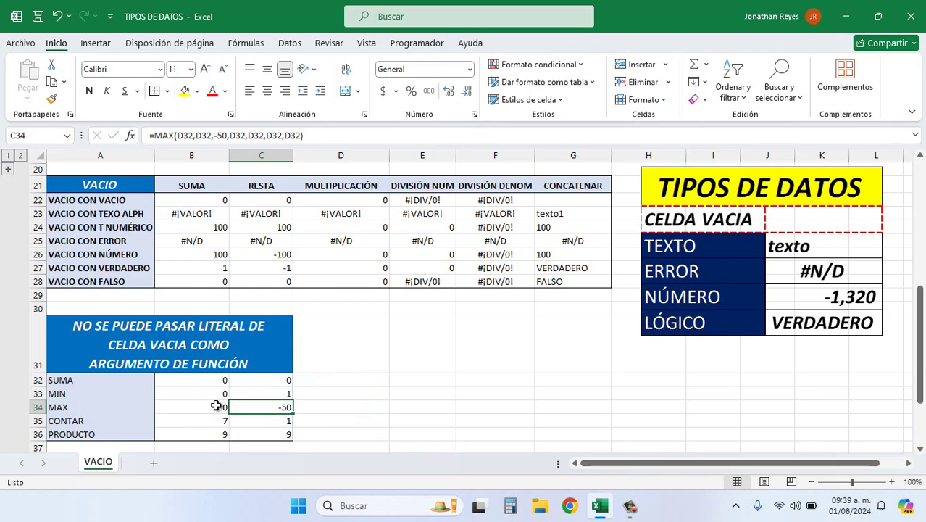
pyautogui.press('F2')
pyautogui.press('Return')
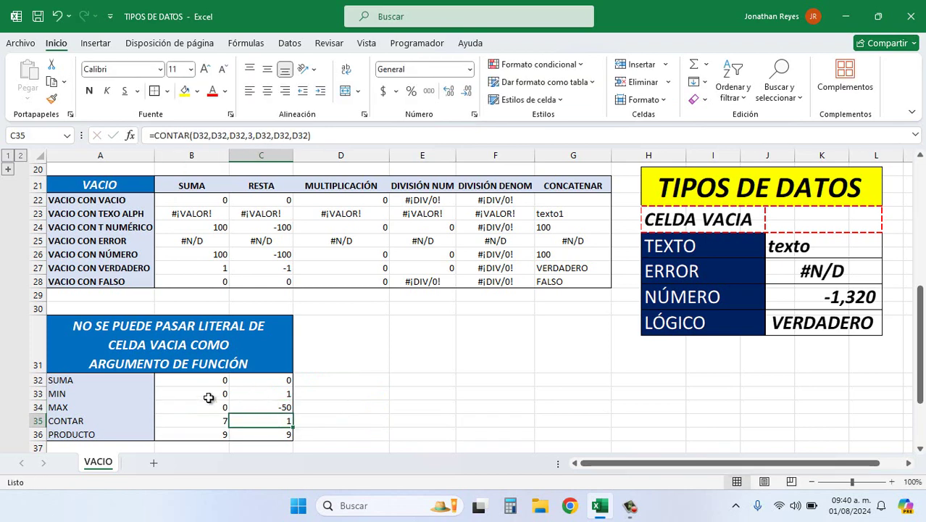
# - Walk through the empty arguments of B35's CONTAR formula and commit it unchanged
pyautogui.doubleClick(203, 421)
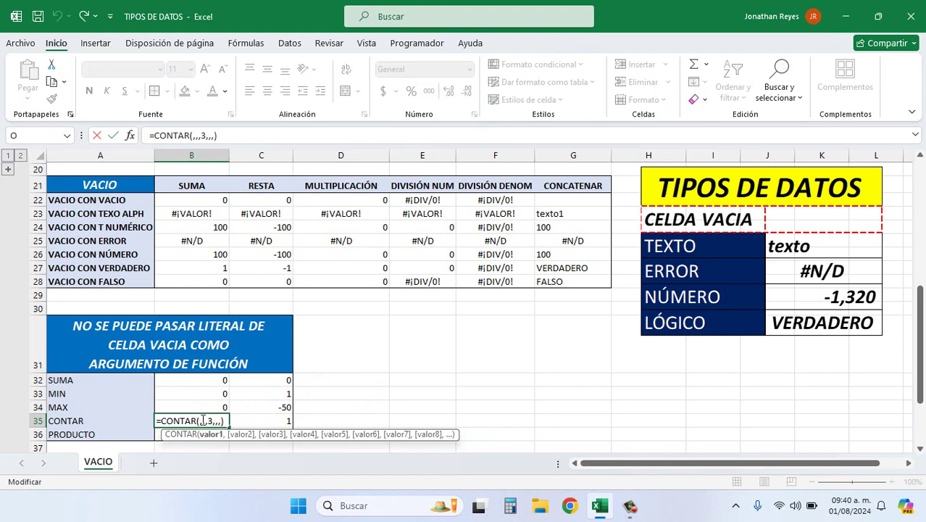
pyautogui.click(219, 420)
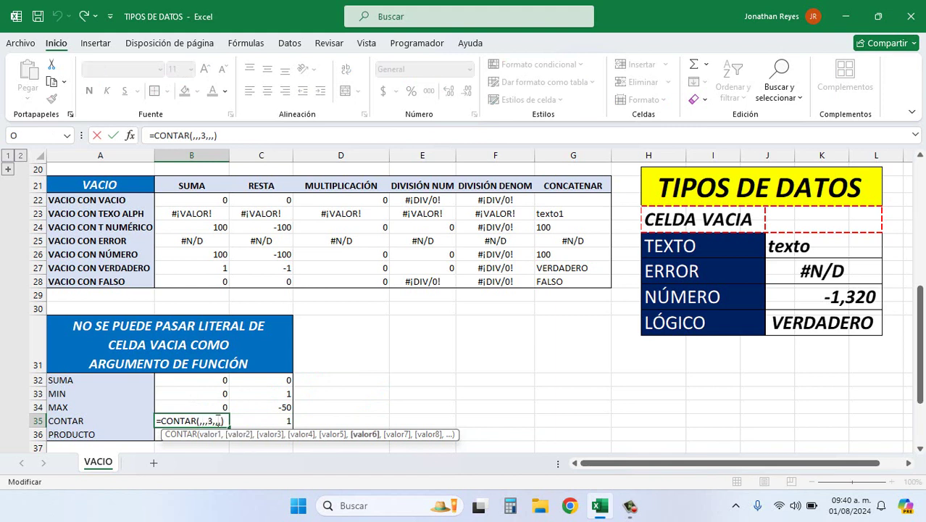
pyautogui.click(206, 420)
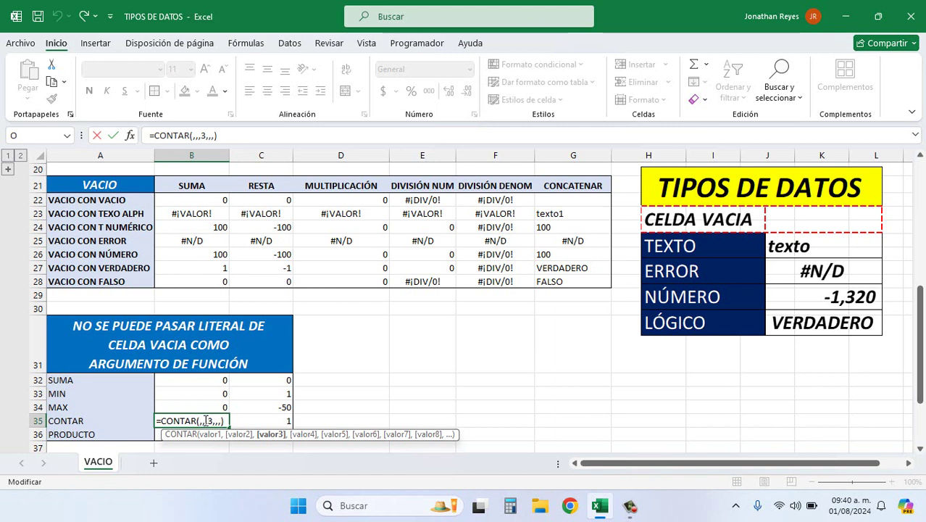
pyautogui.click(215, 421)
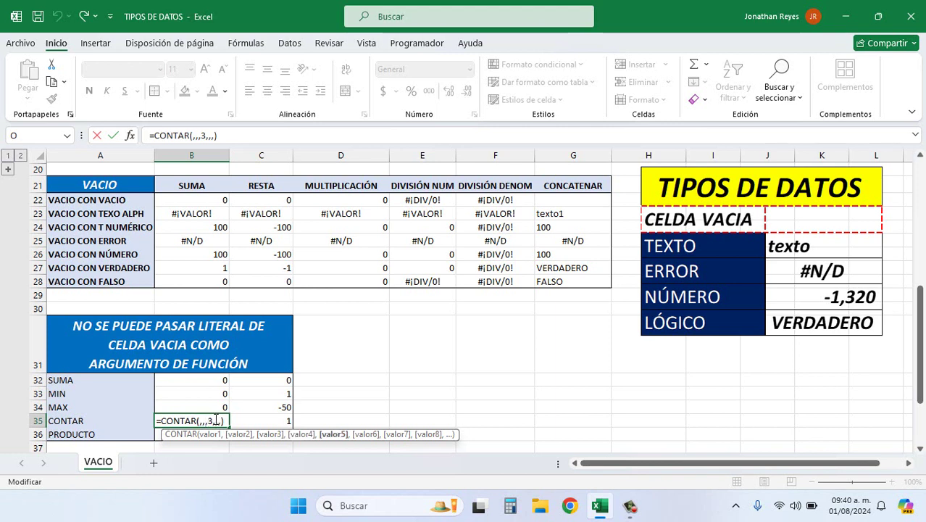
pyautogui.click(206, 421)
pyautogui.click(219, 421)
pyautogui.click(201, 421)
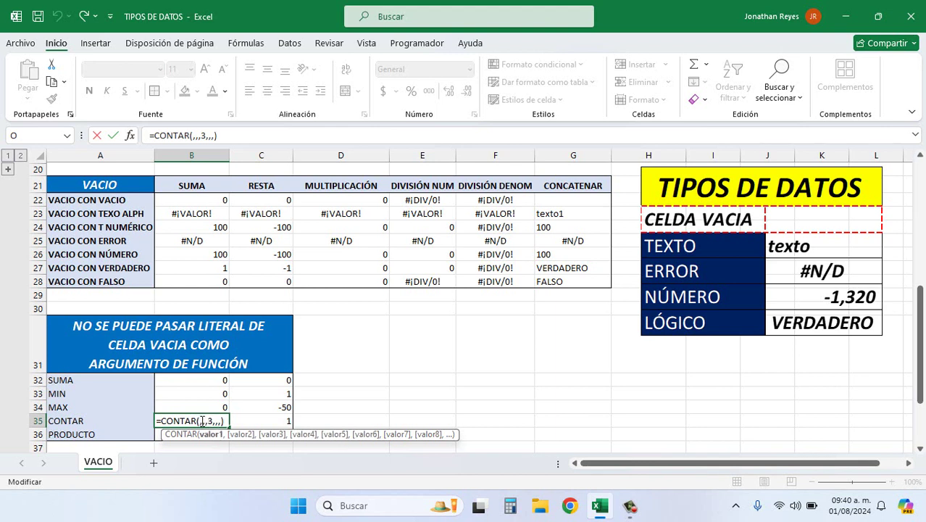
pyautogui.click(206, 420)
pyautogui.click(211, 420)
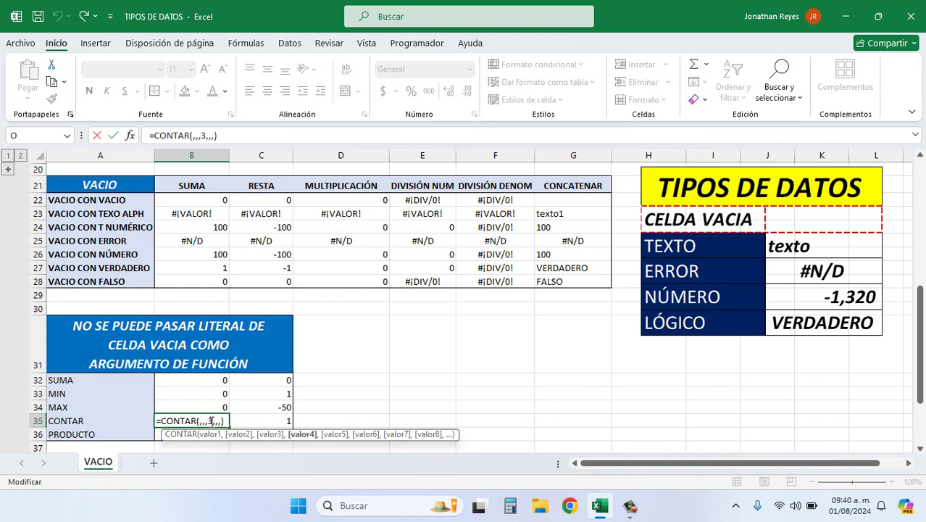
pyautogui.click(214, 420)
pyautogui.click(217, 420)
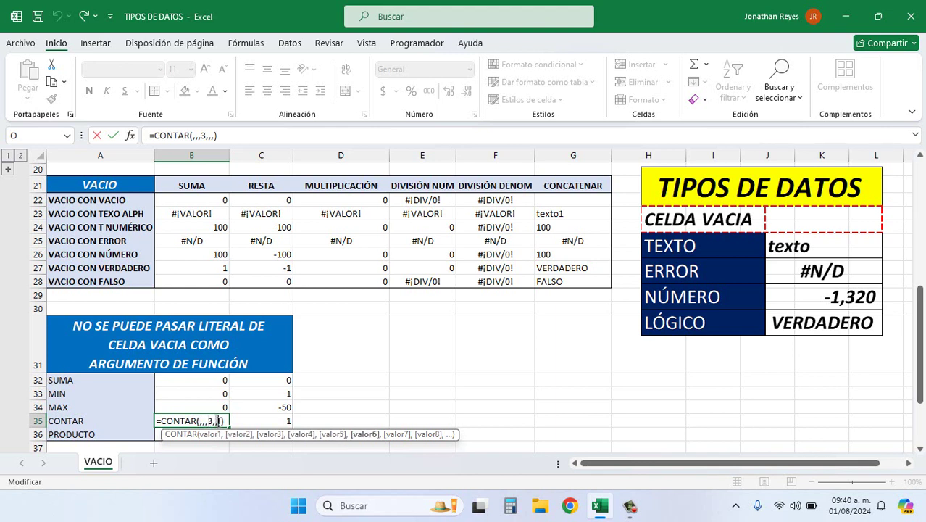
pyautogui.click(221, 420)
pyautogui.press('Return')
pyautogui.click(221, 421)
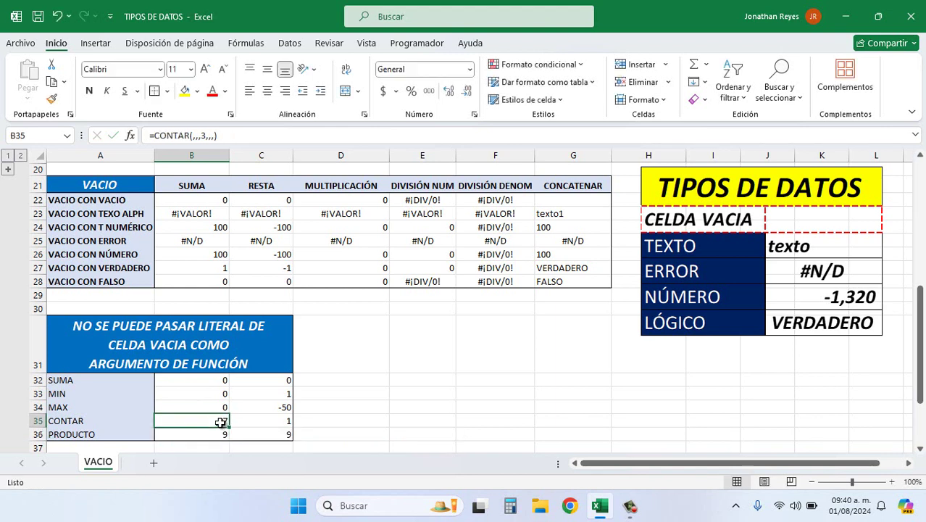
# - Highlight the blank D32 references and the 3 in C35's =CONTAR(D32,D32,D32,3,D32,D32,D32), then commit
pyautogui.press('Right')
pyautogui.doubleClick(234, 420)
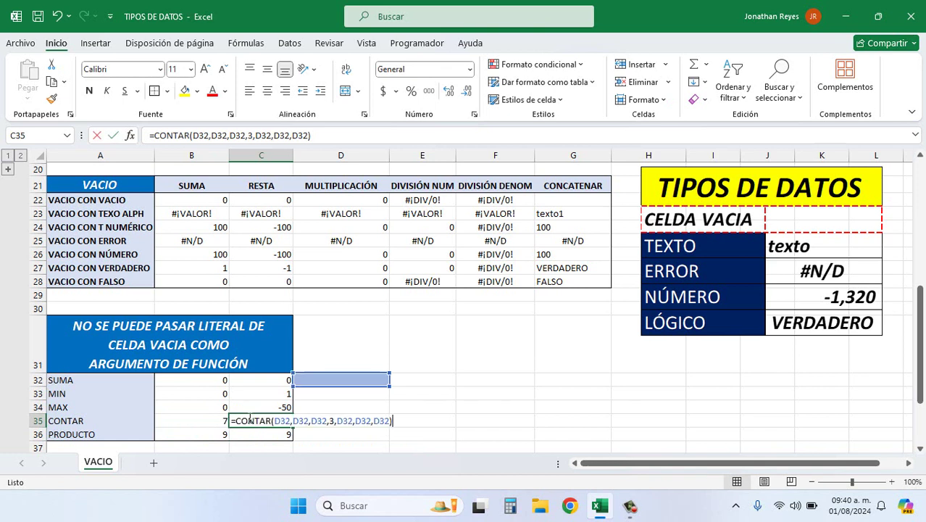
pyautogui.click(282, 420)
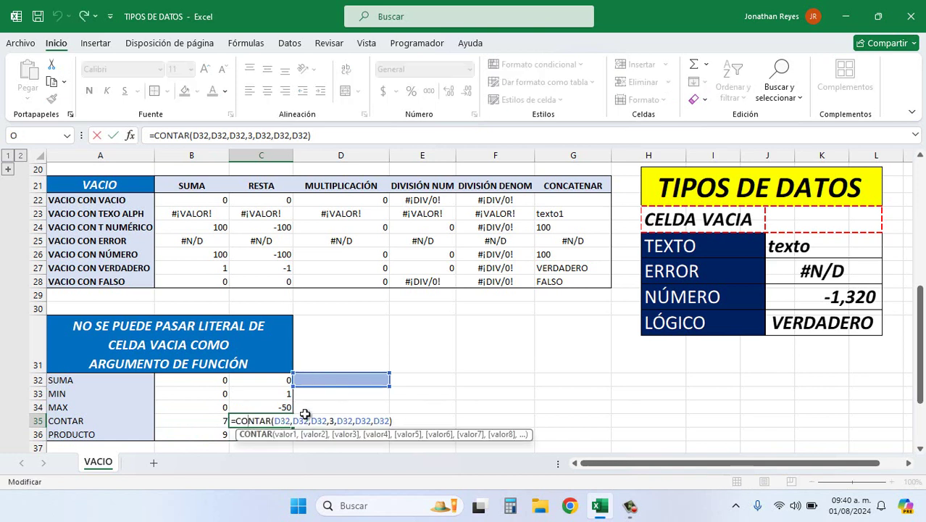
pyautogui.click(281, 420)
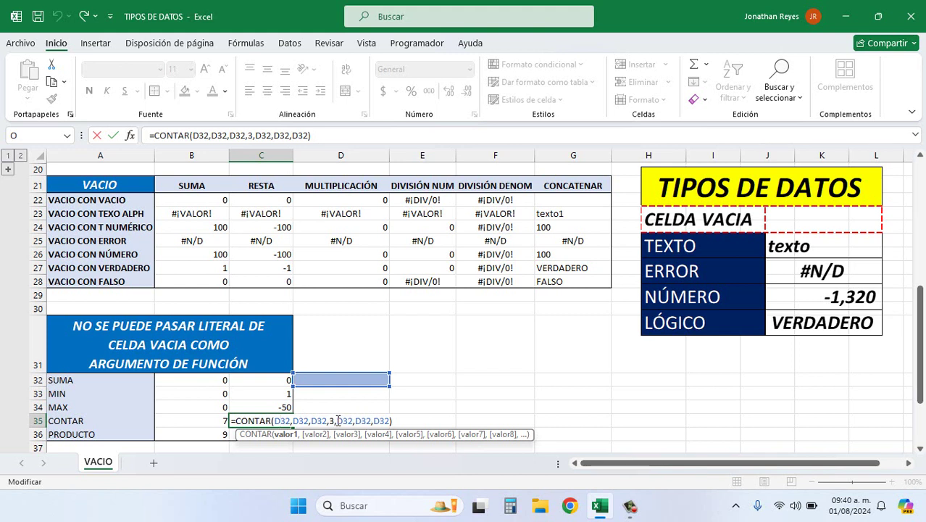
pyautogui.moveTo(337, 420); pyautogui.dragTo(386, 420)
pyautogui.click(386, 420)
pyautogui.moveTo(335, 420); pyautogui.dragTo(327, 420)
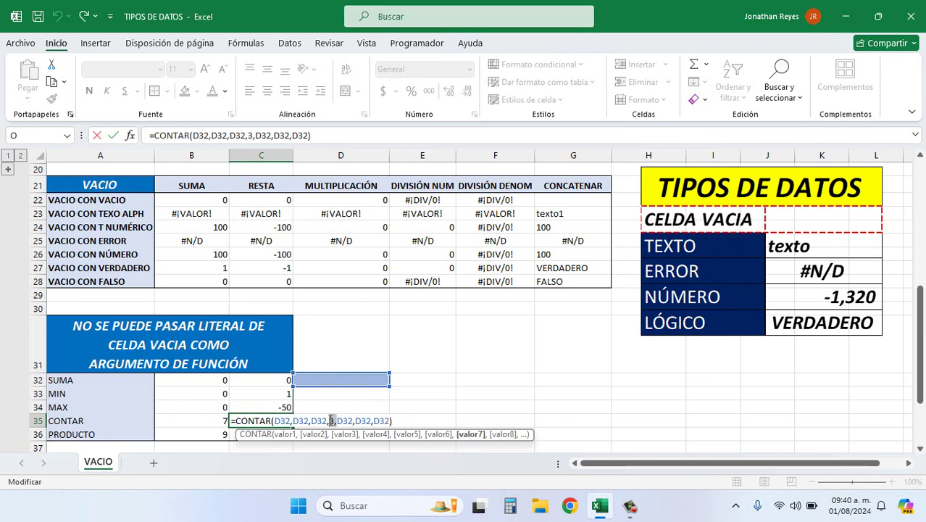
pyautogui.press('Return')
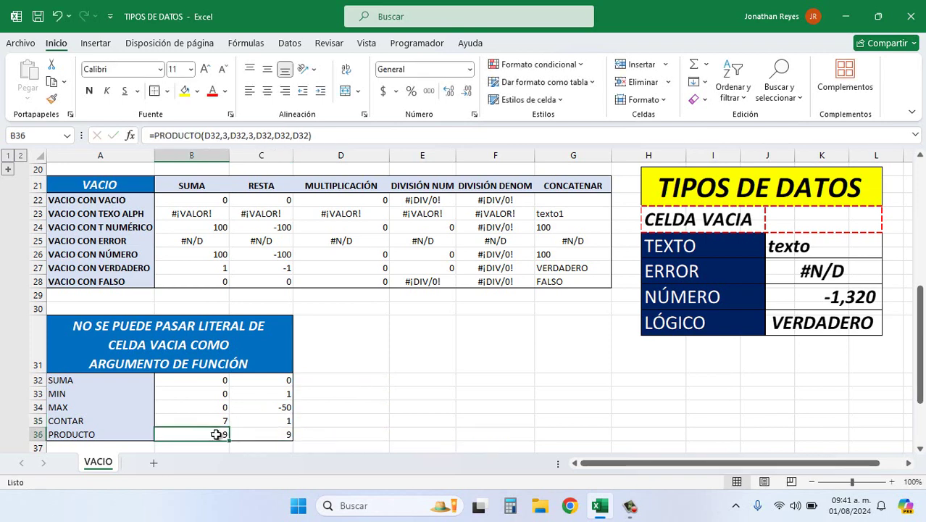
# - Add a comma among B36's empty PRODUCTO arguments, giving =PRODUCTO(,,3,,3,,) returning 9
pyautogui.doubleClick(217, 434)
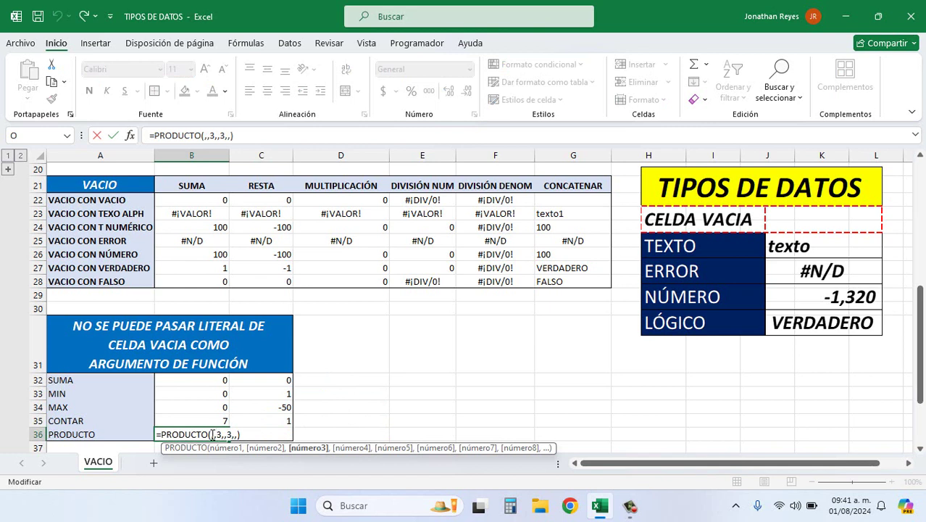
pyautogui.click(211, 434)
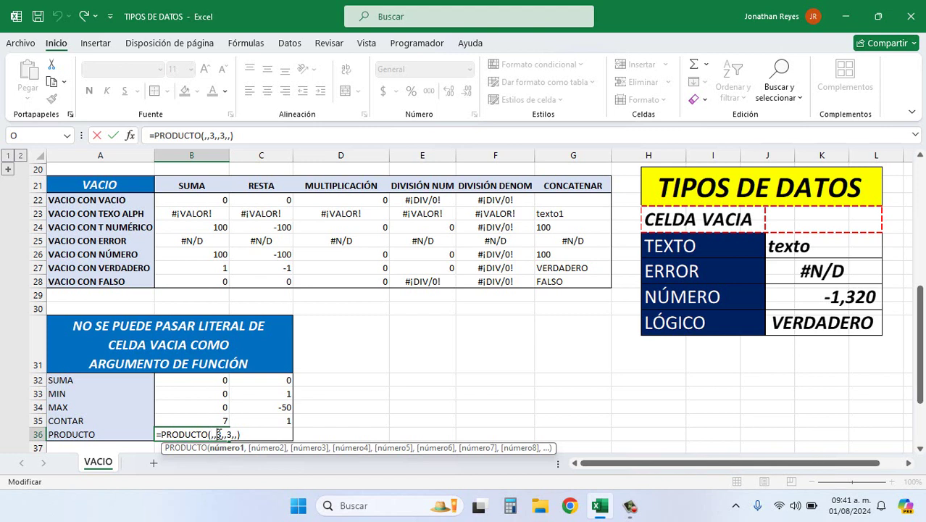
pyautogui.click(226, 434)
pyautogui.write(',')
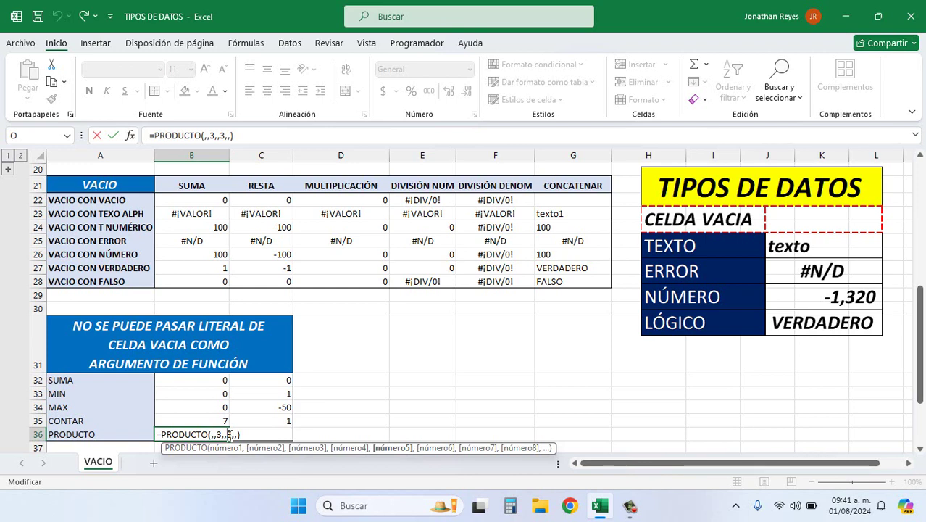
pyautogui.press('Return')
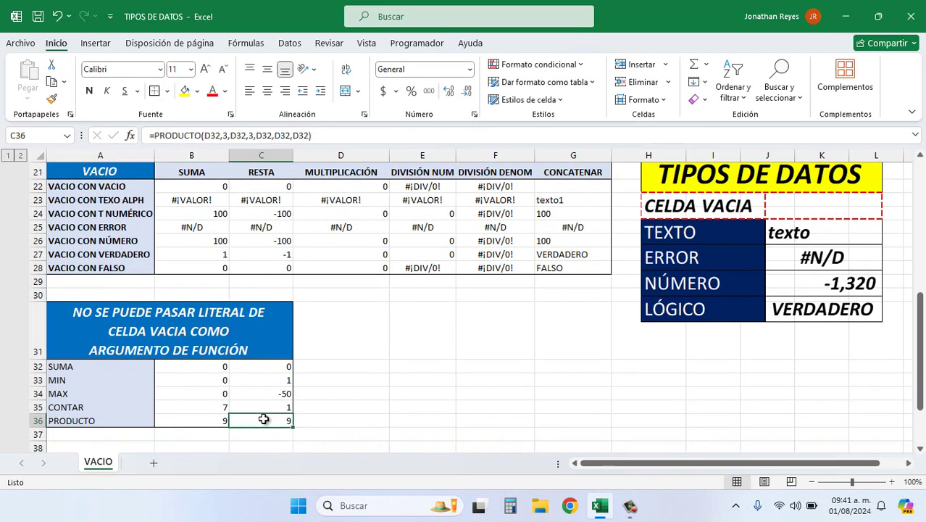
# - Review C36's =PRODUCTO(D32,3,D32,3,D32,D32,D32) arguments and commit it, returning 9
pyautogui.doubleClick(261, 420)
pyautogui.click(295, 420)
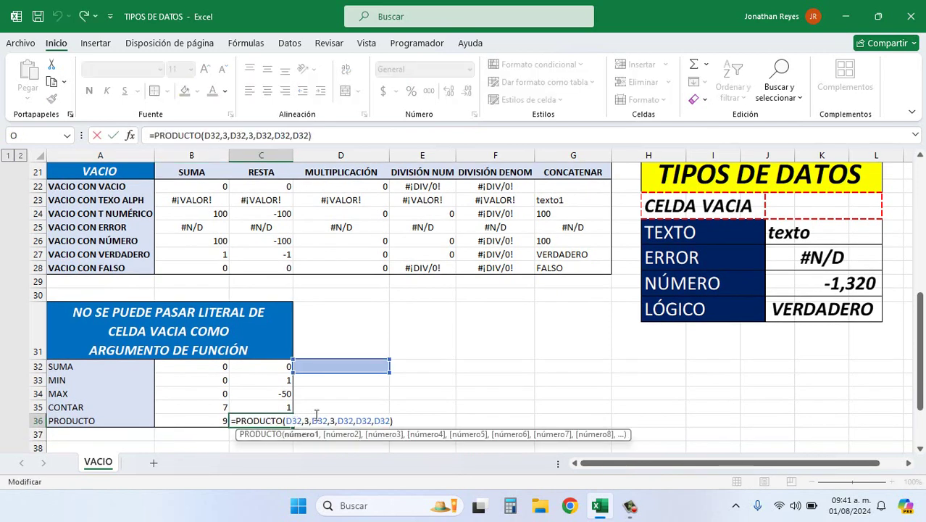
pyautogui.click(319, 421)
pyautogui.click(353, 420)
pyautogui.click(391, 420)
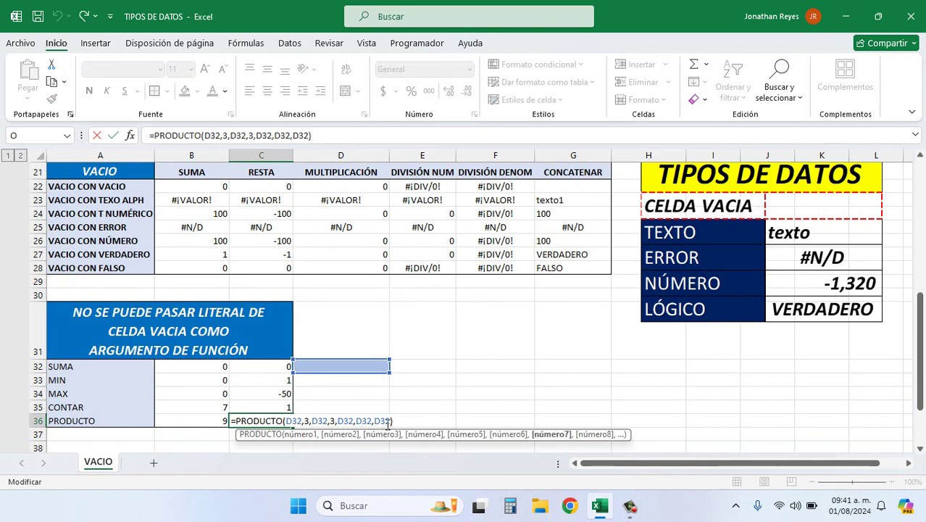
pyautogui.moveTo(391, 420); pyautogui.dragTo(354, 420)
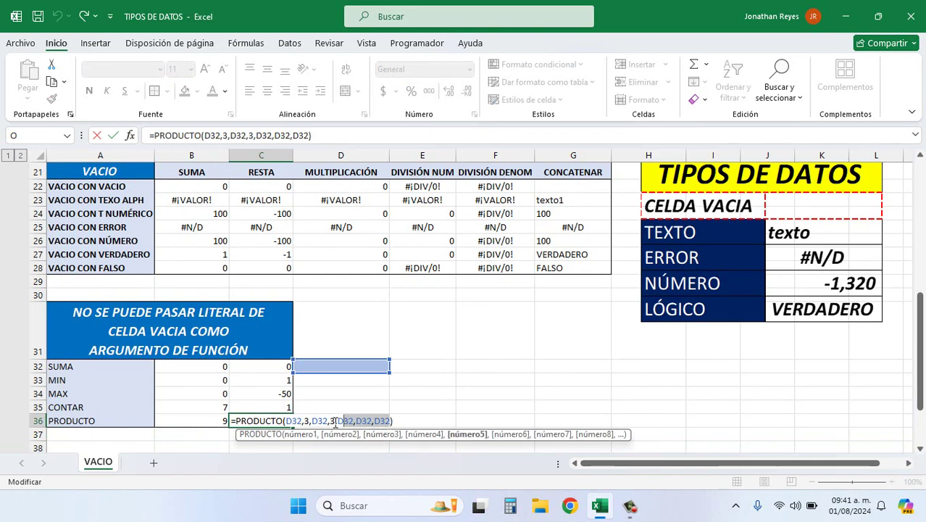
pyautogui.click(334, 420)
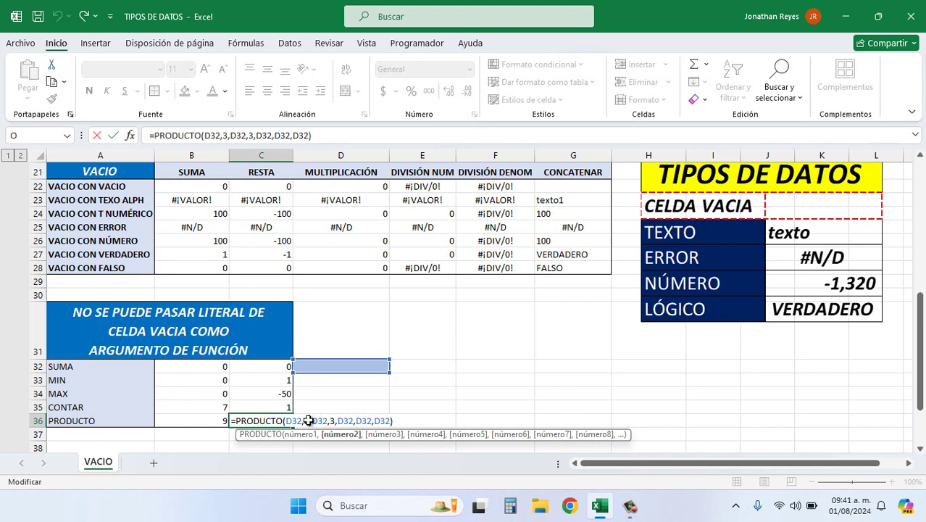
pyautogui.press('Return')
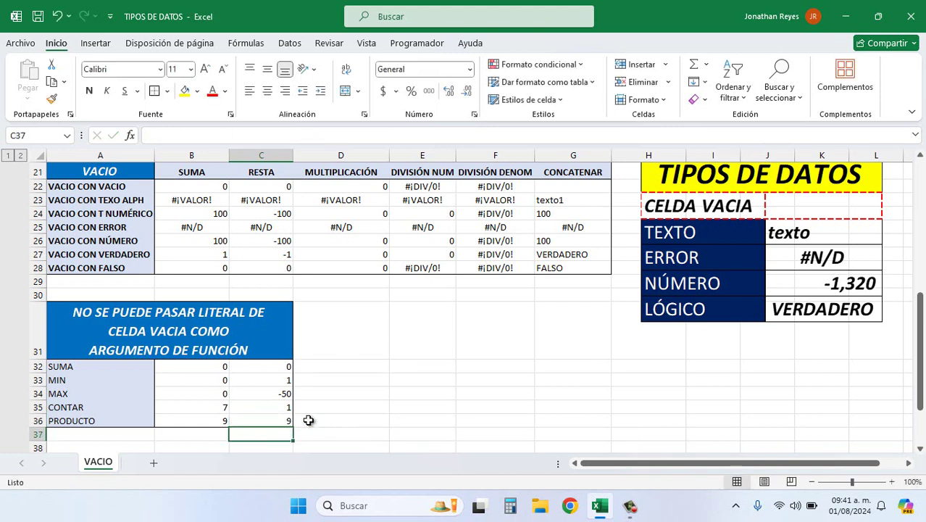
pyautogui.click(224, 421)
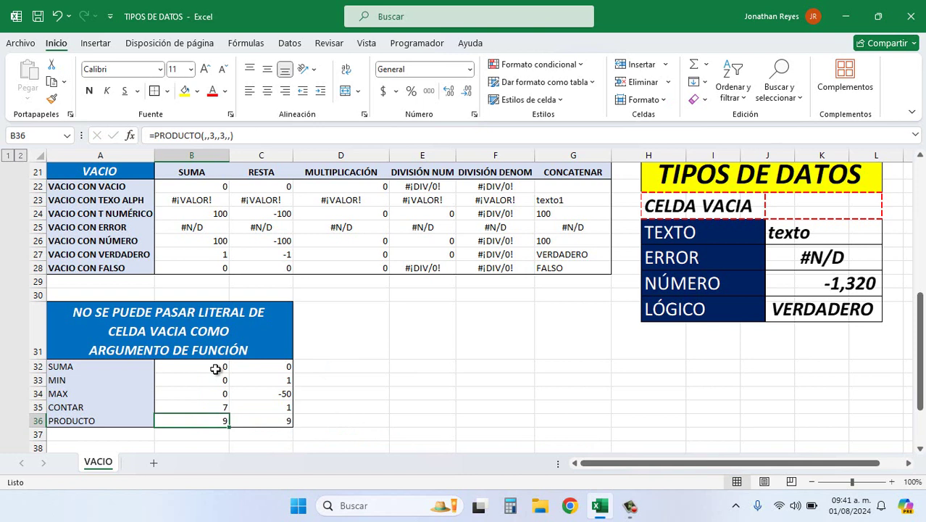
pyautogui.doubleClick(205, 437)
pyautogui.write('=')
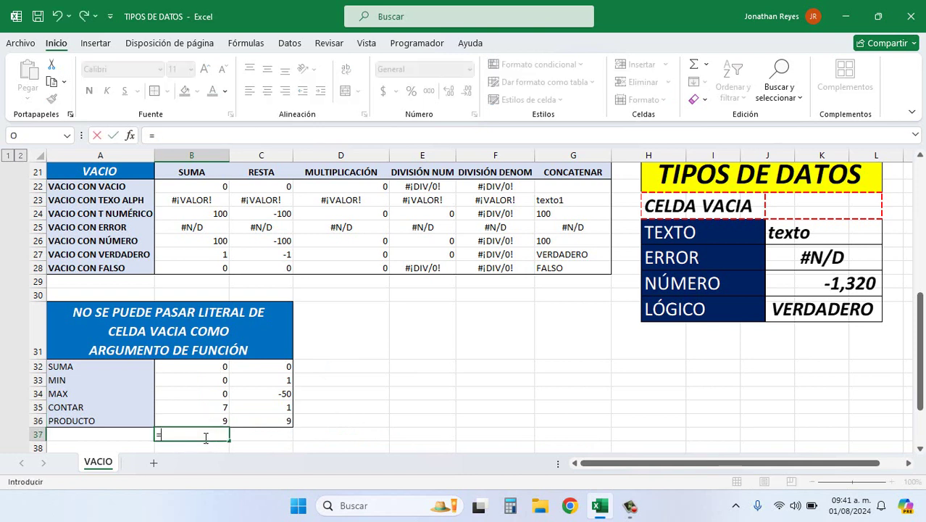
pyautogui.write('5-')
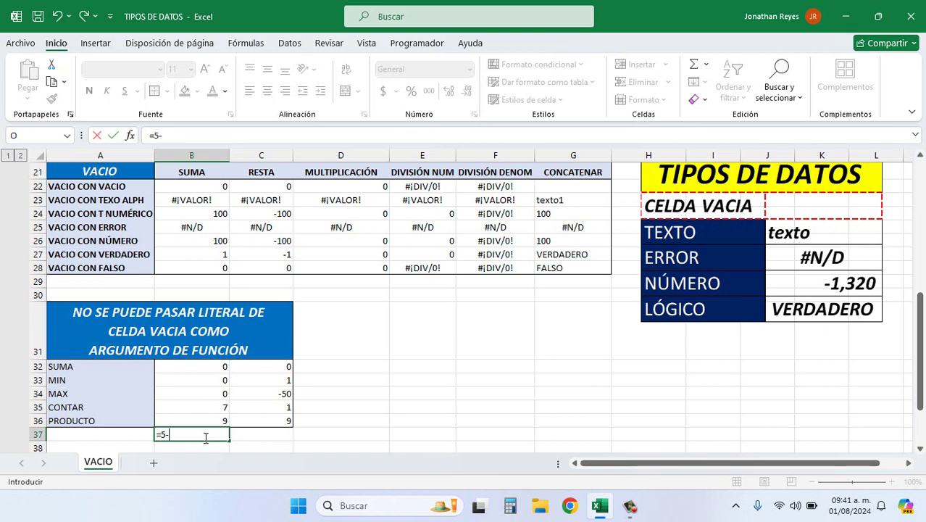
pyautogui.press('Return')
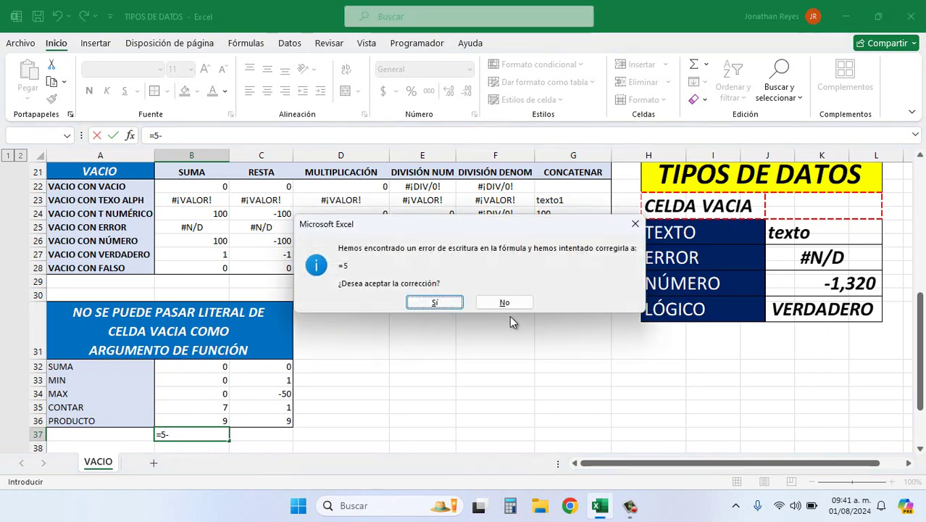
pyautogui.click(508, 304)
pyautogui.click(468, 297)
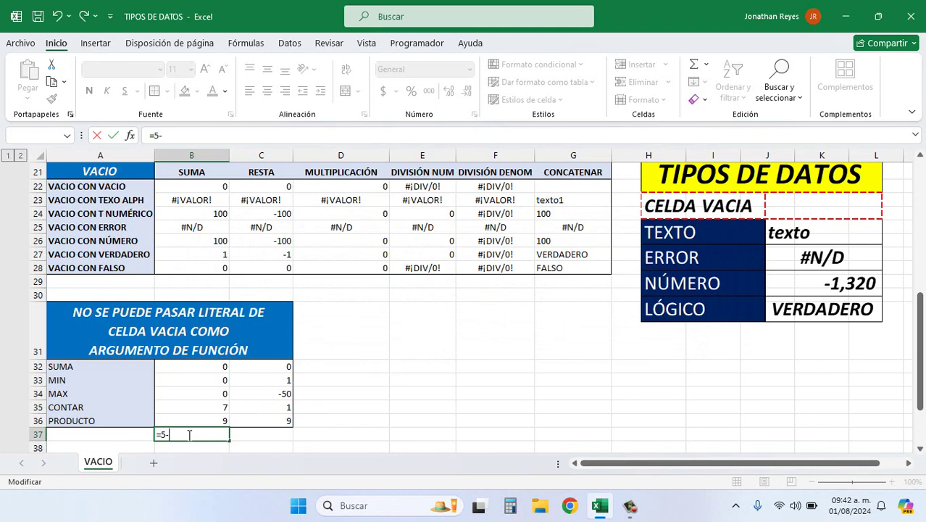
pyautogui.press('Escape')
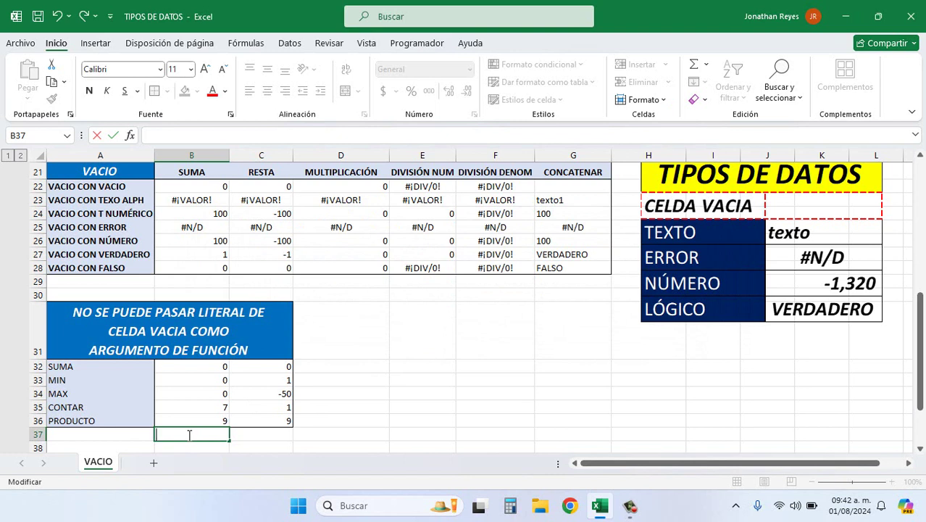
pyautogui.click(209, 370)
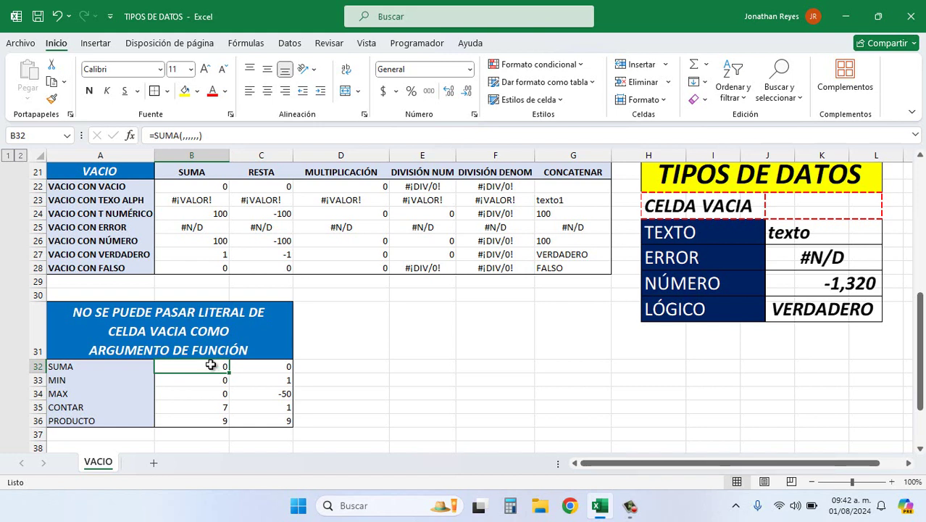
pyautogui.doubleClick(209, 367)
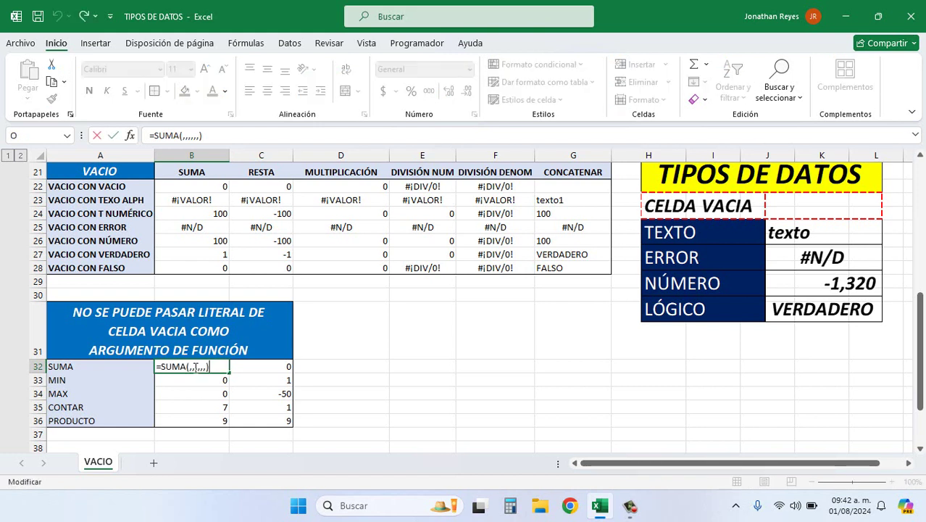
pyautogui.click(200, 367)
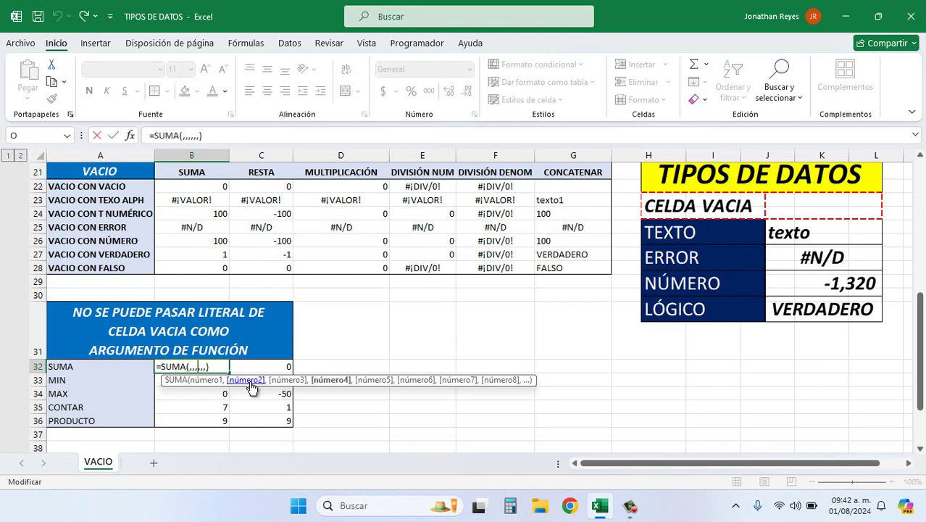
pyautogui.press('Return')
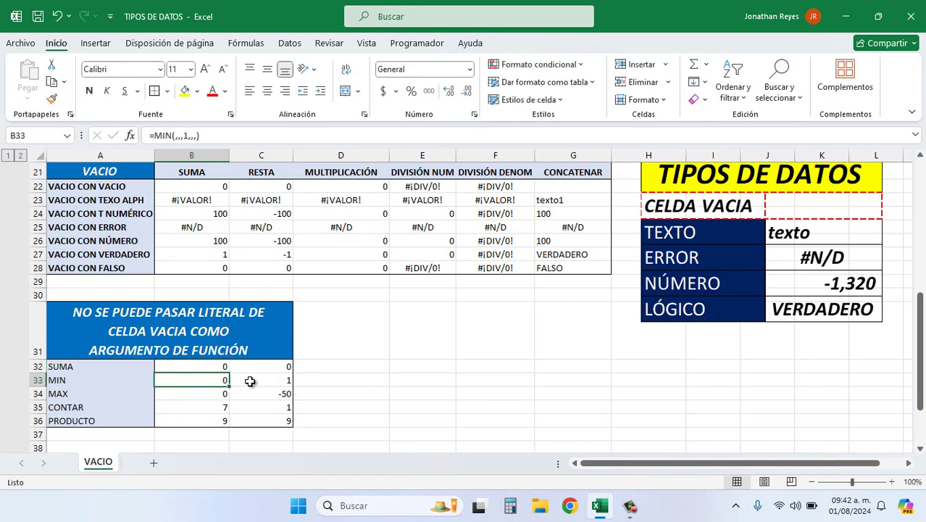